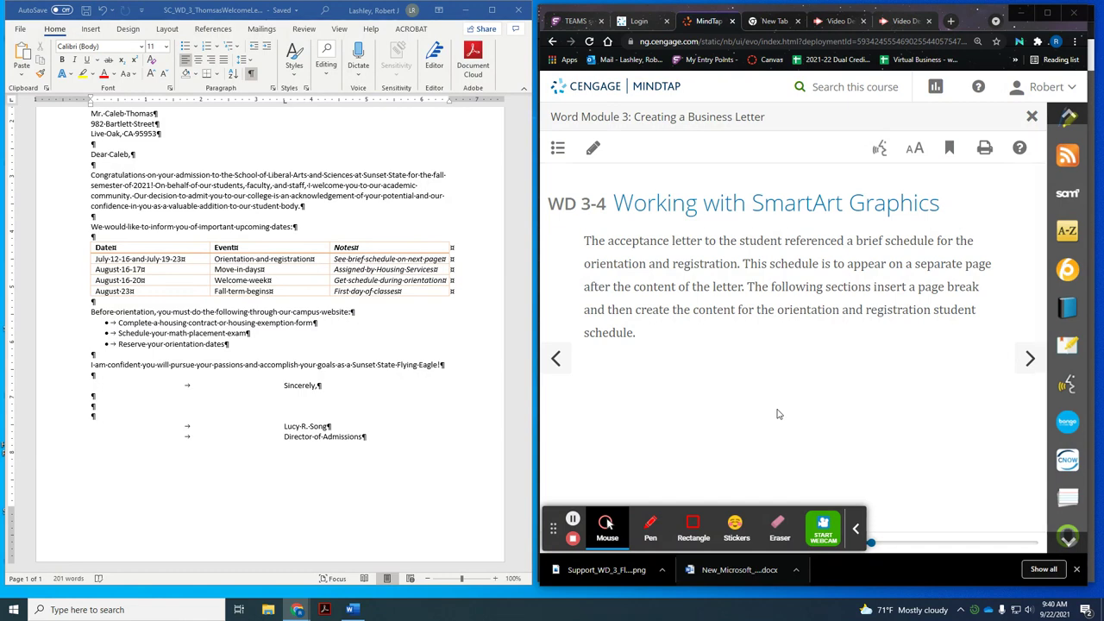
# Find section WD 3-4, Working with SmartArt Graphics, in the textbook module's table of contents and open it
pyautogui.scroll(3, 323, 271)
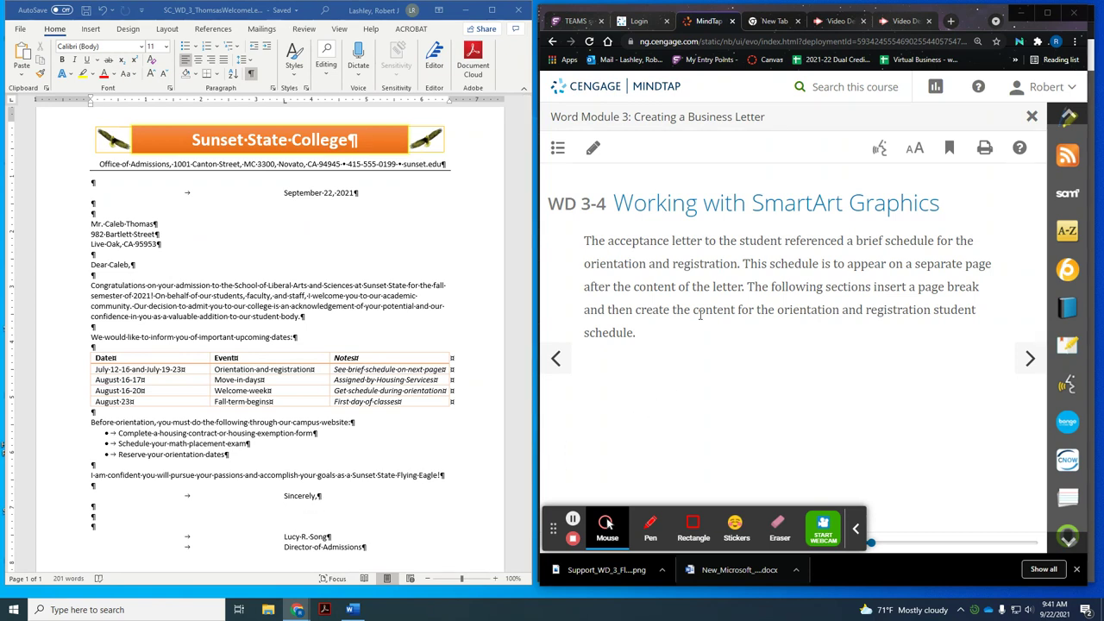
pyautogui.click(557, 147)
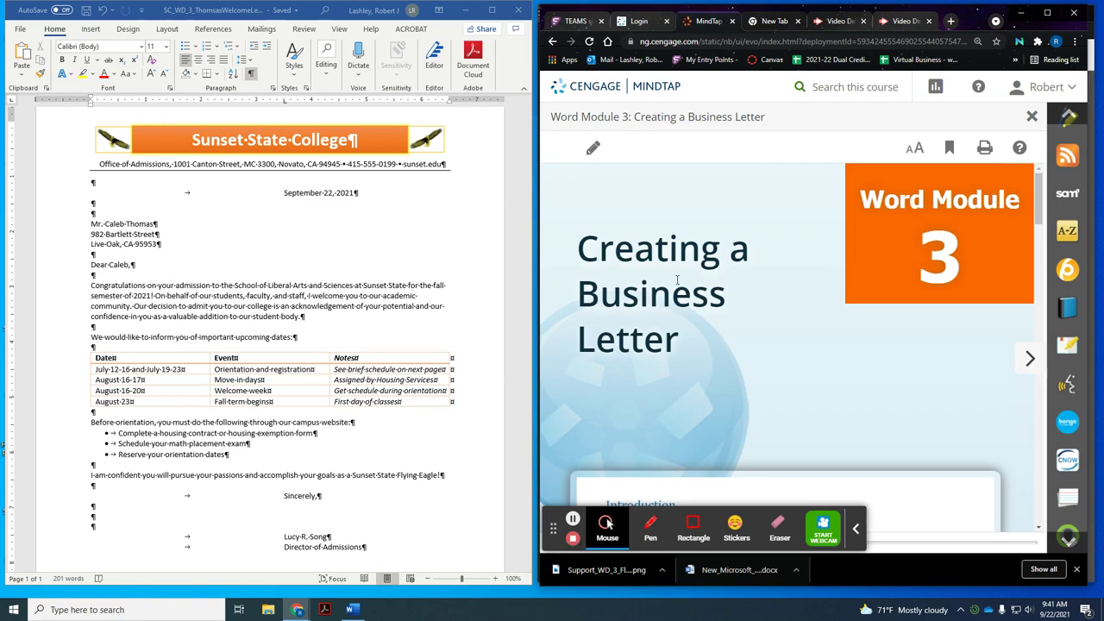
pyautogui.scroll(-3, 698, 295)
pyautogui.scroll(-5, 697, 295)
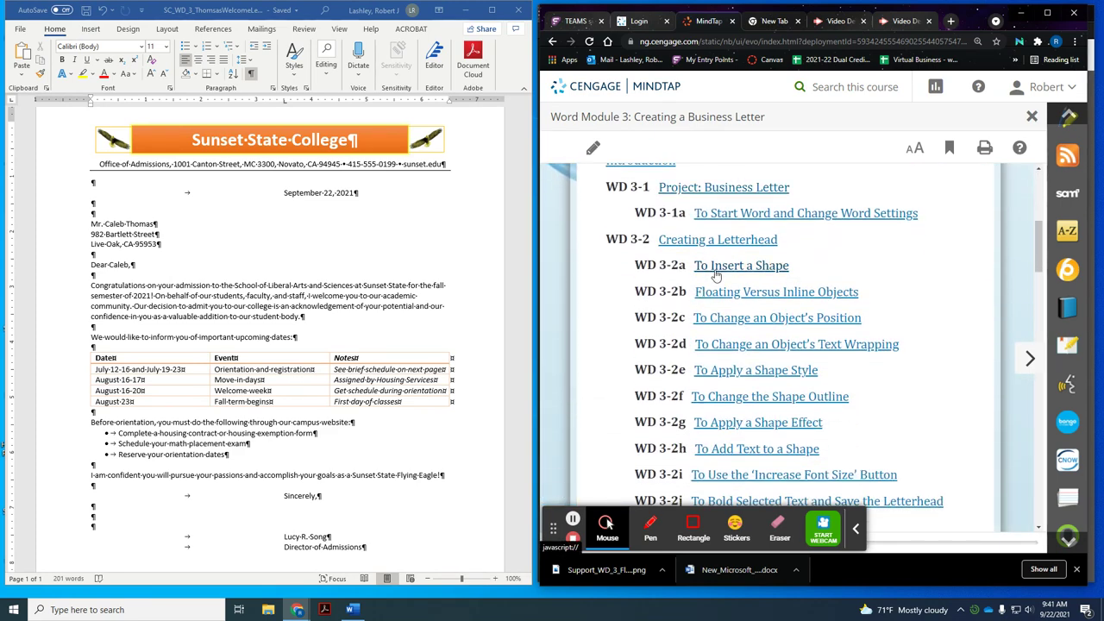
pyautogui.scroll(-5, 715, 275)
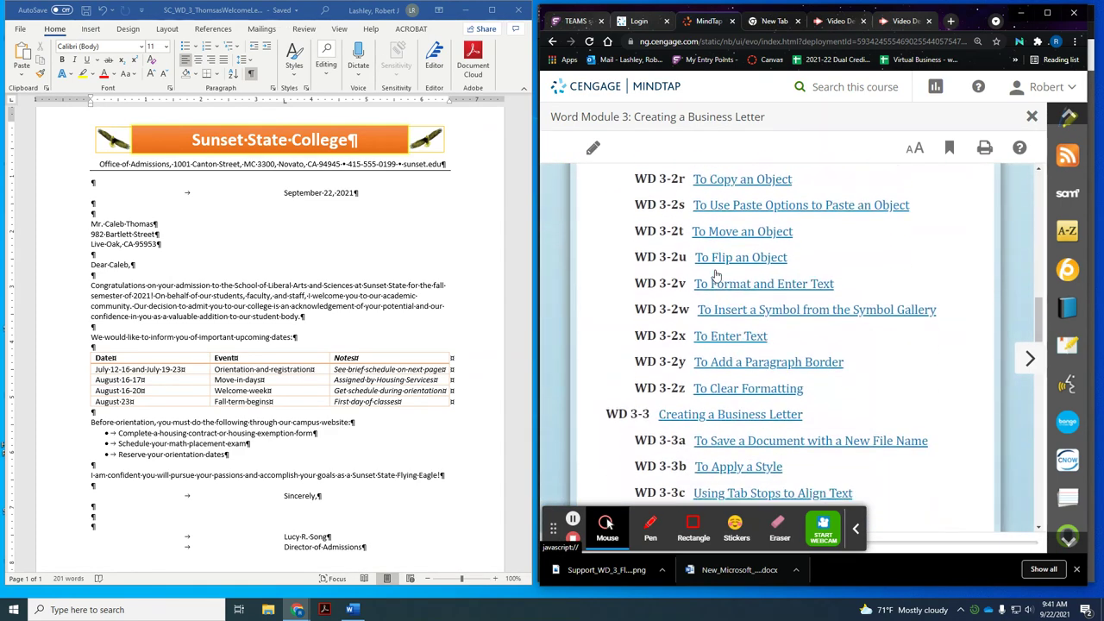
pyautogui.scroll(-4, 720, 336)
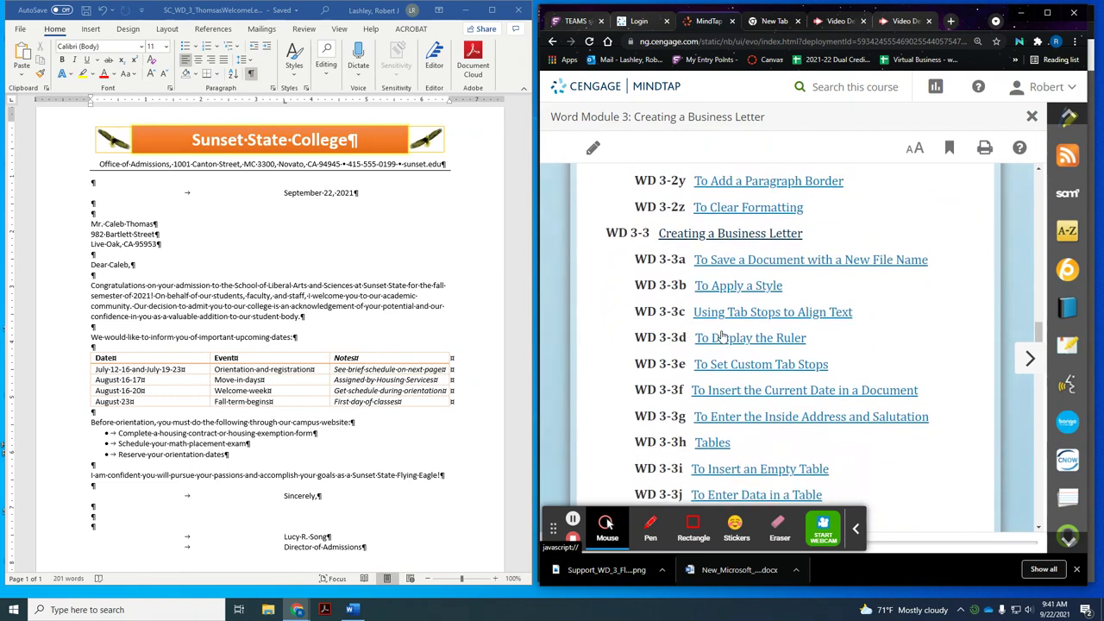
pyautogui.scroll(-3, 722, 336)
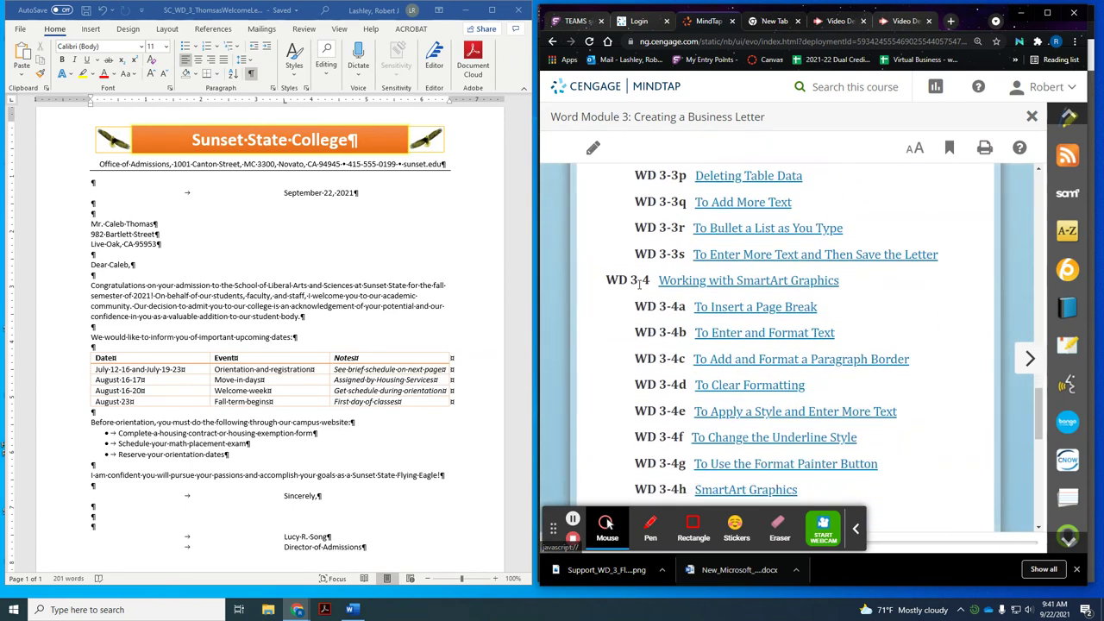
pyautogui.click(753, 282)
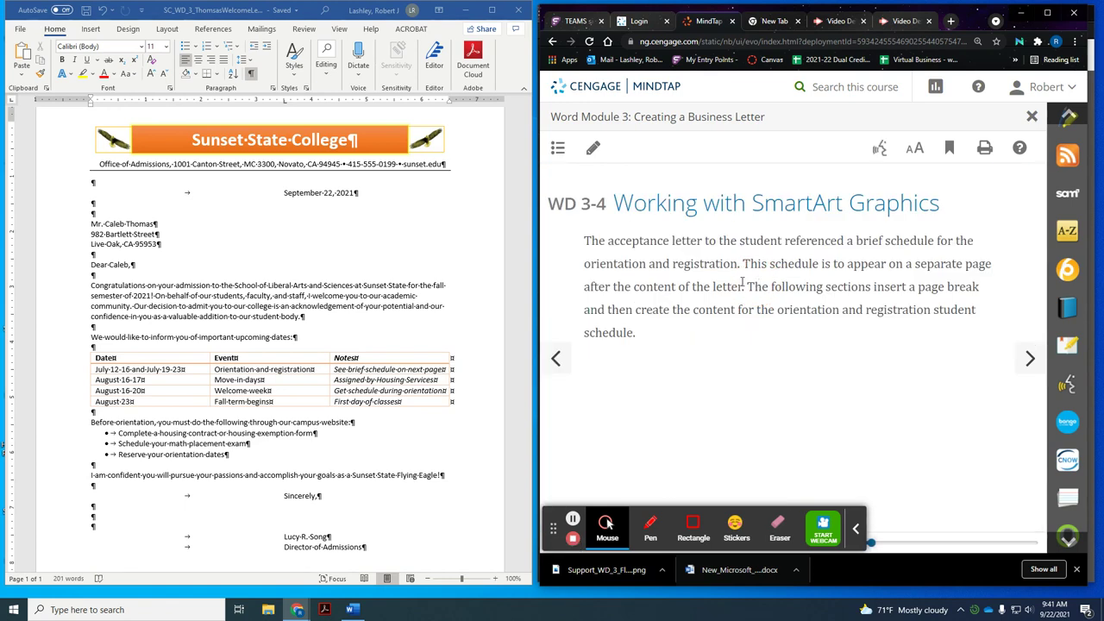
# Advance the textbook to section WD 3-4a and insert a page break after the letter's "Director of Admissions" line
pyautogui.click(1023, 366)
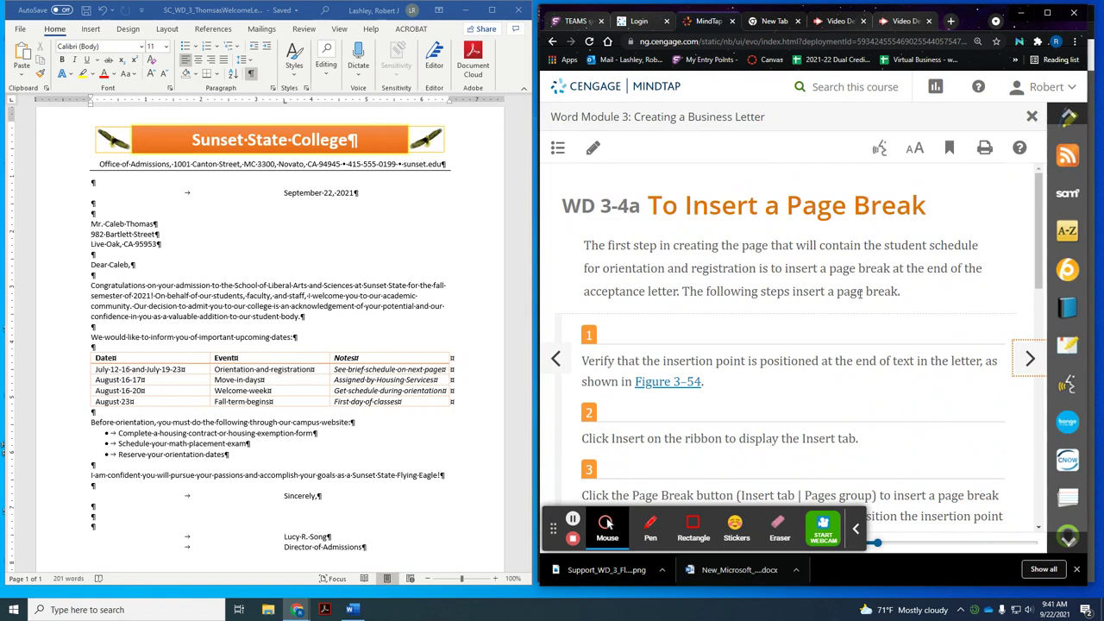
pyautogui.scroll(-2, 897, 315)
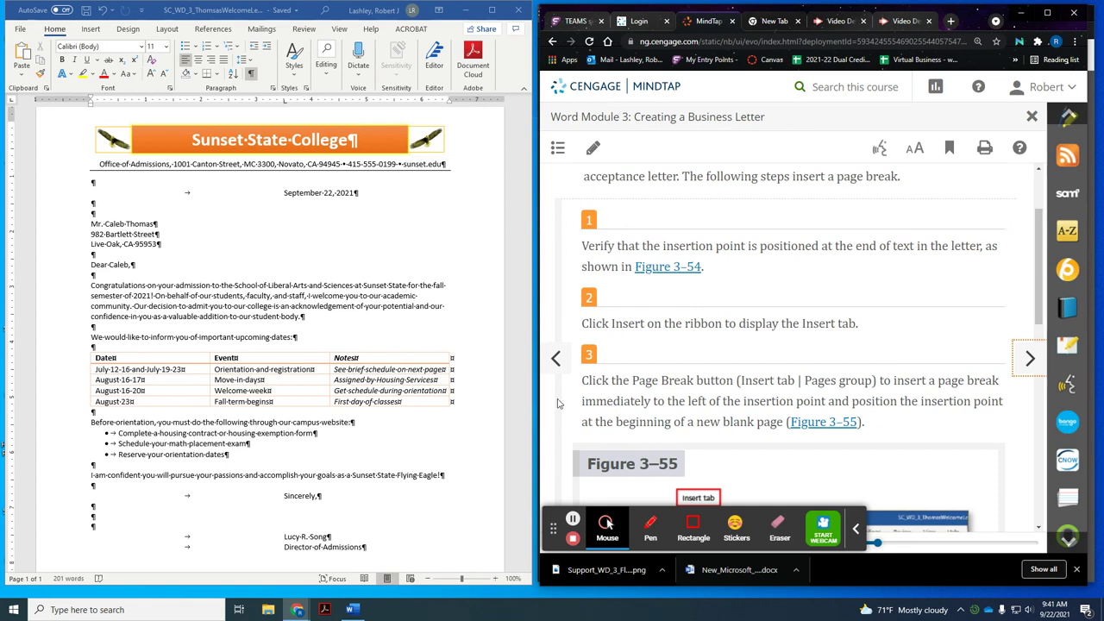
pyautogui.click(376, 547)
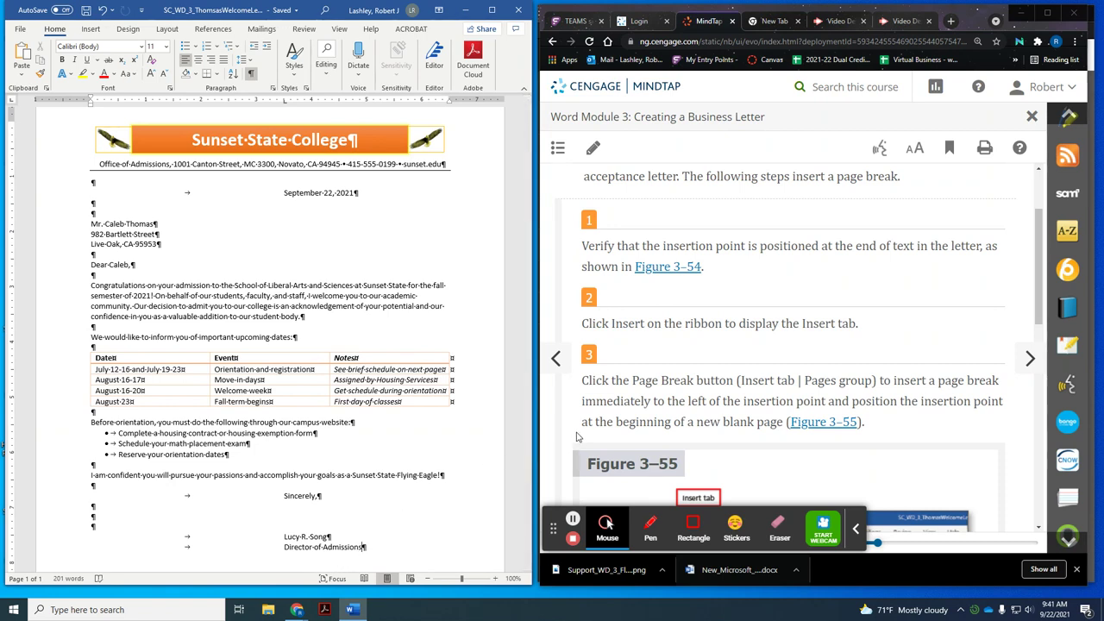
pyautogui.click(89, 30)
pyautogui.click(27, 69)
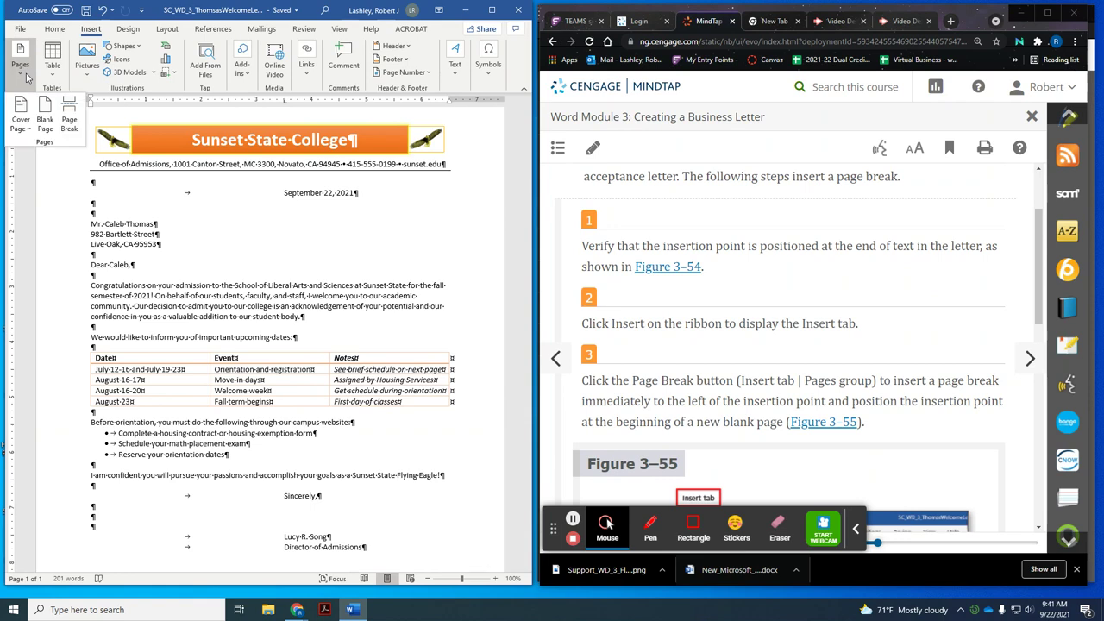
pyautogui.click(69, 116)
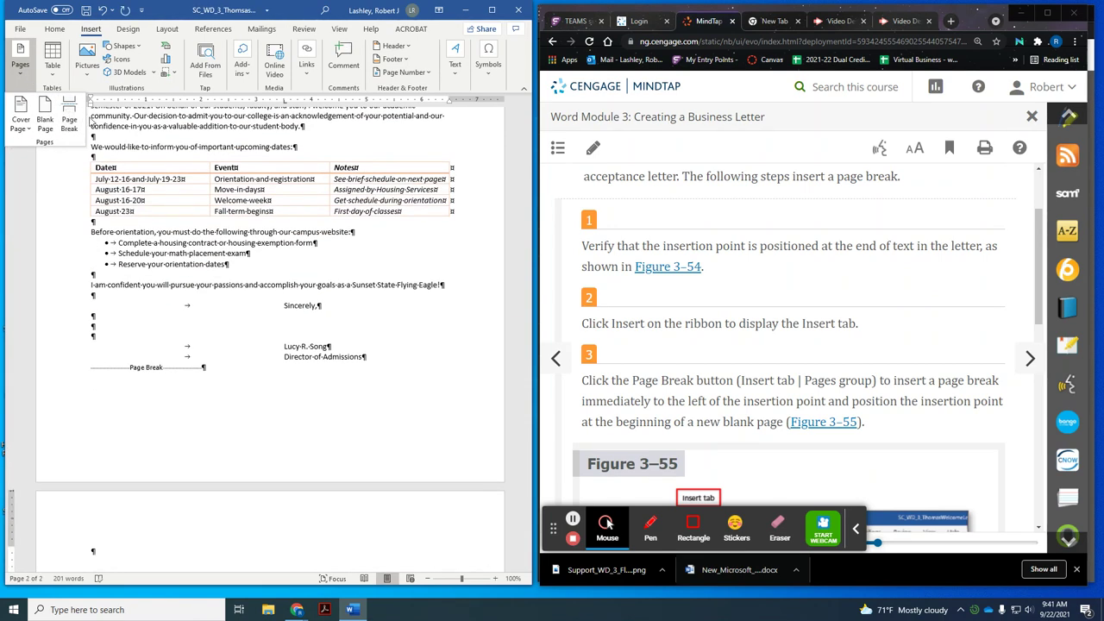
pyautogui.scroll(-3, 757, 347)
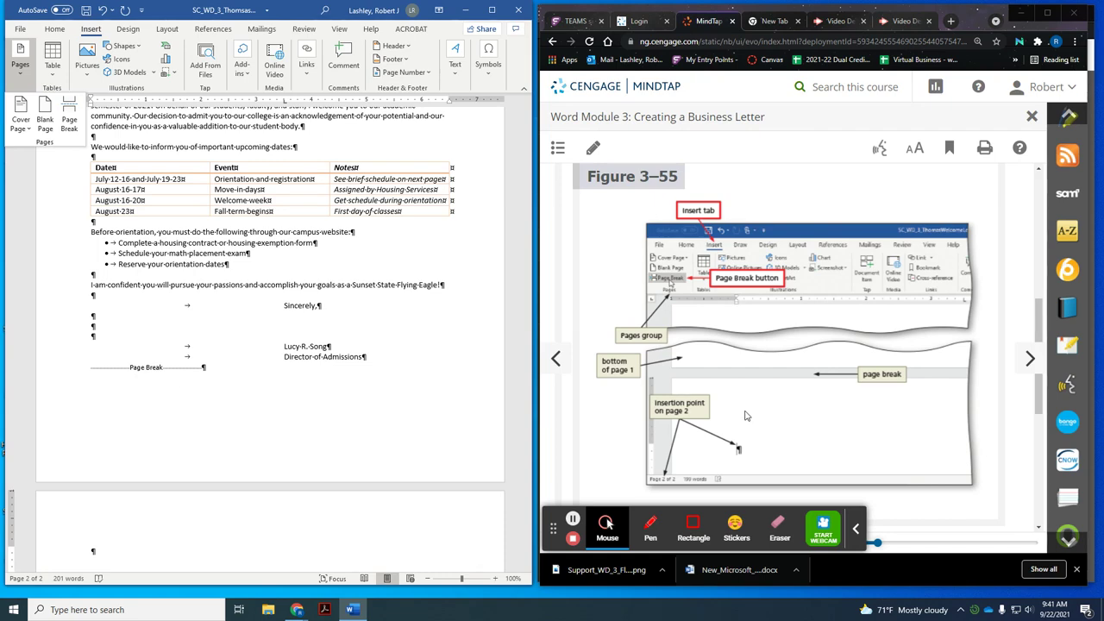
pyautogui.scroll(-1, 746, 415)
pyautogui.scroll(-2, 730, 337)
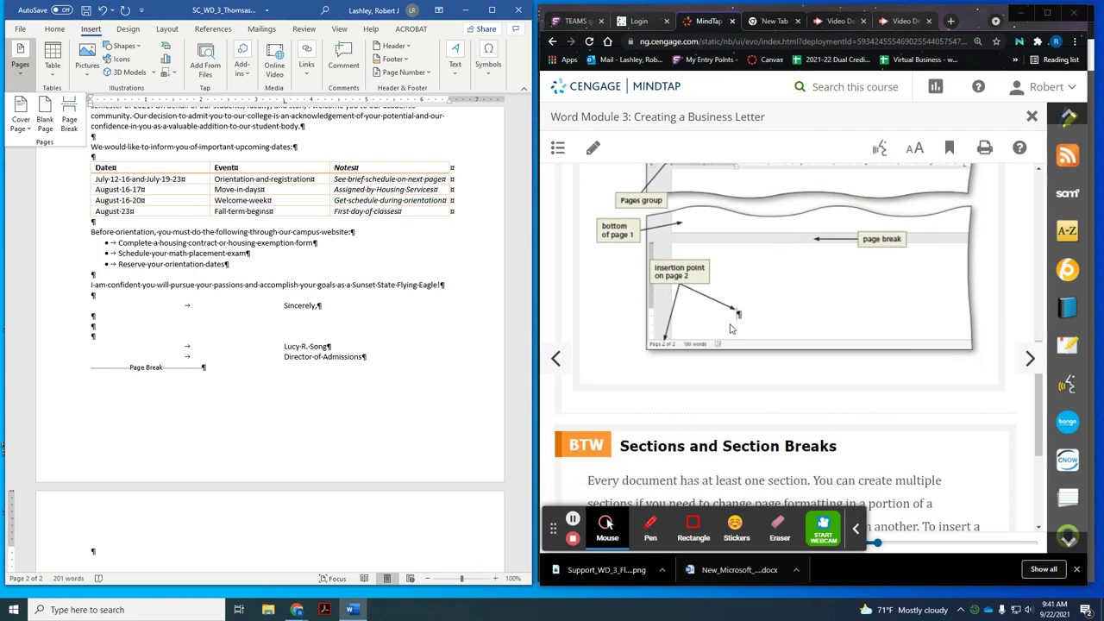
# Advance the textbook to section WD 3-4b, and center and bold the empty paragraph on page 2 of the letter
pyautogui.click(1027, 358)
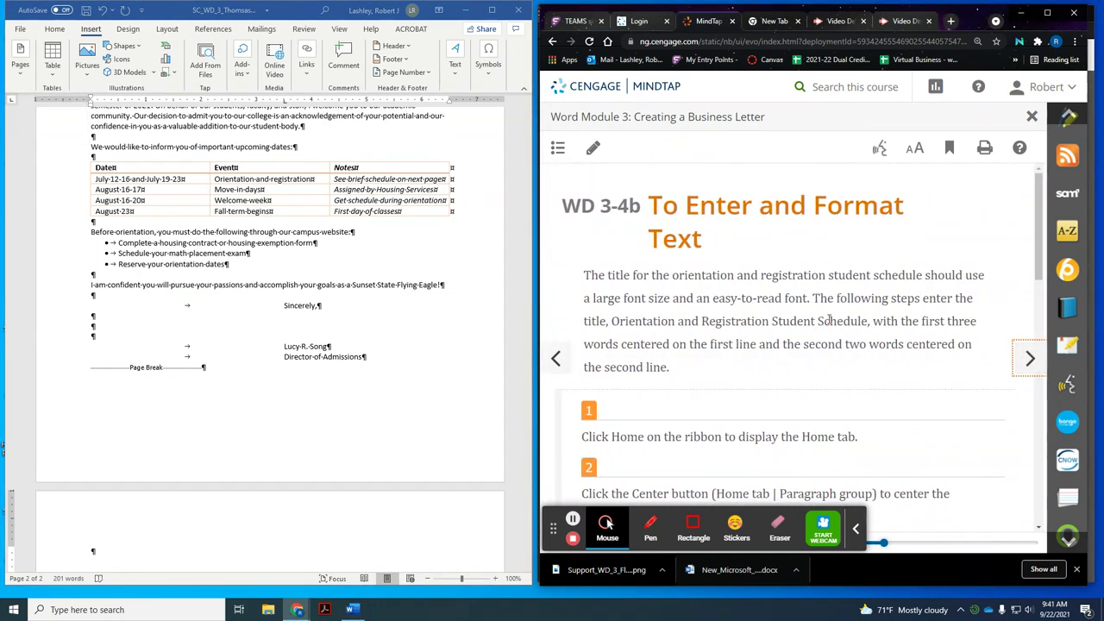
pyautogui.scroll(-2, 819, 319)
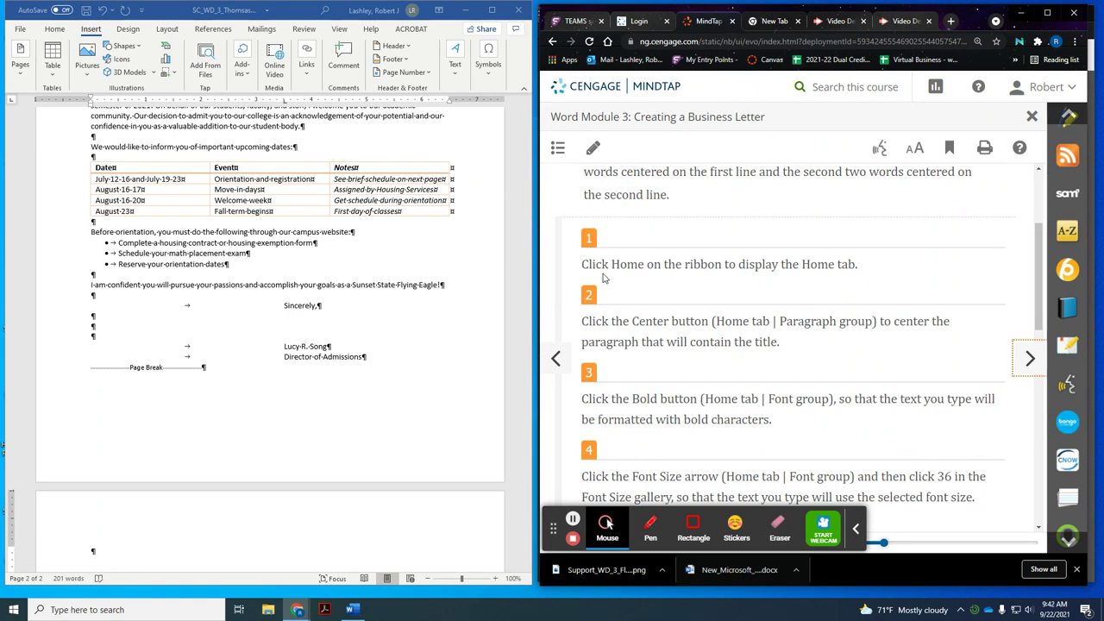
pyautogui.click(56, 32)
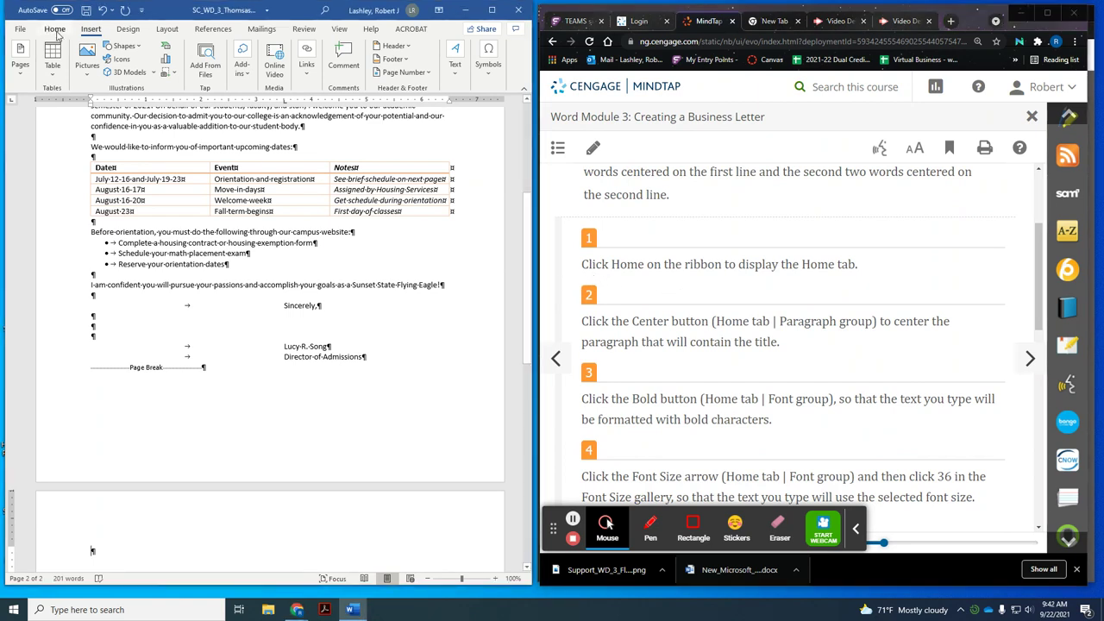
pyautogui.click(56, 33)
pyautogui.click(197, 61)
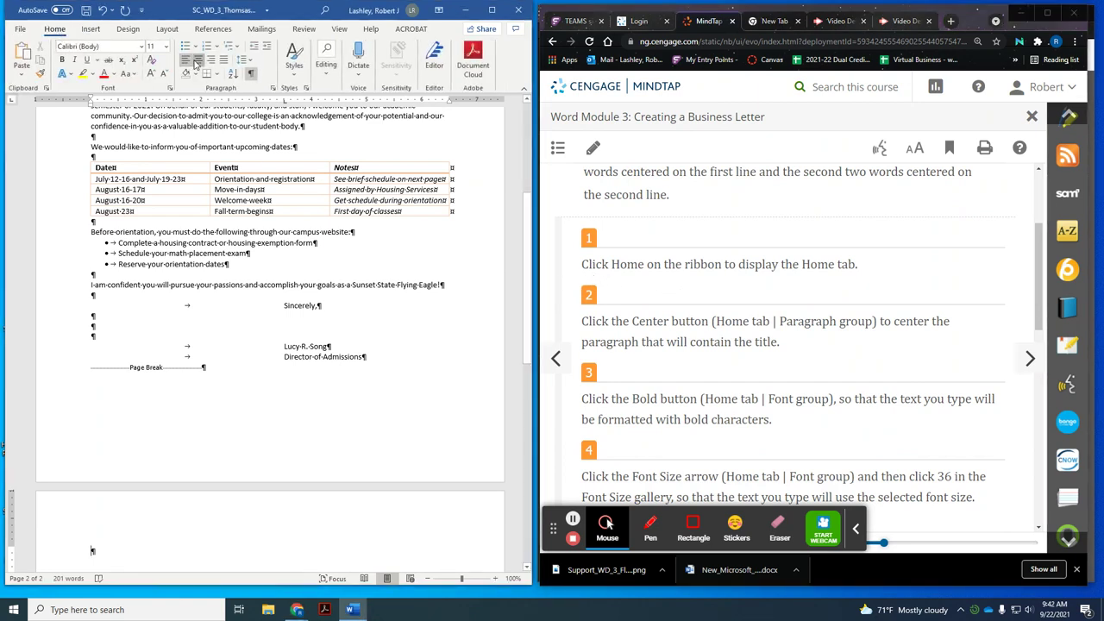
pyautogui.scroll(-3, 830, 309)
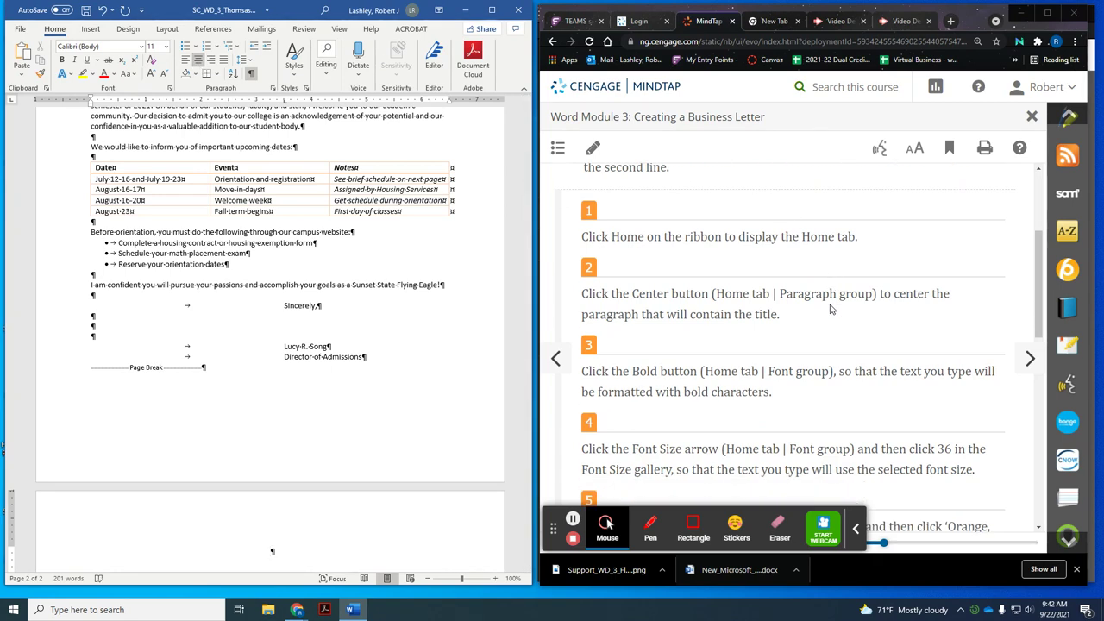
pyautogui.click(62, 60)
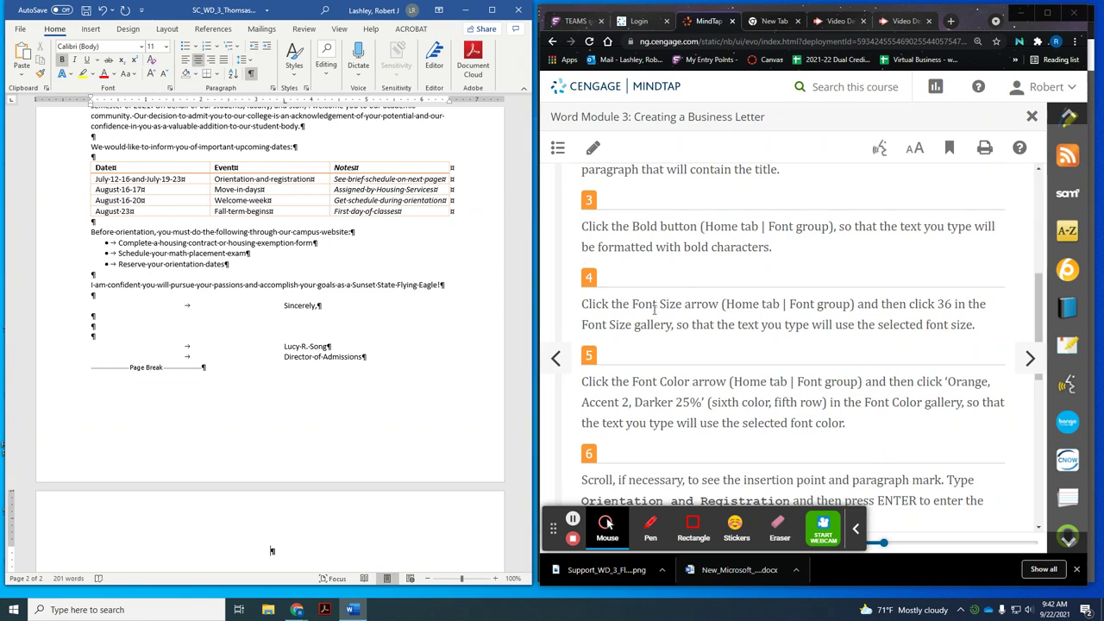
# Set the empty title paragraph's font size to 36 and its font color to Orange, Accent 2, Darker 25%
pyautogui.scroll(-1, 684, 319)
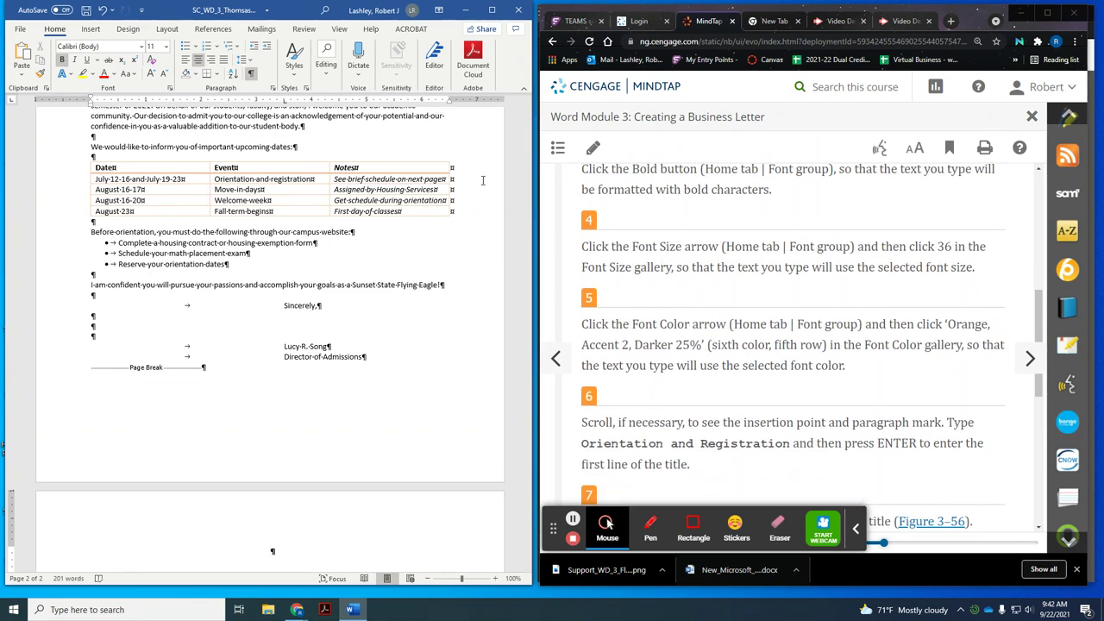
pyautogui.click(166, 47)
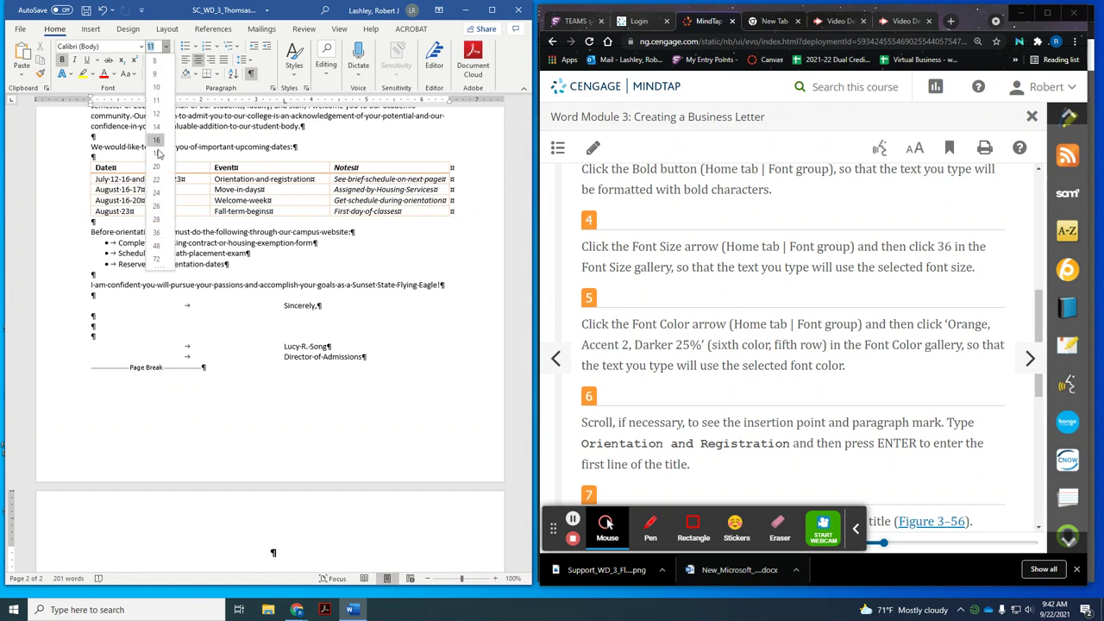
pyautogui.click(156, 232)
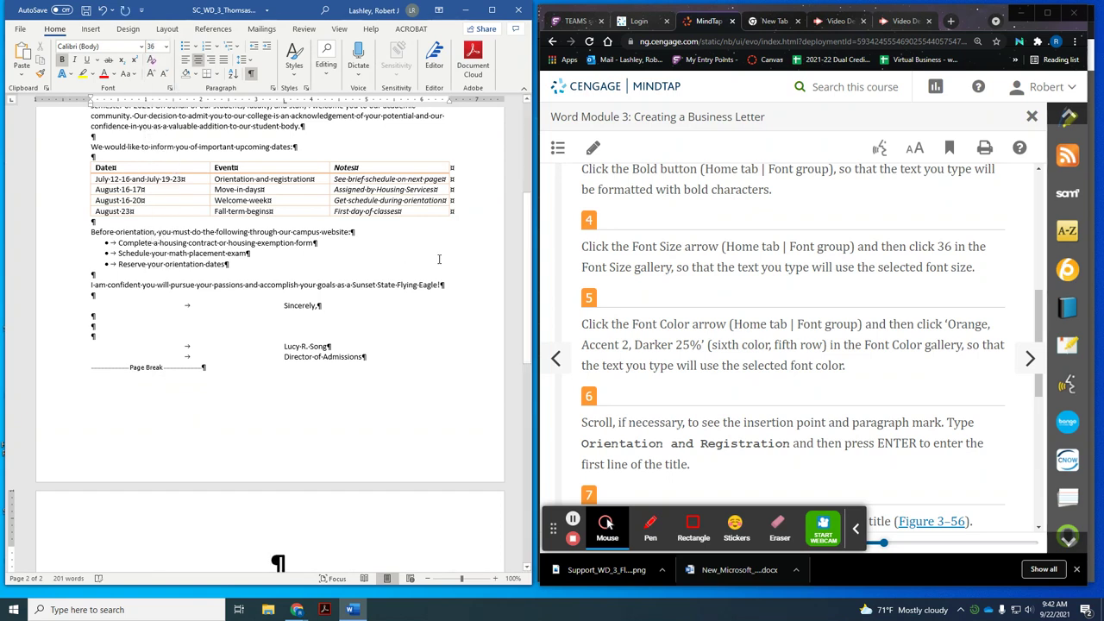
pyautogui.scroll(-2, 747, 320)
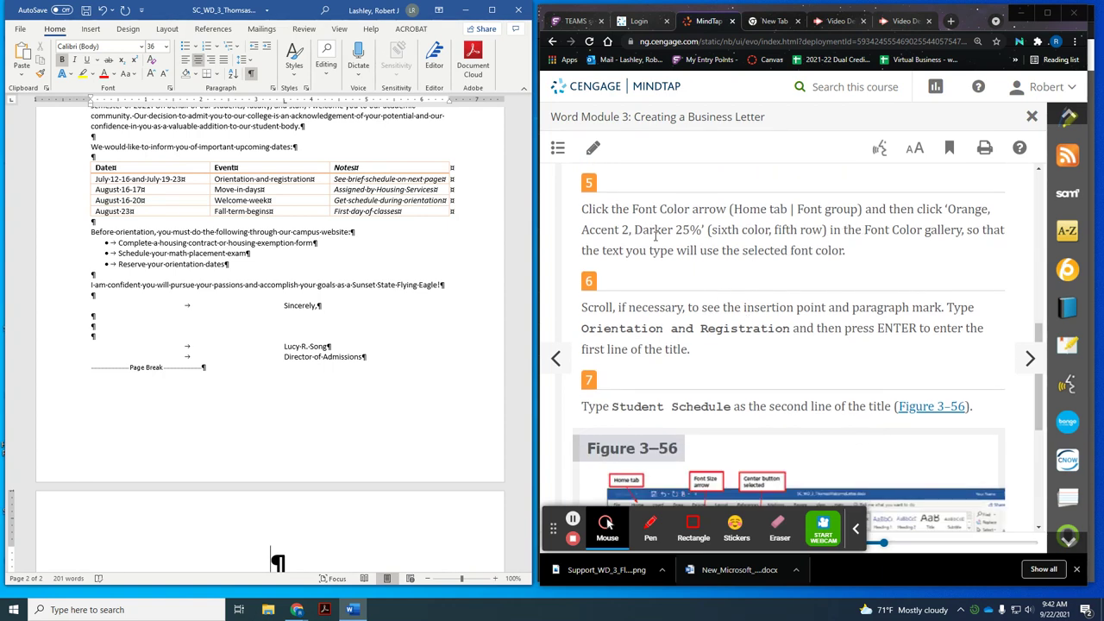
pyautogui.click(113, 78)
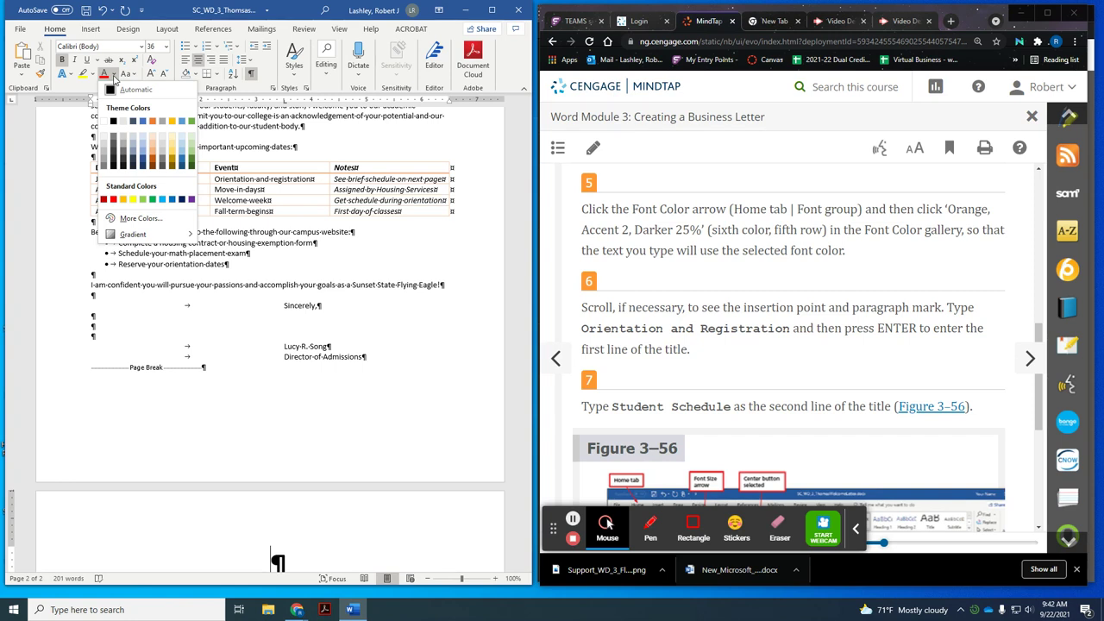
pyautogui.click(153, 163)
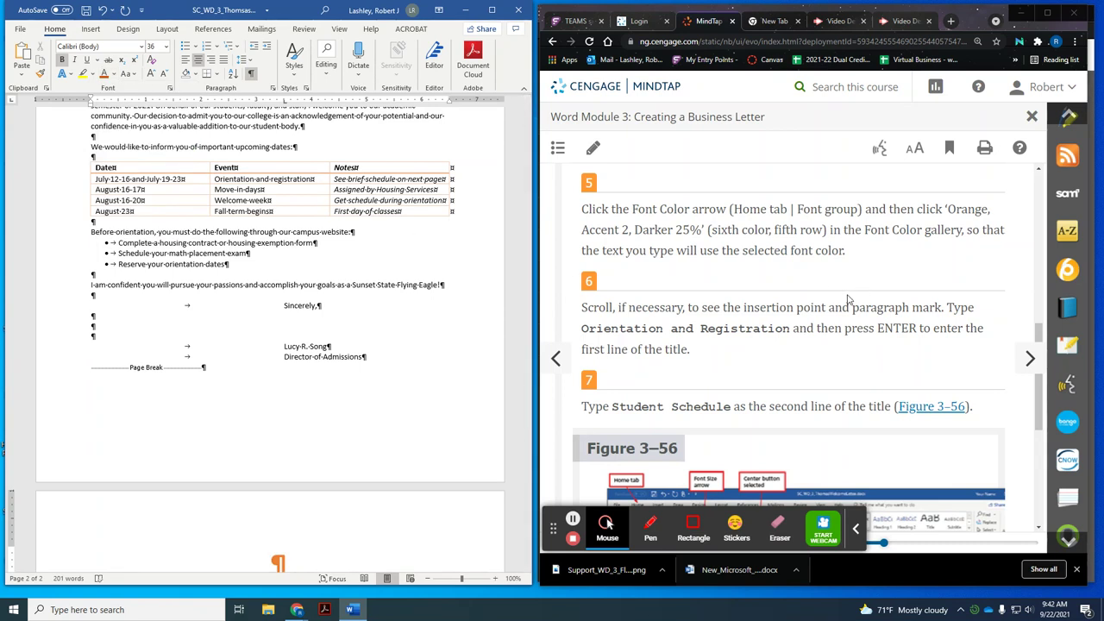
# Enter the two-line title "Orientation and Registration" and "Student Schedule" on page 2
pyautogui.scroll(-1, 848, 299)
pyautogui.scroll(-1, 847, 299)
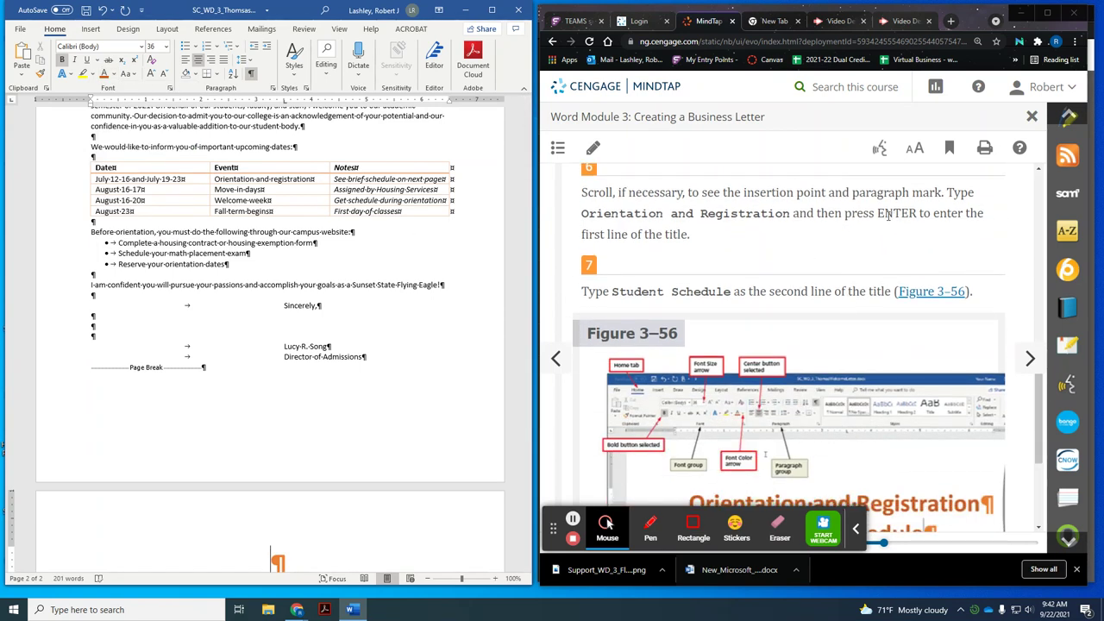
pyautogui.scroll(-5, 249, 344)
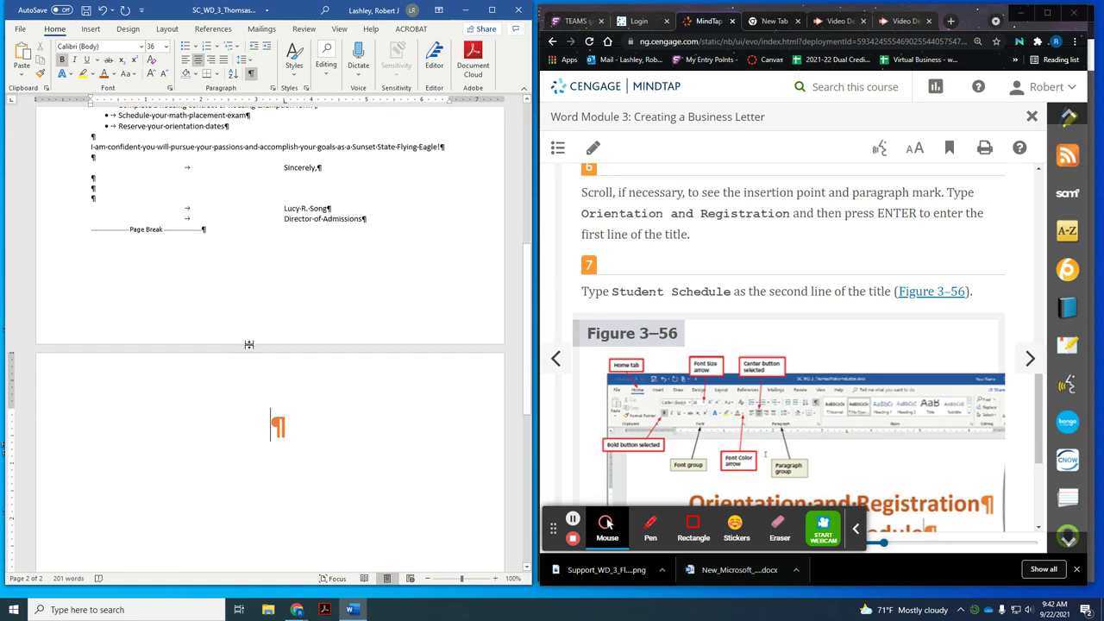
pyautogui.scroll(-2, 249, 344)
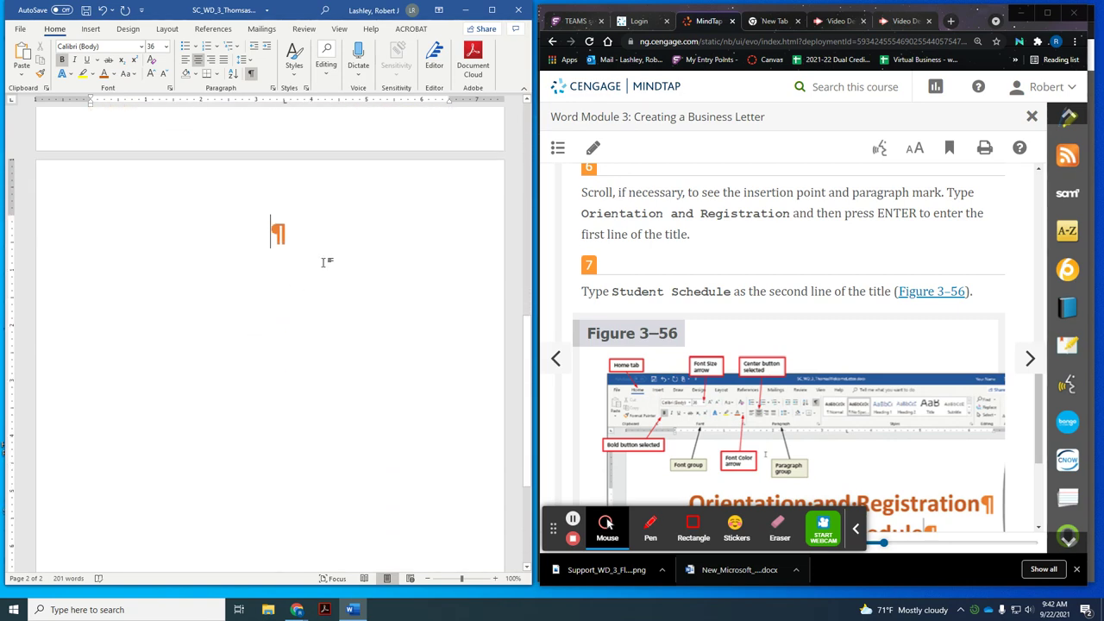
pyautogui.write('Or')
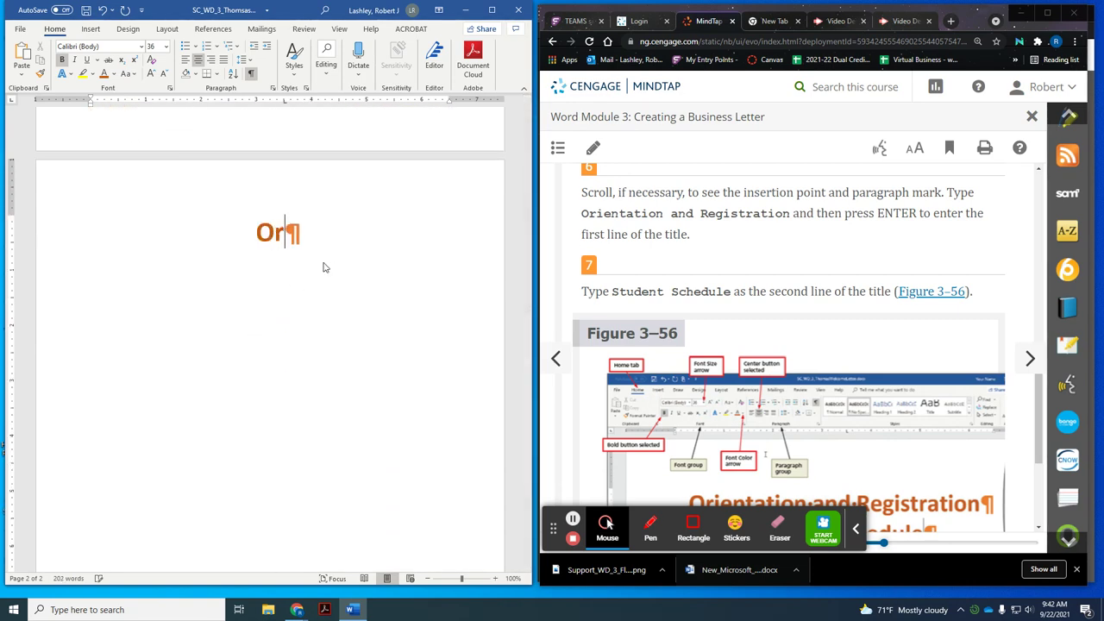
pyautogui.write('ientation')
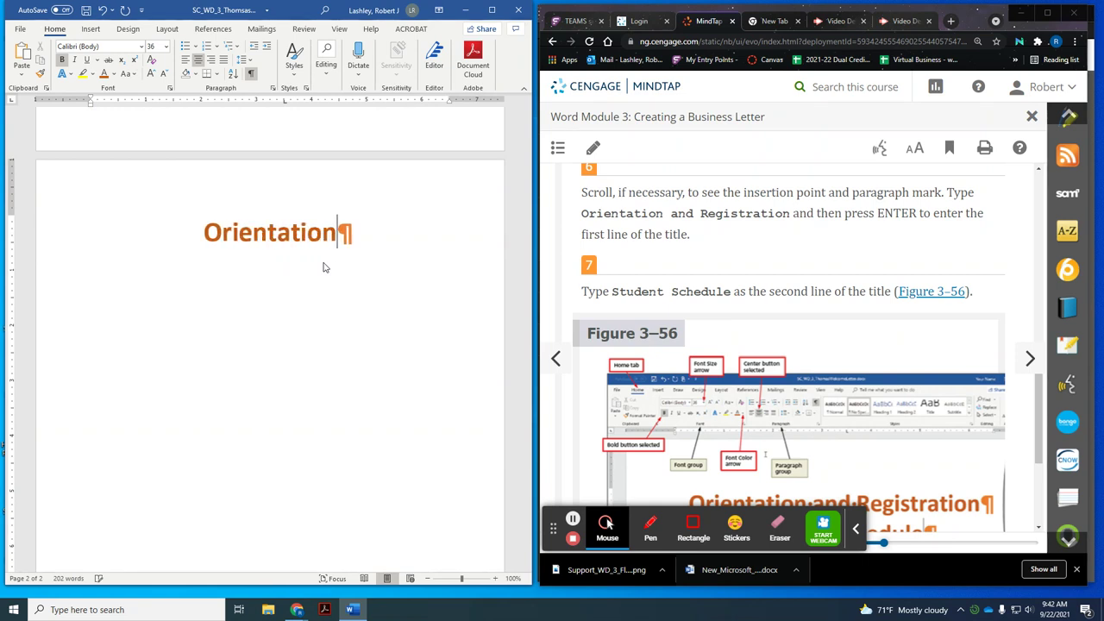
pyautogui.write(' and Registration')
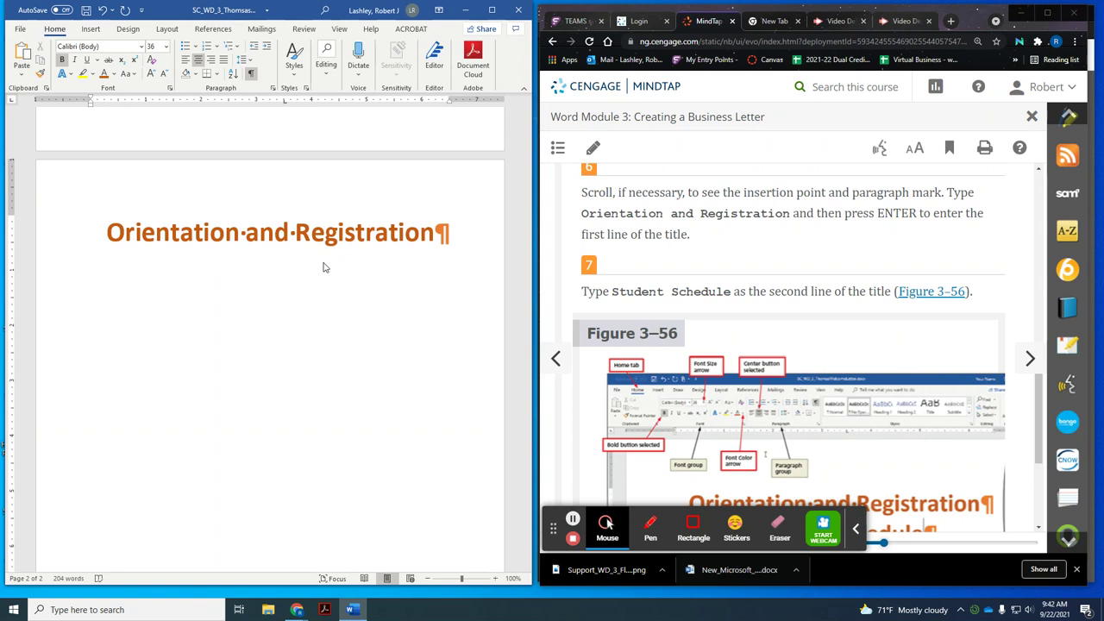
pyautogui.press('Return')
pyautogui.write('Student Schedule')
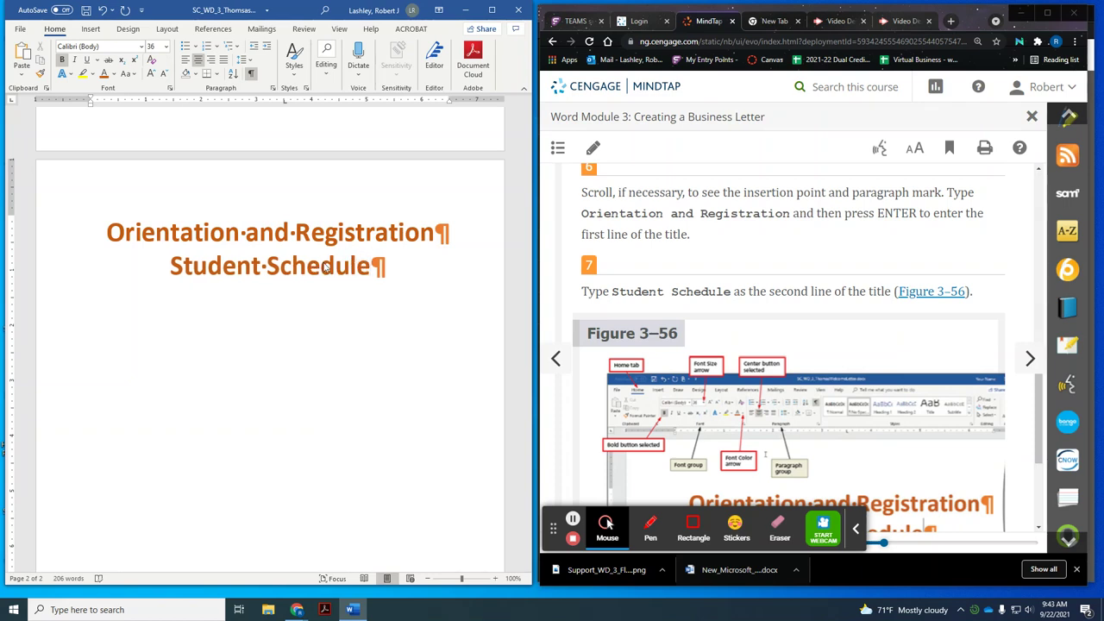
# Advance the textbook to section WD 3-4c, To Add and Format a Paragraph Border, and read its first instruction
pyautogui.scroll(-3, 796, 288)
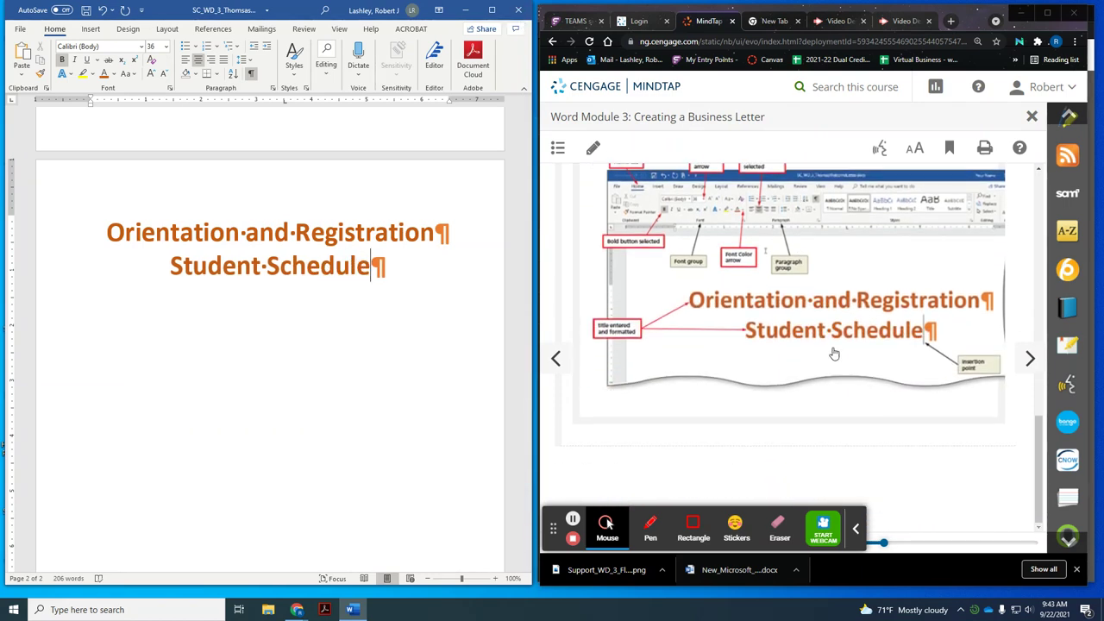
pyautogui.click(1030, 362)
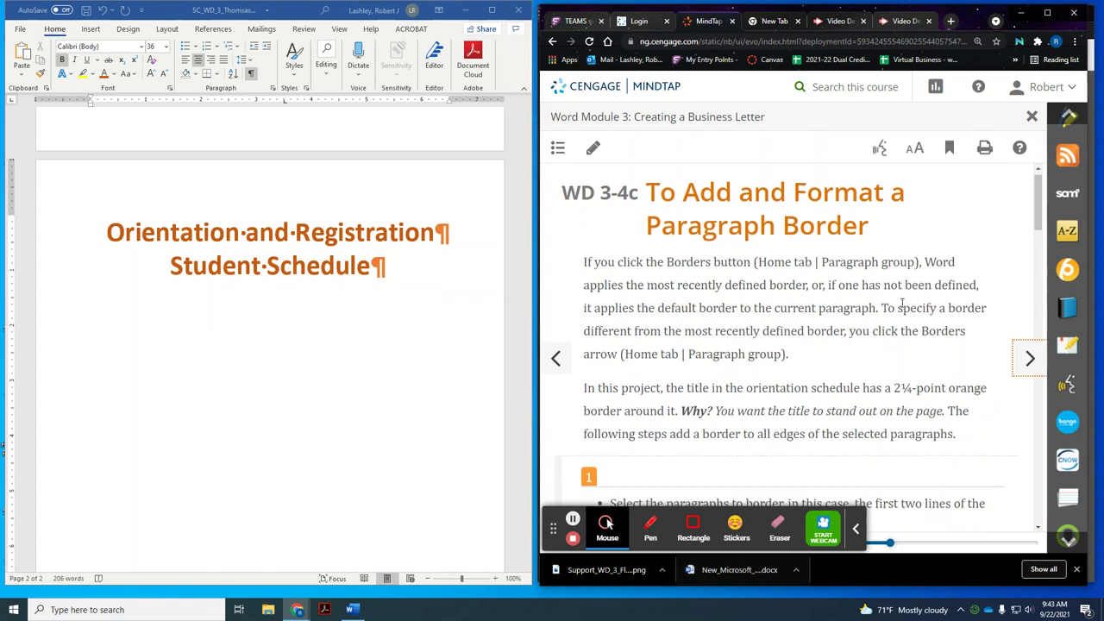
pyautogui.scroll(-3, 901, 300)
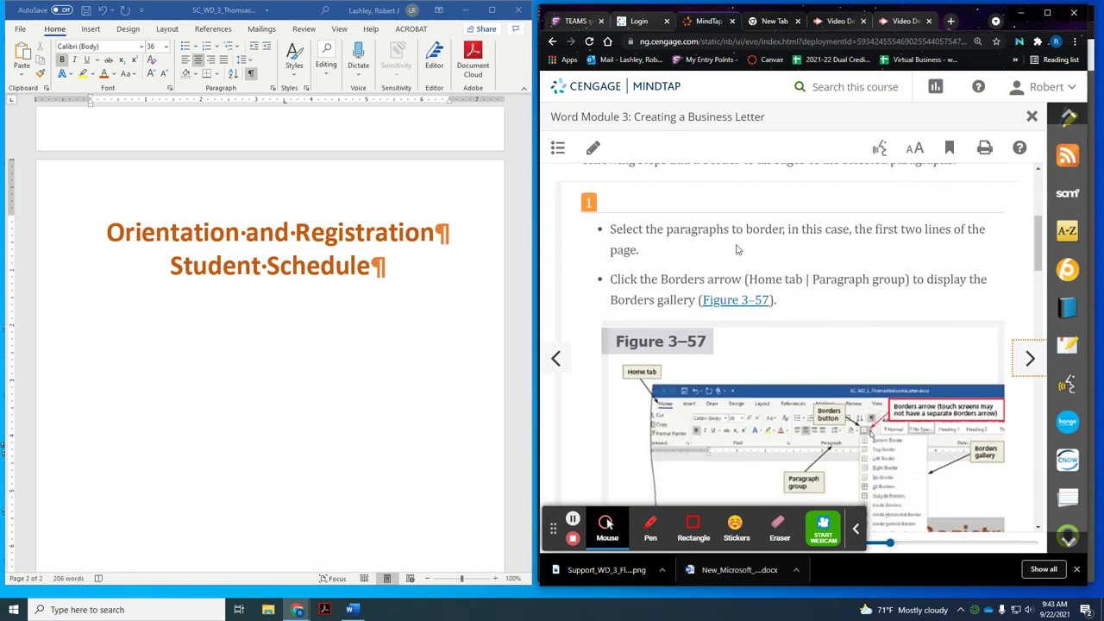
# Select both title lines on page 2 of the letter and open the Borders and Shading settings for them
pyautogui.click(62, 233)
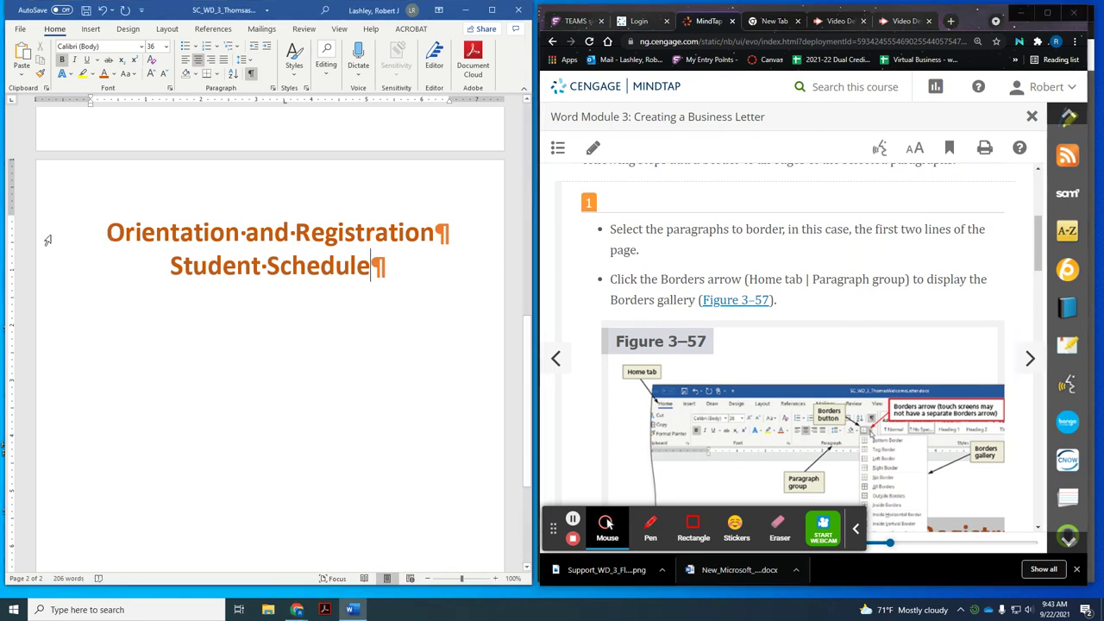
pyautogui.moveTo(49, 239); pyautogui.dragTo(48, 262)
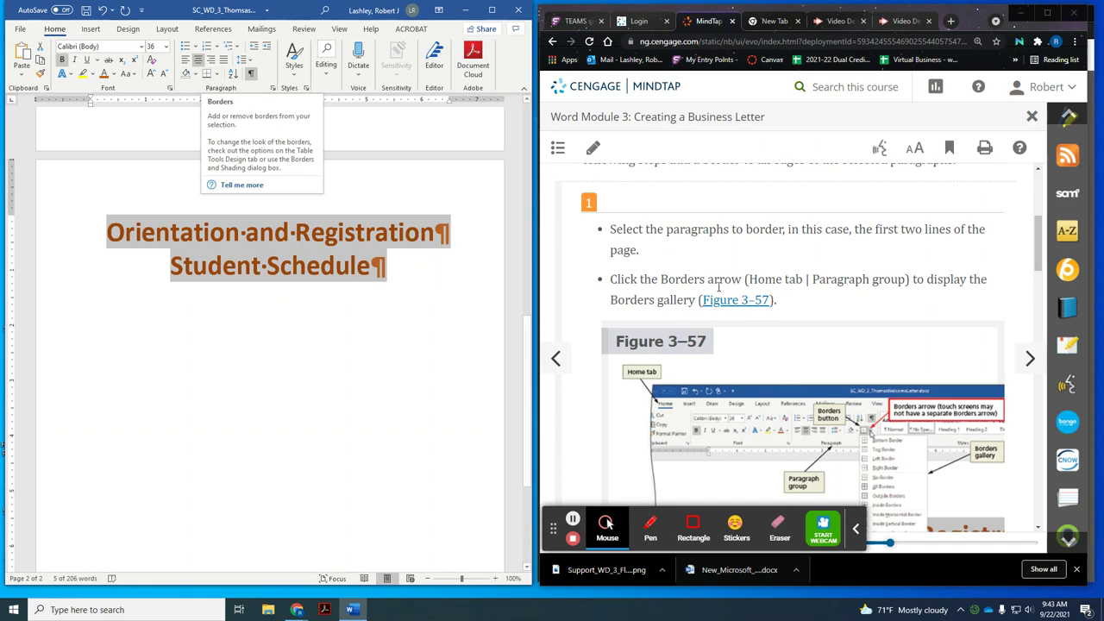
pyautogui.scroll(-5, 757, 313)
pyautogui.scroll(-4, 757, 313)
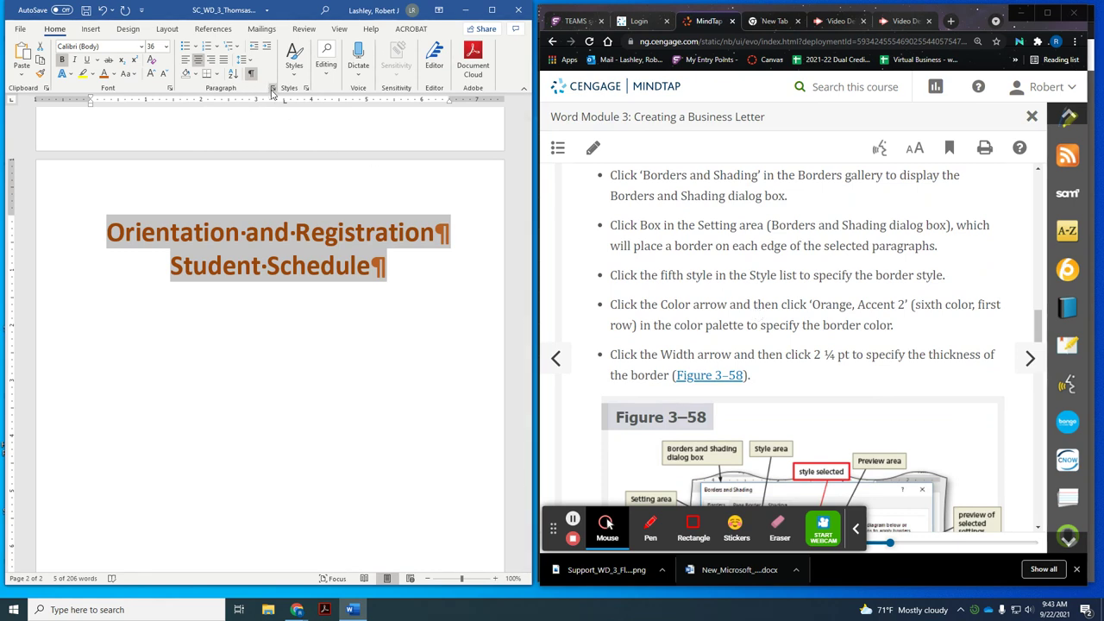
pyautogui.click(218, 77)
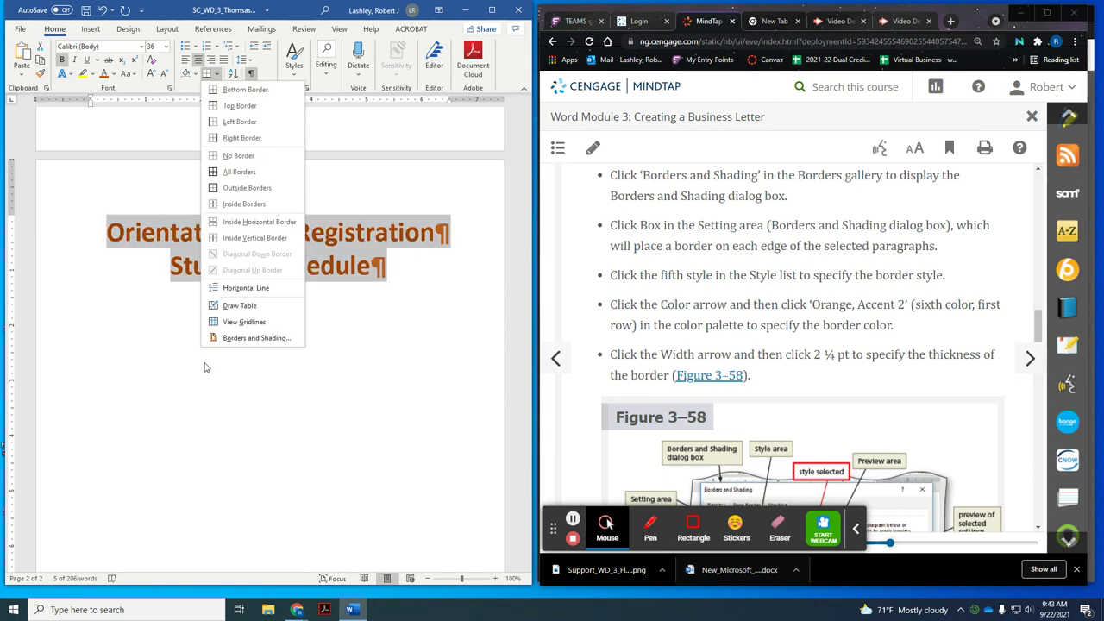
pyautogui.click(247, 342)
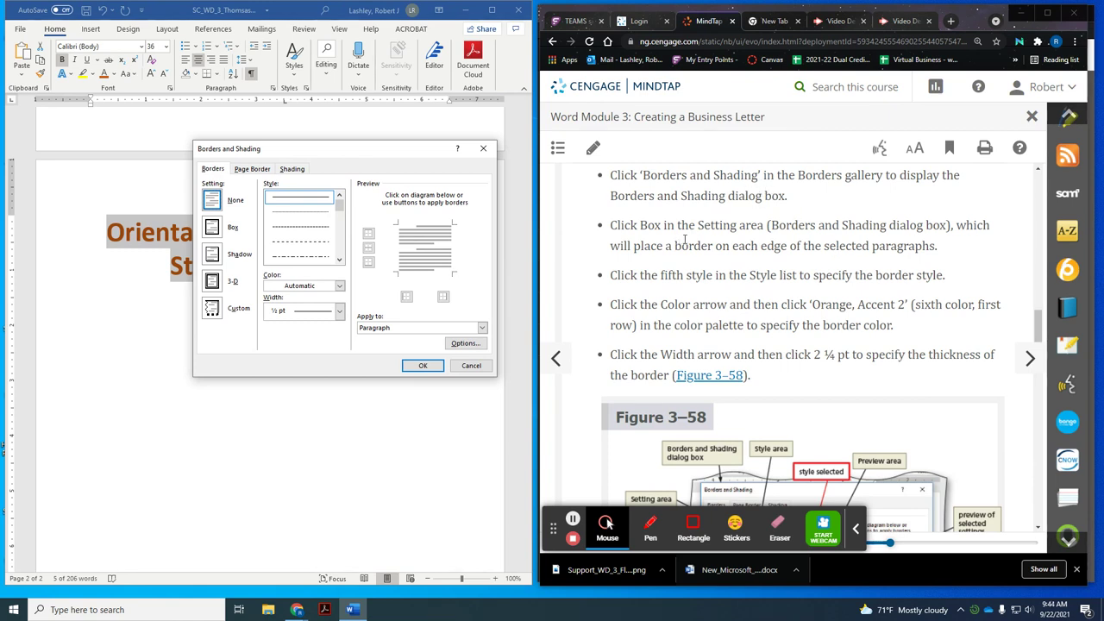
# Apply a box border to the two title lines using the fifth line style, Orange, Accent 2 color and 2 ¼ pt width
pyautogui.click(208, 230)
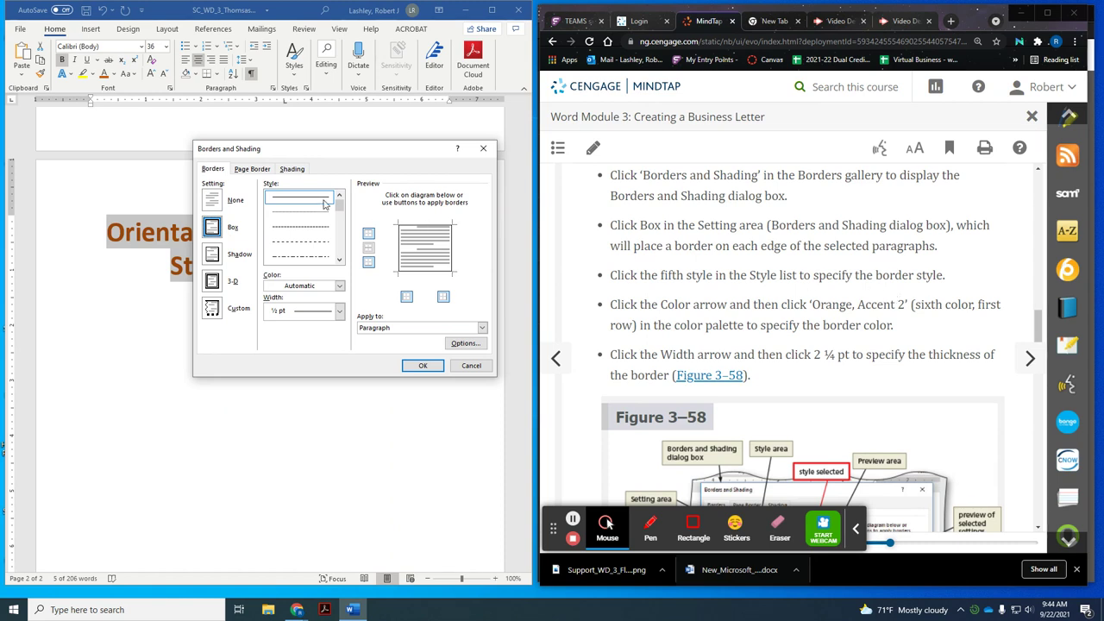
pyautogui.click(313, 257)
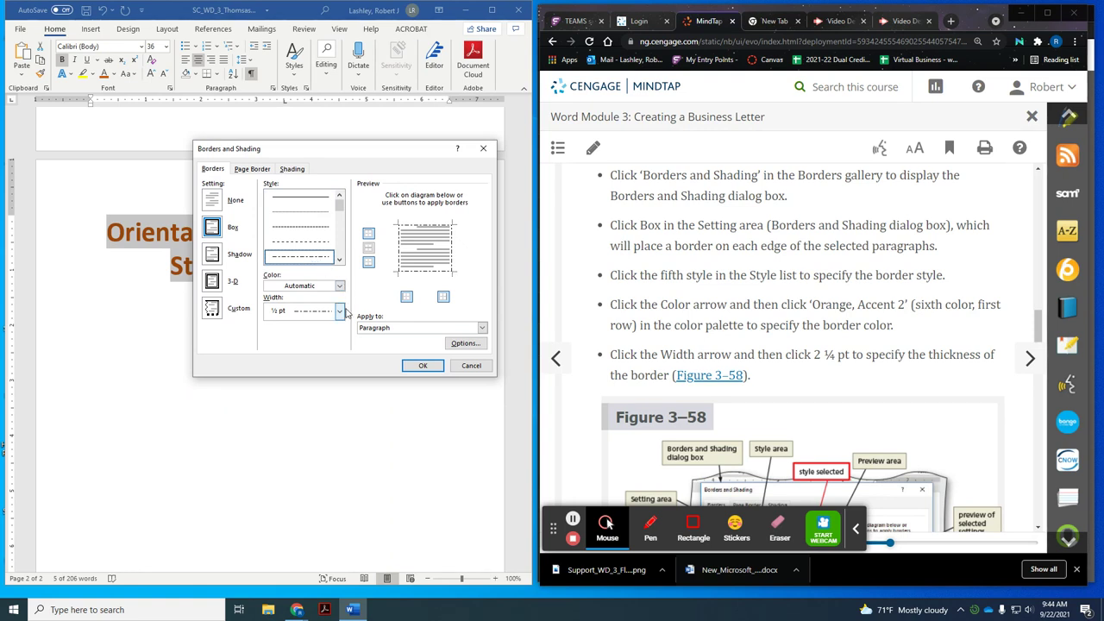
pyautogui.click(339, 285)
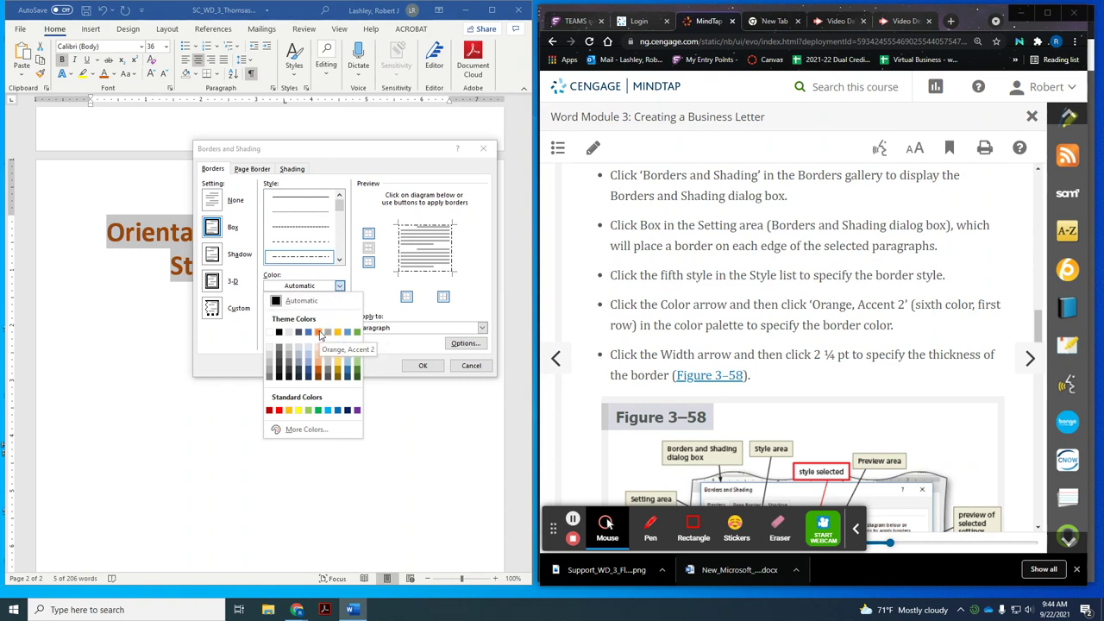
pyautogui.click(318, 333)
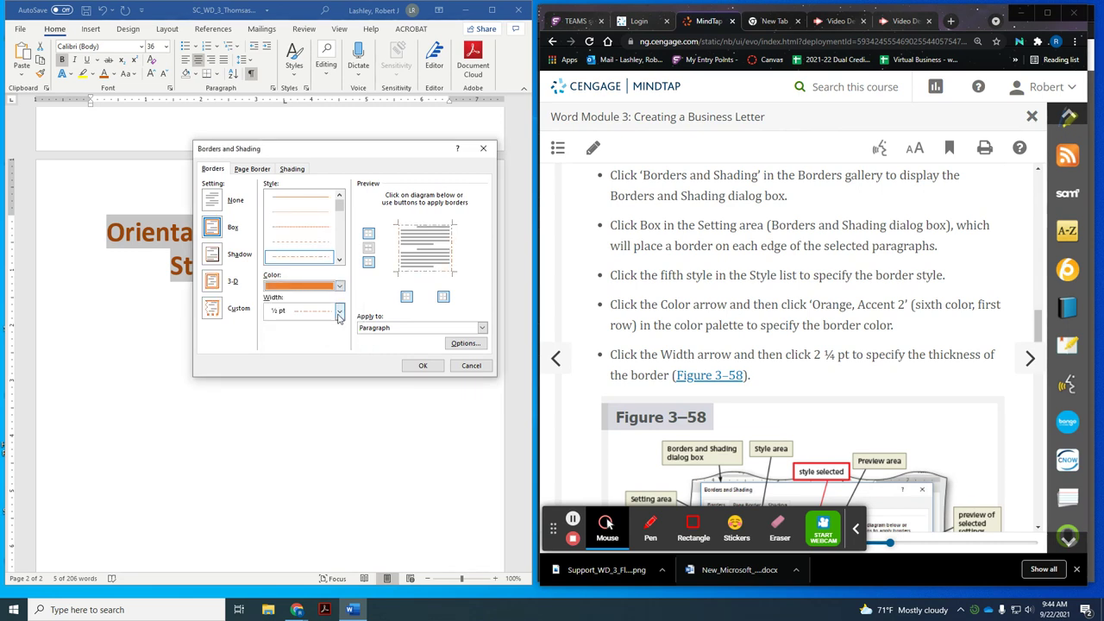
pyautogui.click(339, 312)
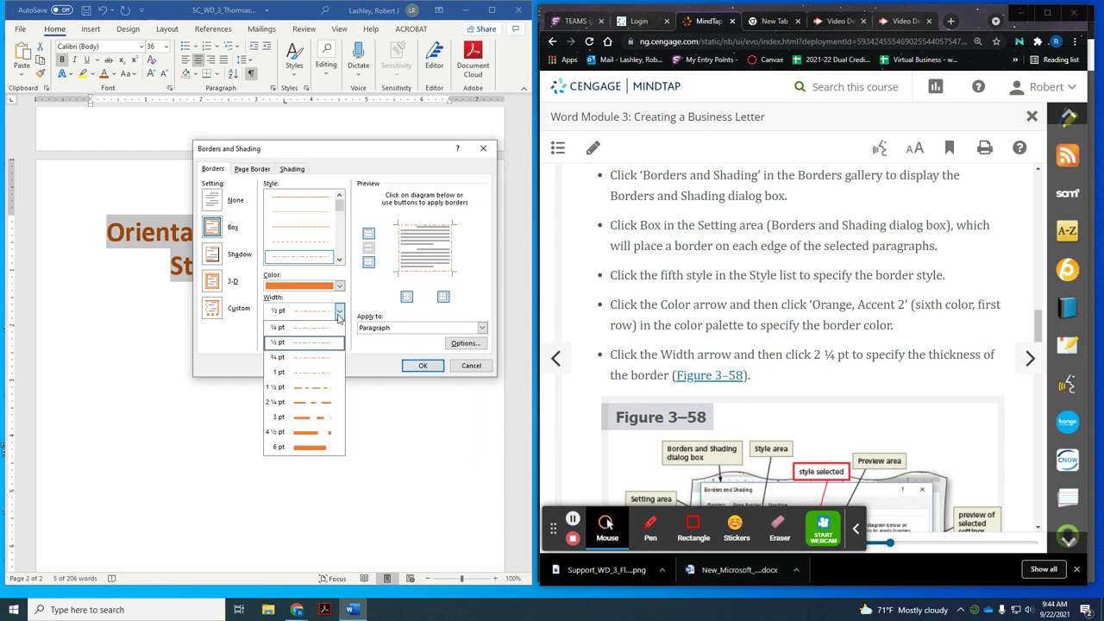
pyautogui.click(317, 402)
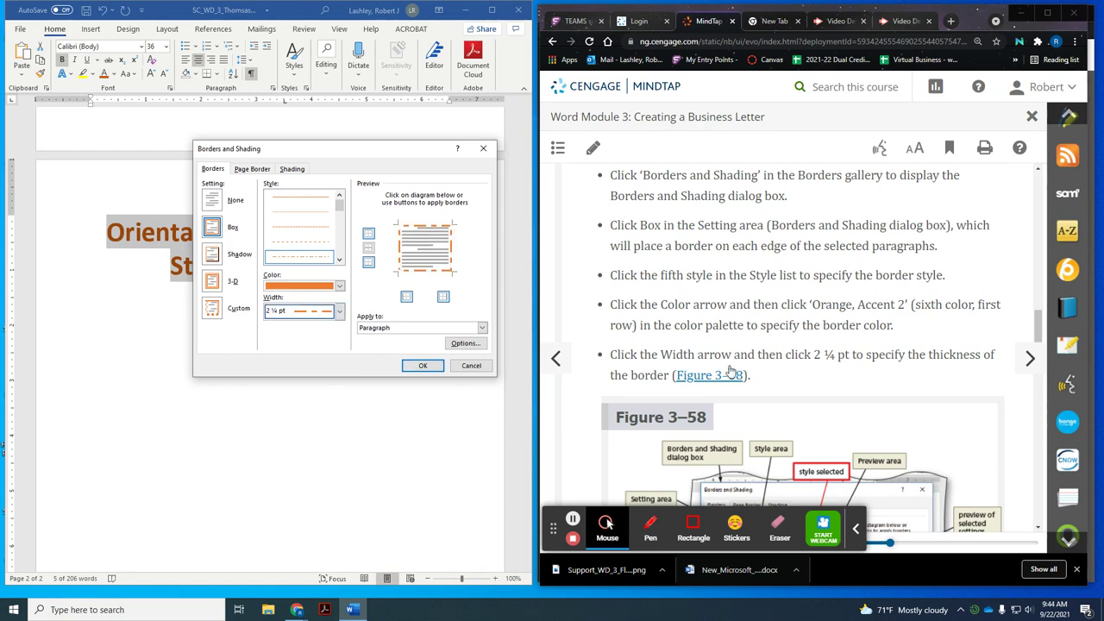
pyautogui.scroll(-3, 865, 356)
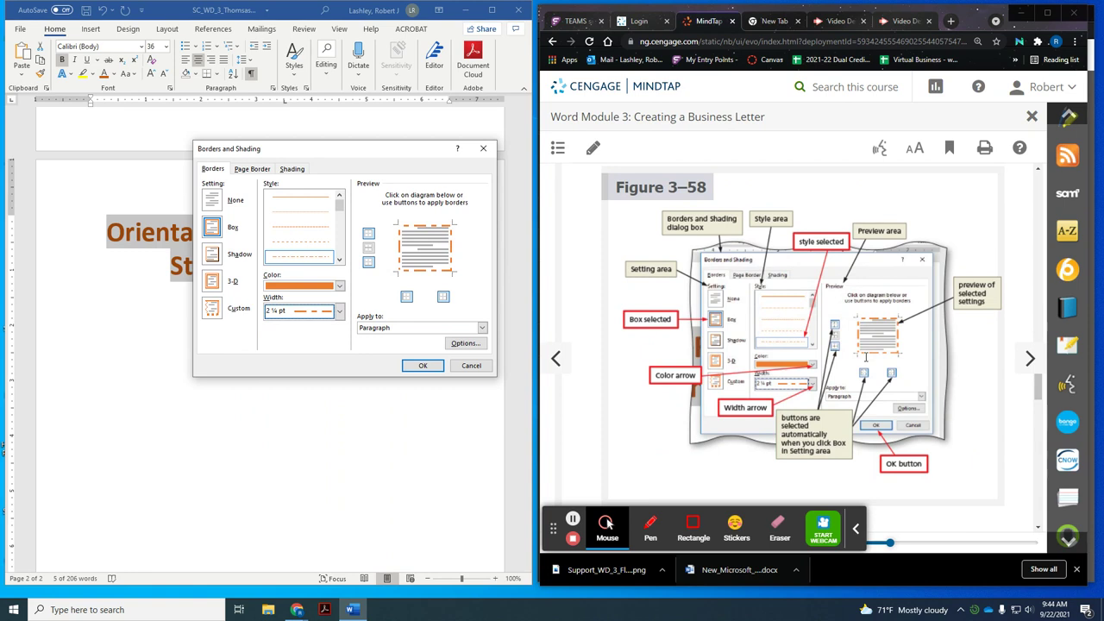
pyautogui.scroll(1, 865, 356)
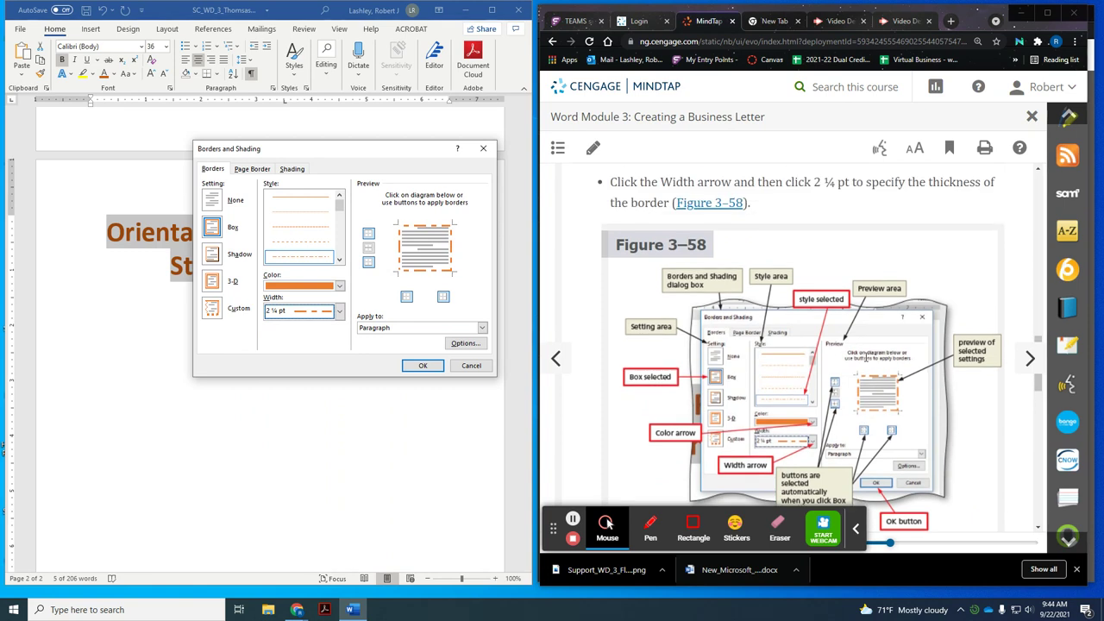
pyautogui.scroll(-4, 865, 356)
pyautogui.scroll(-2, 866, 362)
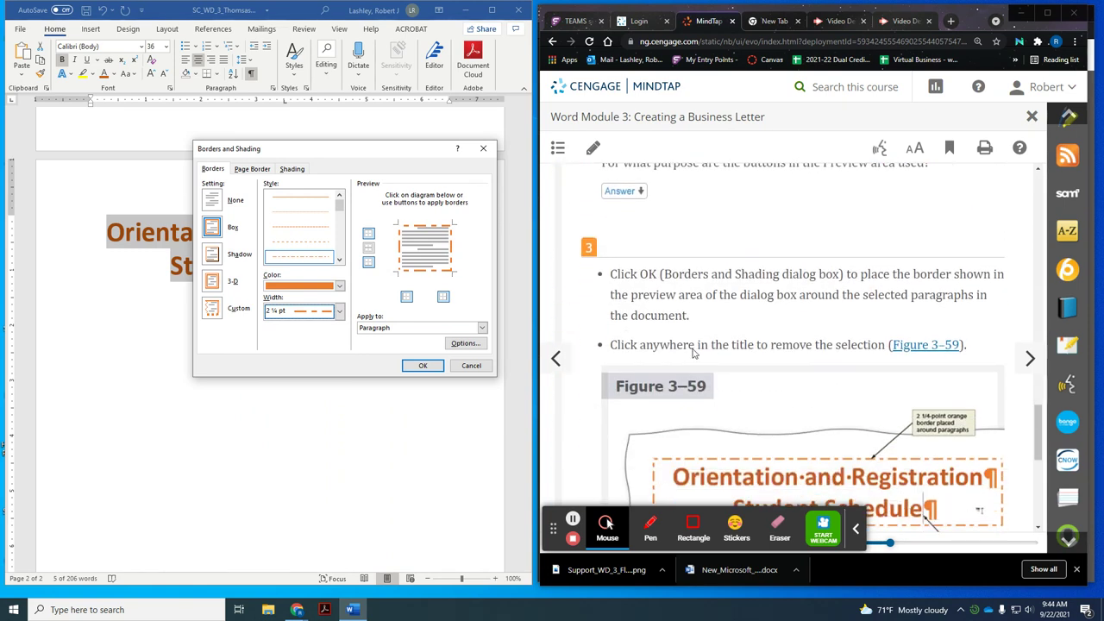
pyautogui.click(423, 365)
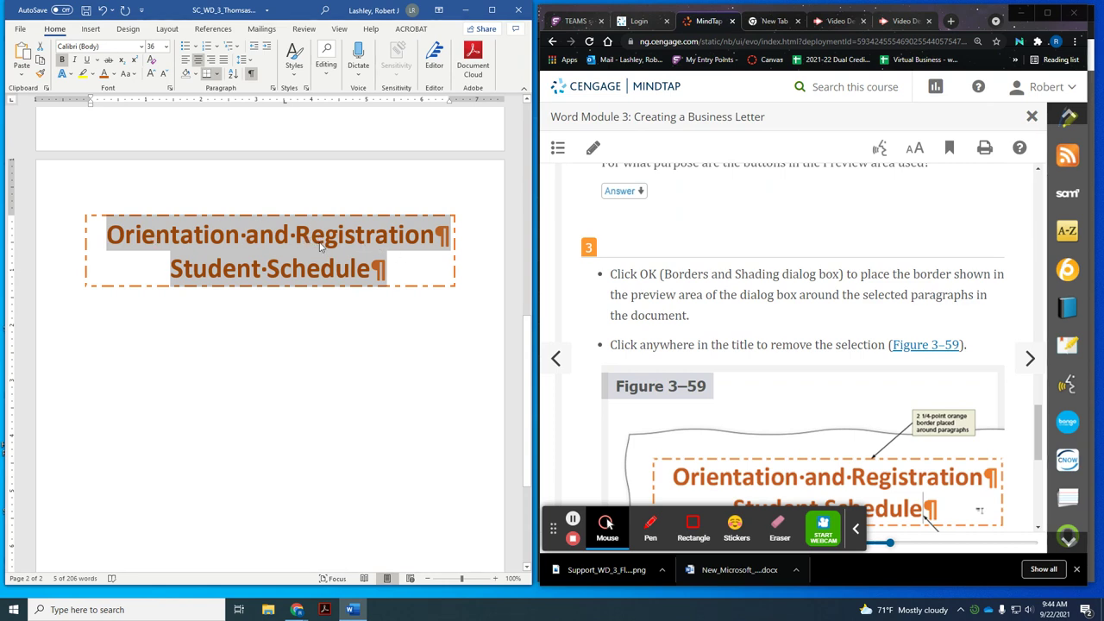
pyautogui.click(376, 274)
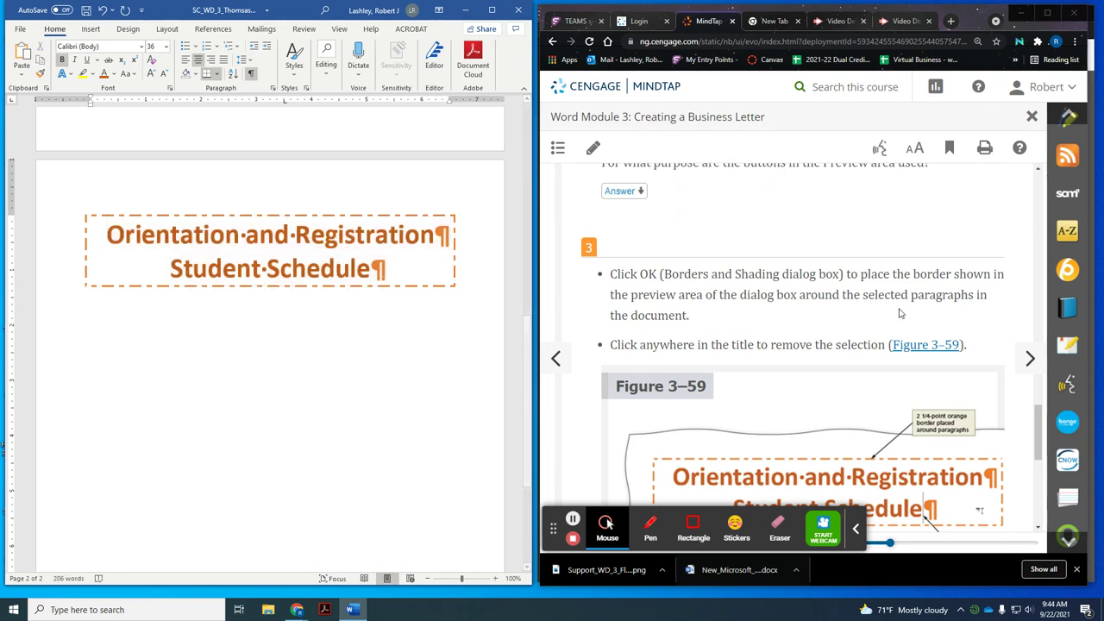
# Advance the textbook to section WD 3-4d, To Clear Formatting
pyautogui.scroll(-3, 899, 313)
pyautogui.scroll(-2, 900, 314)
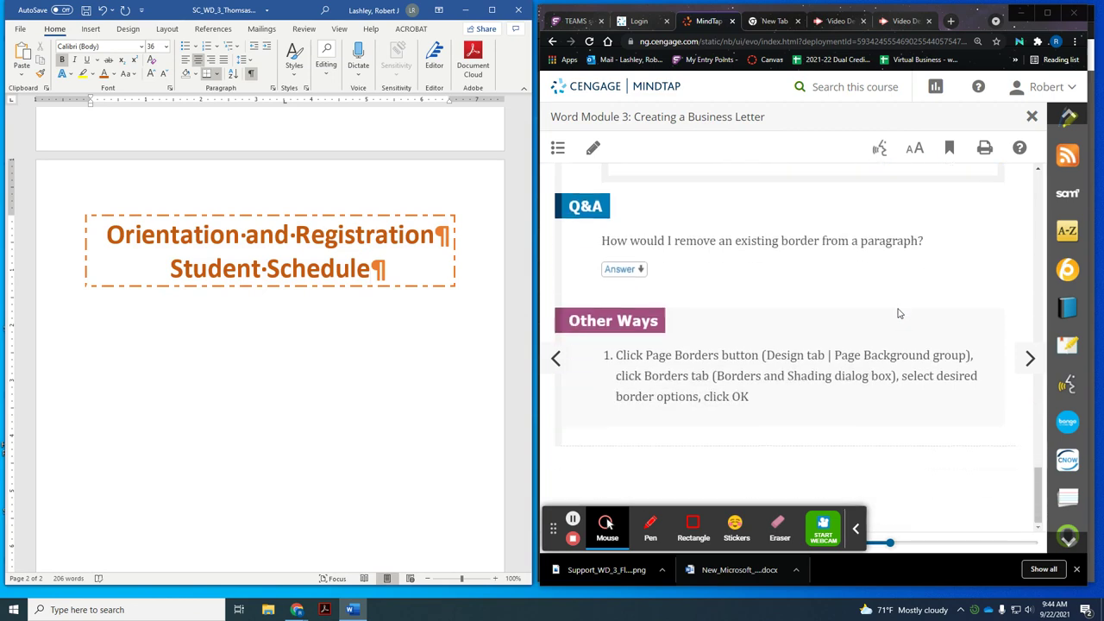
pyautogui.click(1031, 361)
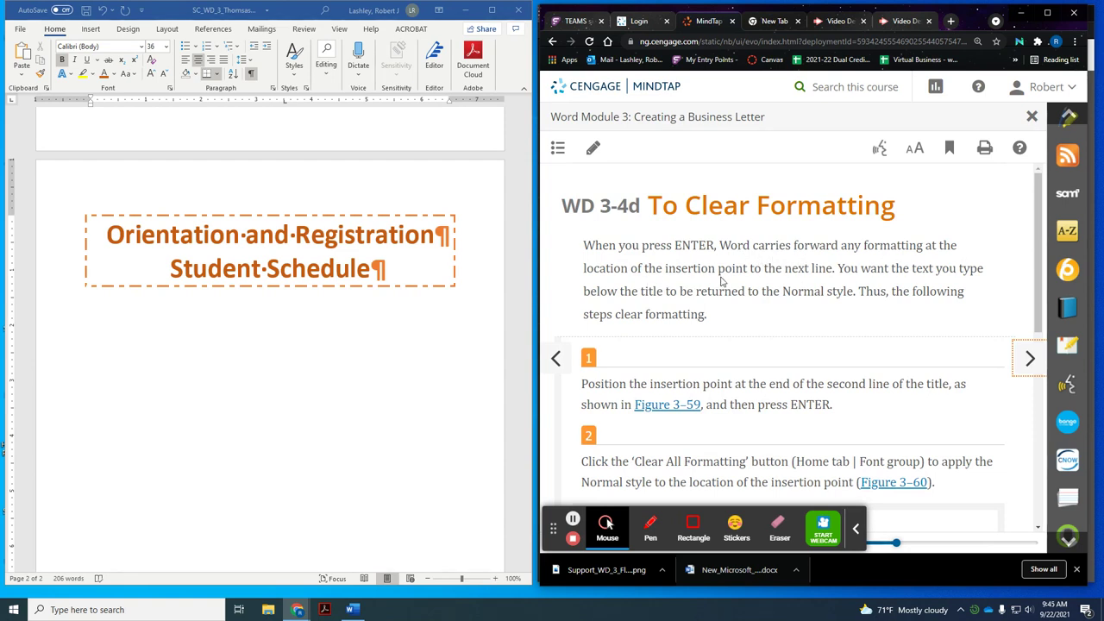
pyautogui.hscroll(5, 666, 273)
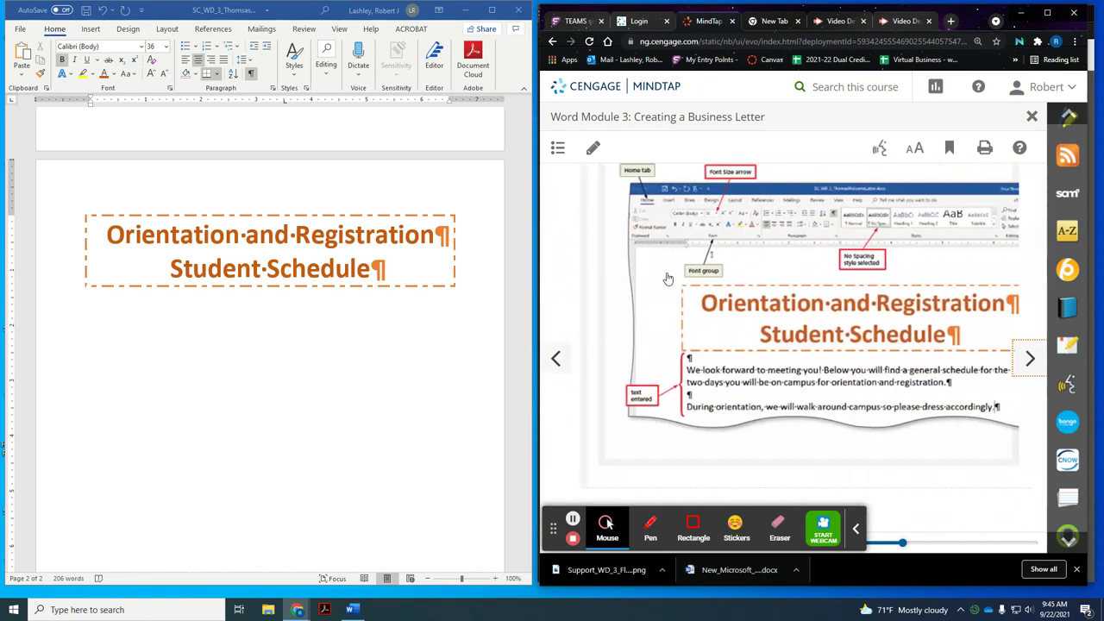
pyautogui.click(555, 360)
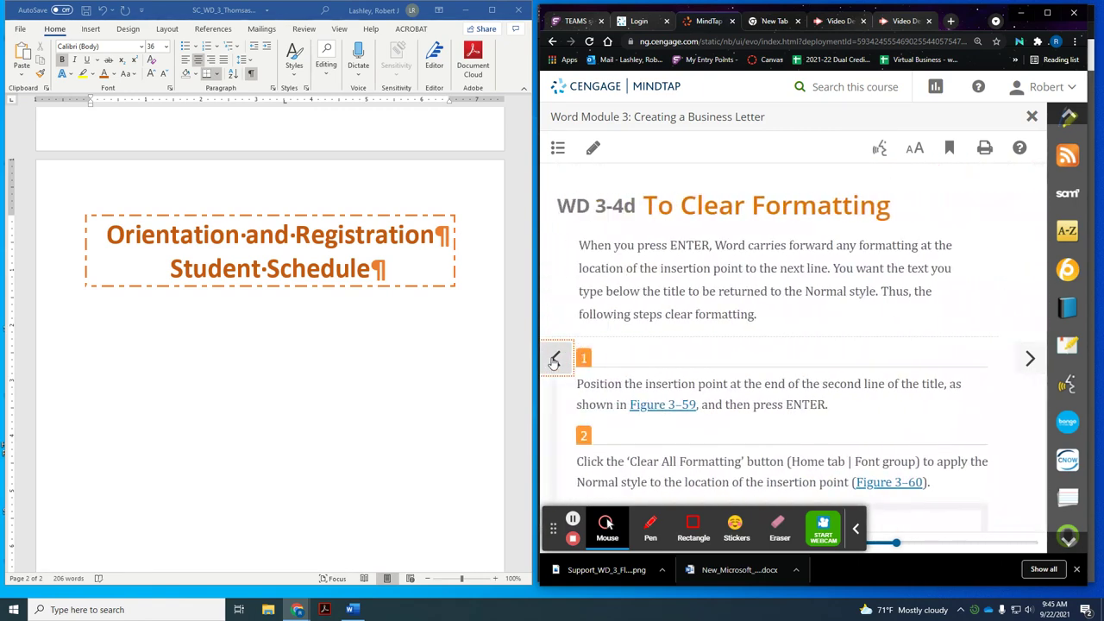
# Add an empty paragraph after the title's "Student Schedule" line and clear all of its formatting
pyautogui.click(415, 268)
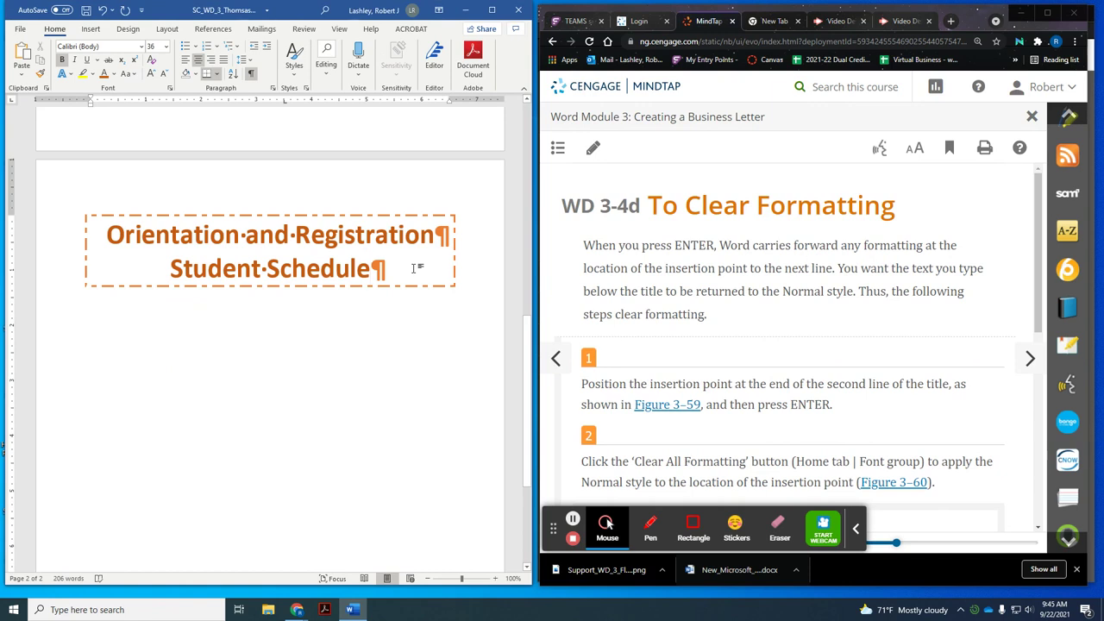
pyautogui.press('Return')
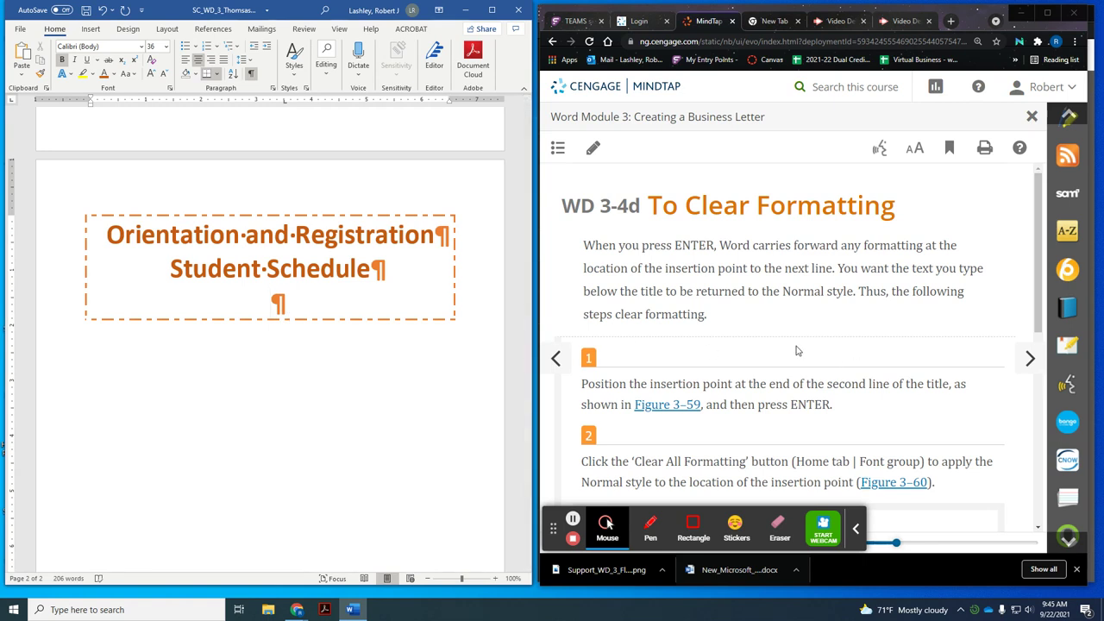
pyautogui.scroll(-2, 796, 350)
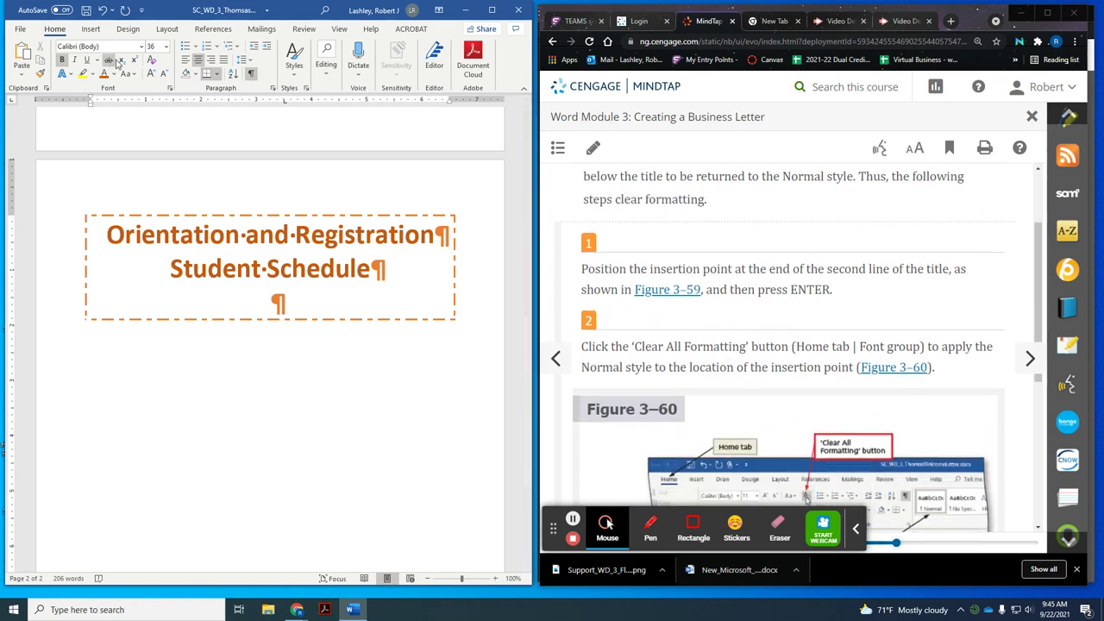
pyautogui.click(151, 62)
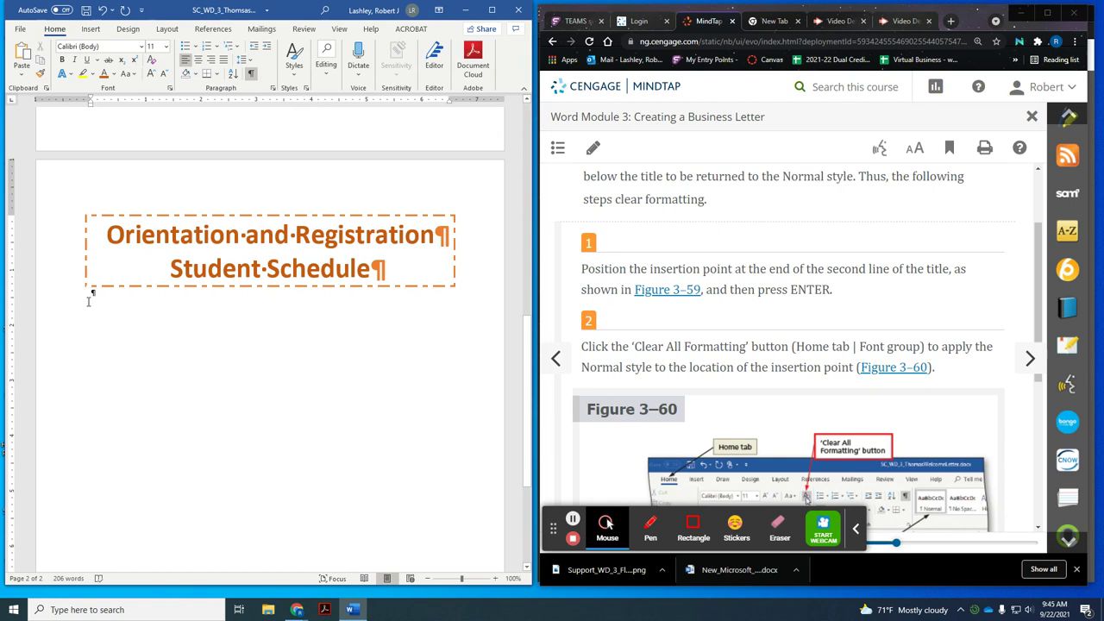
# Check the cleared paragraph against Figure 3–60 and advance the textbook to section WD 3-4e
pyautogui.scroll(-2, 789, 328)
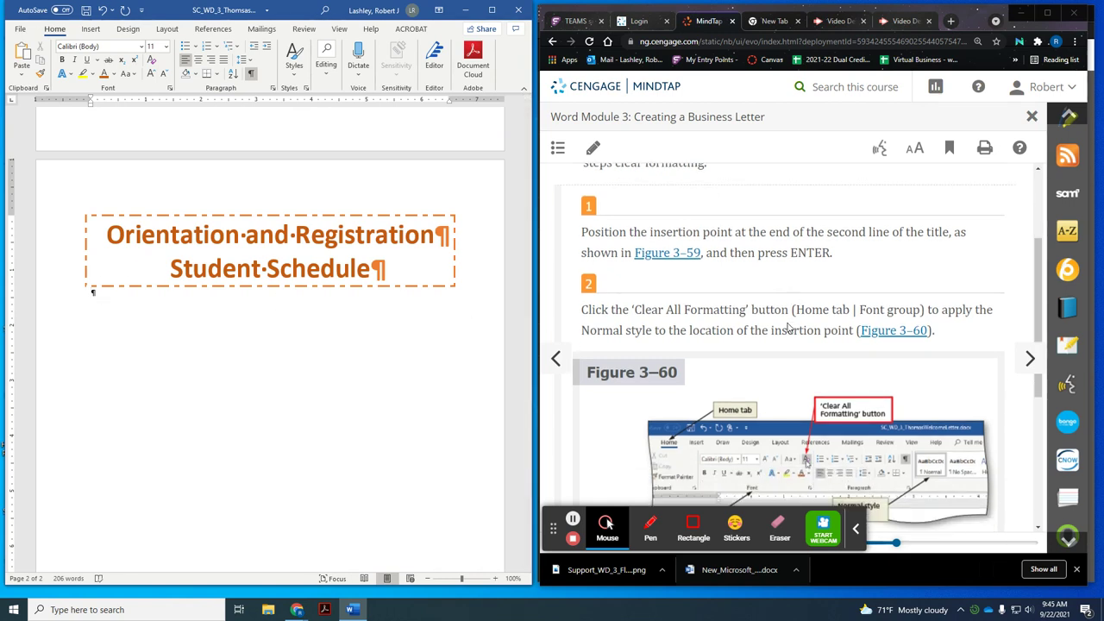
pyautogui.scroll(-1, 786, 326)
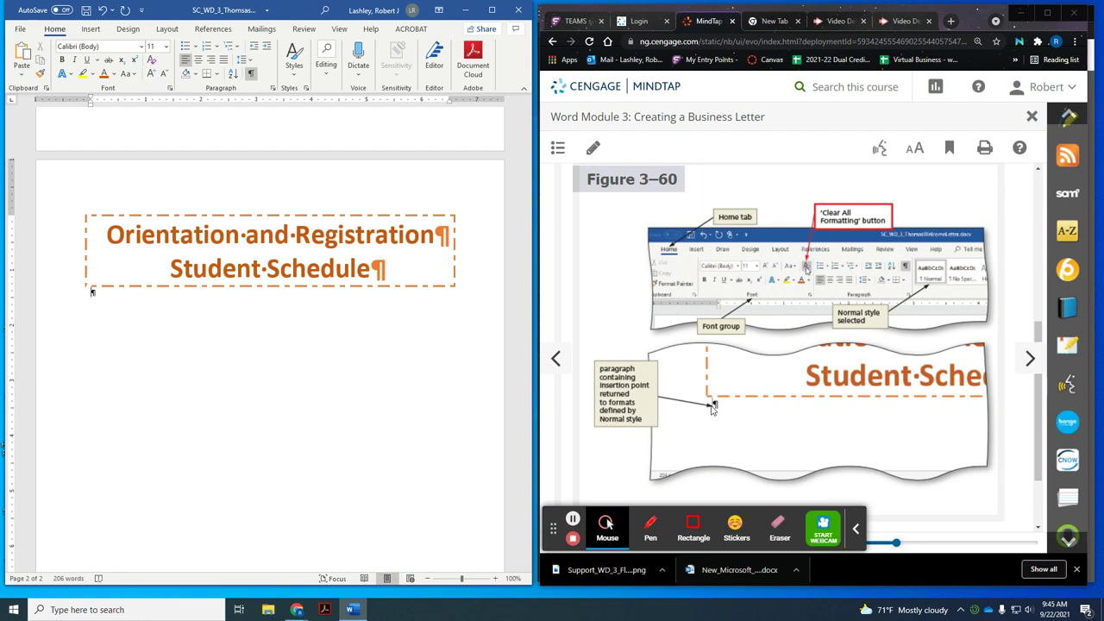
pyautogui.scroll(-1, 724, 410)
pyautogui.click(1032, 365)
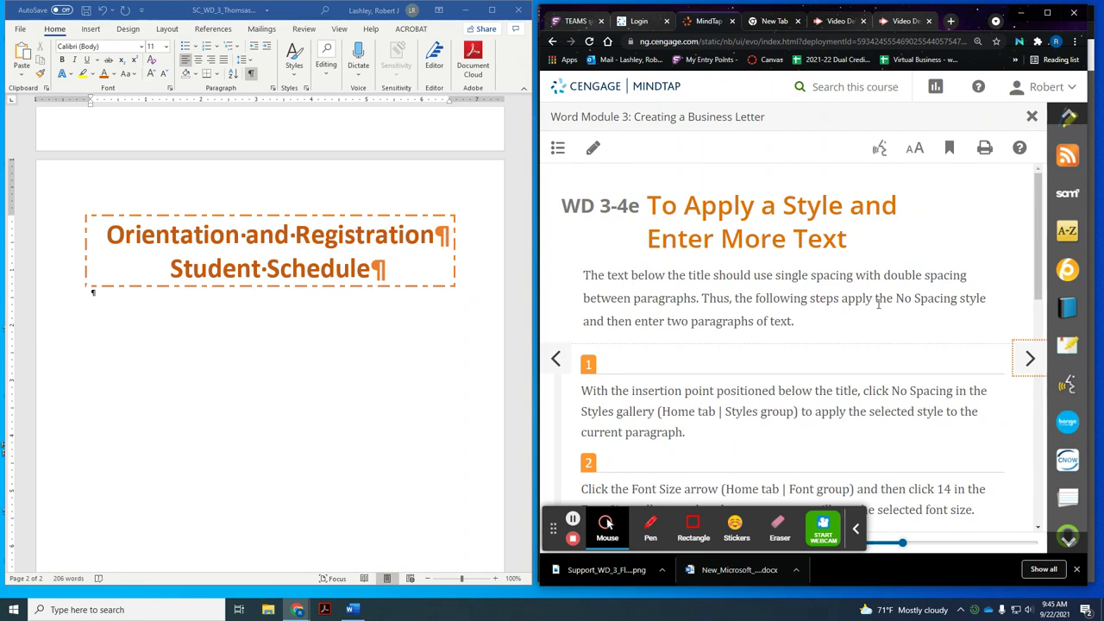
pyautogui.scroll(-2, 877, 304)
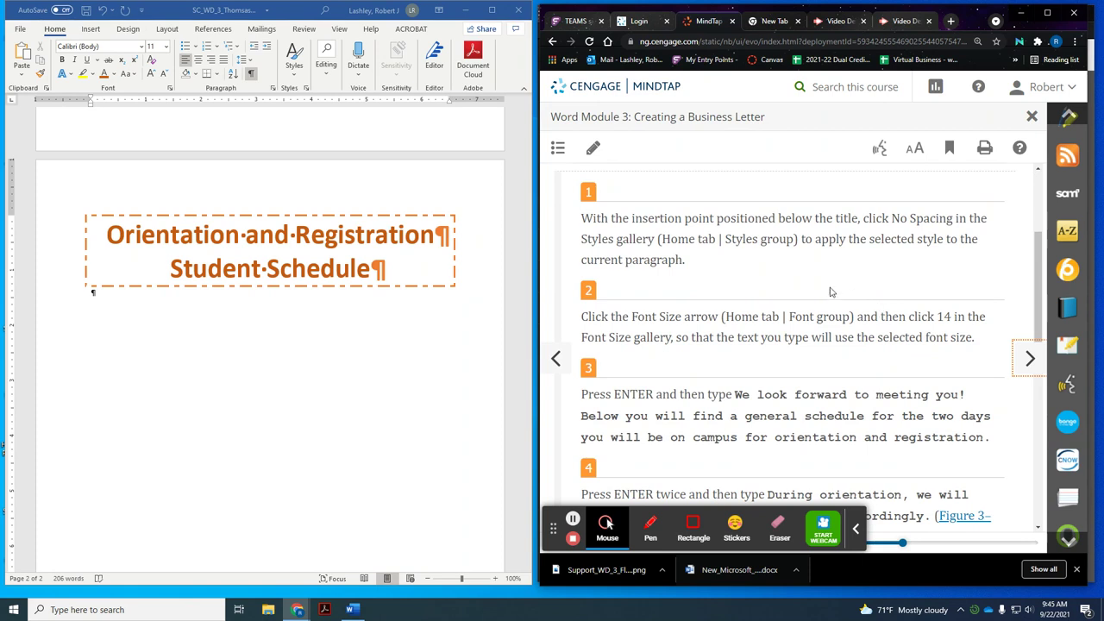
# Apply the No Spacing style to the empty paragraph below the bordered title and set its font size to 14
pyautogui.click(295, 79)
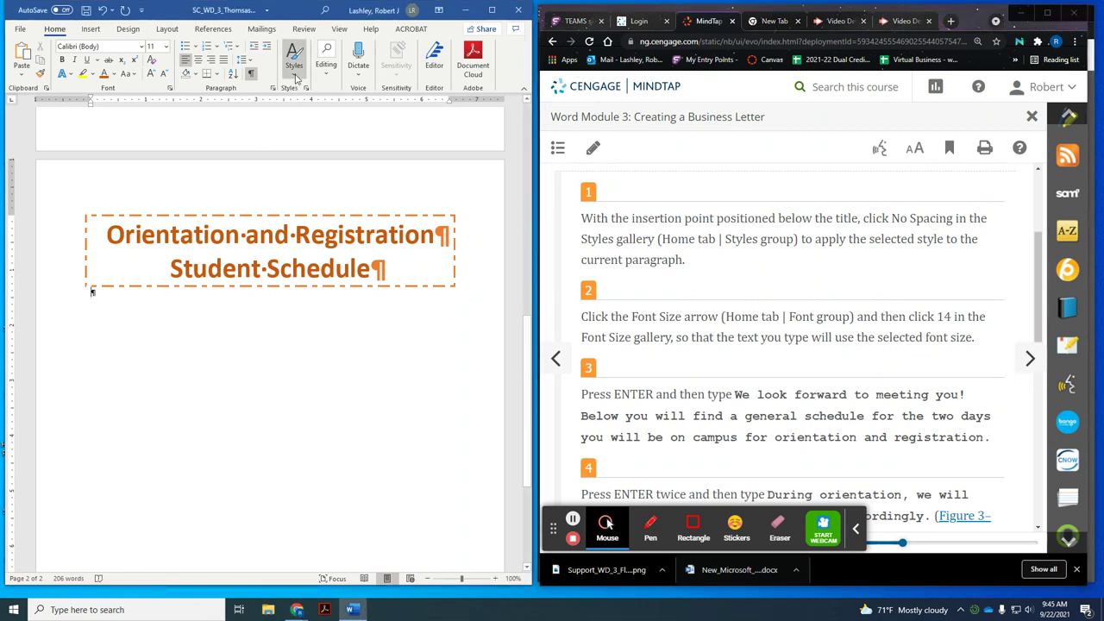
pyautogui.click(295, 78)
pyautogui.click(344, 98)
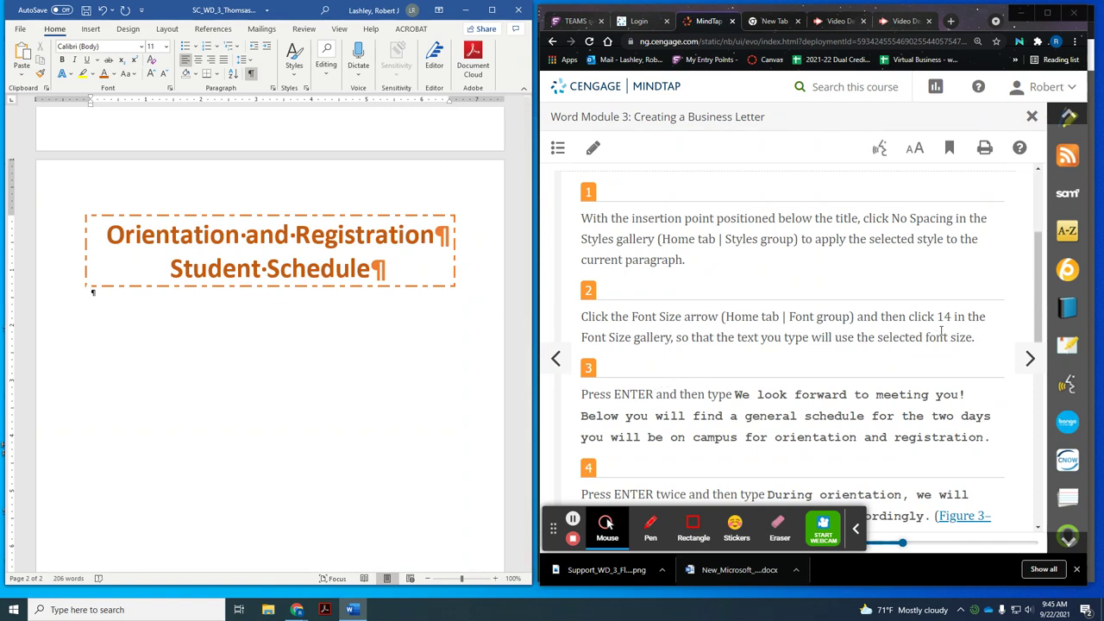
pyautogui.click(166, 47)
pyautogui.click(158, 127)
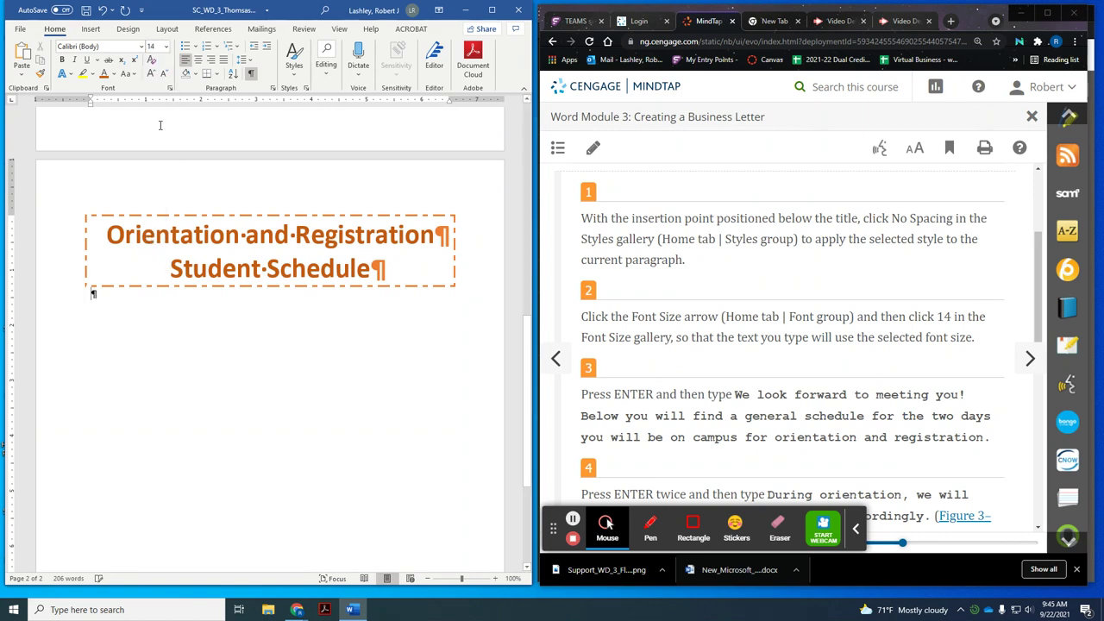
pyautogui.scroll(-2, 771, 357)
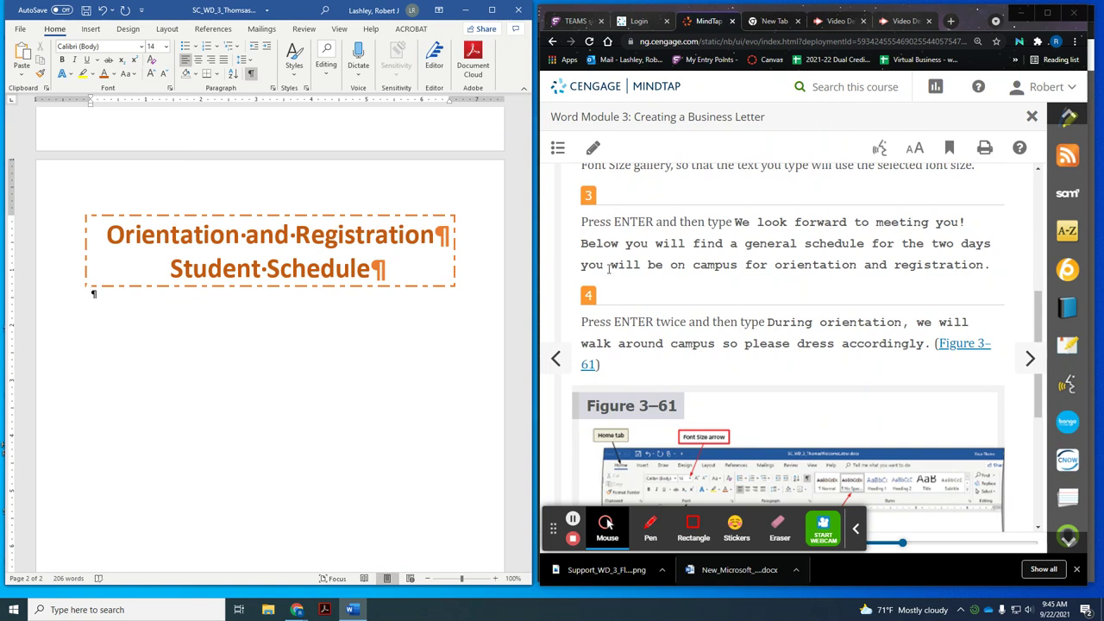
# On a new line below the title, enter textbook step 3's text, from "We look forward to meeting you!" through "orientation and registration."
pyautogui.scroll(1, 723, 266)
pyautogui.scroll(1, 722, 266)
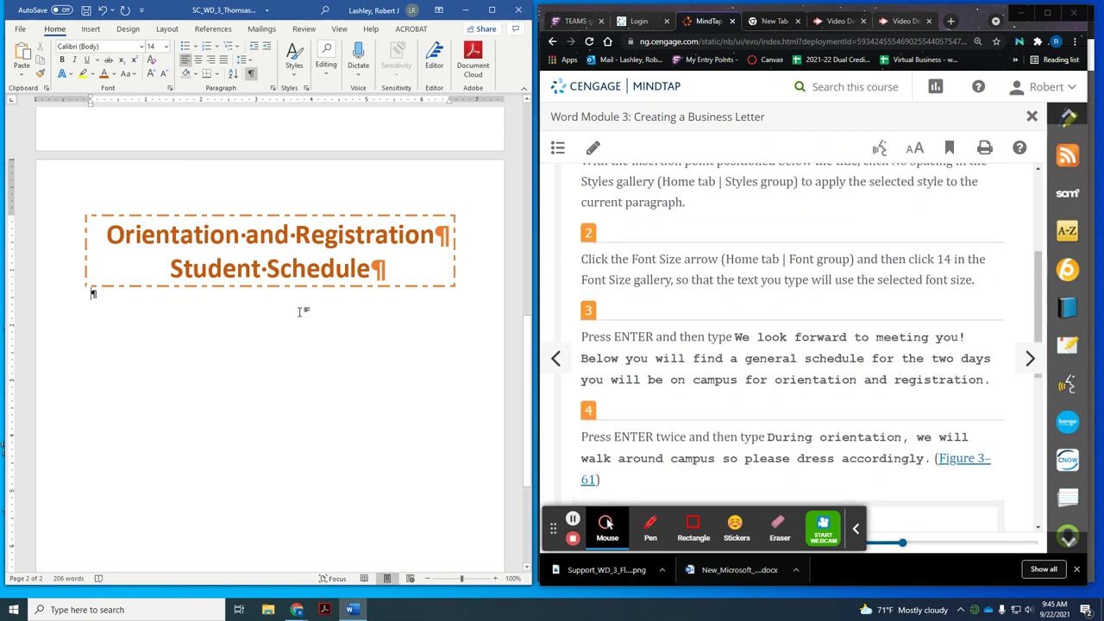
pyautogui.press('Return')
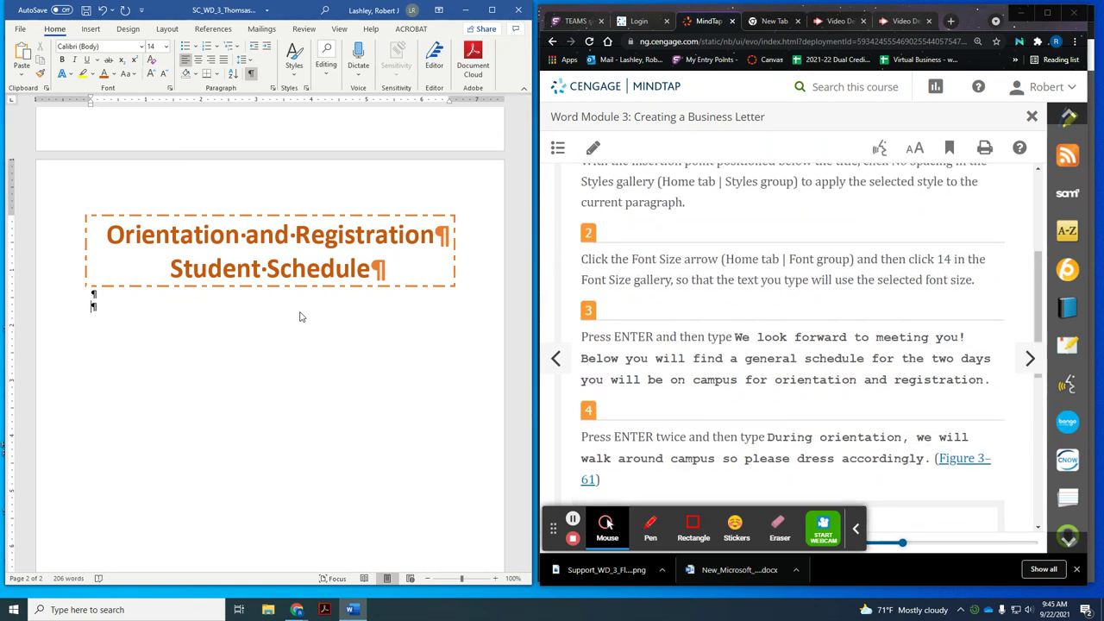
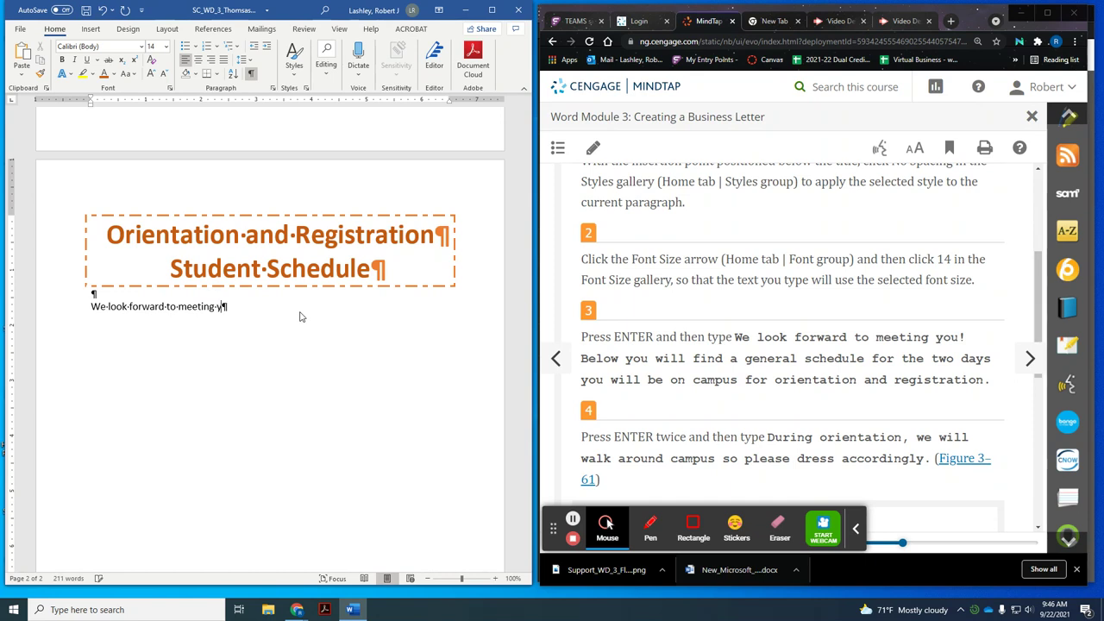
pyautogui.write('low you will fin')
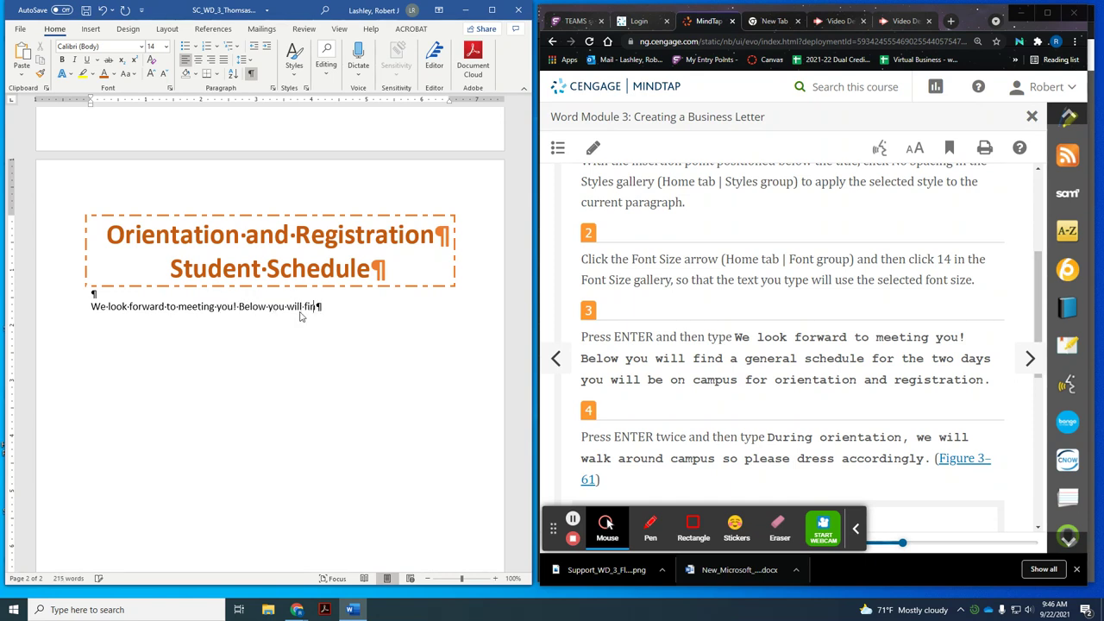
pyautogui.write('d a general schedule for t')
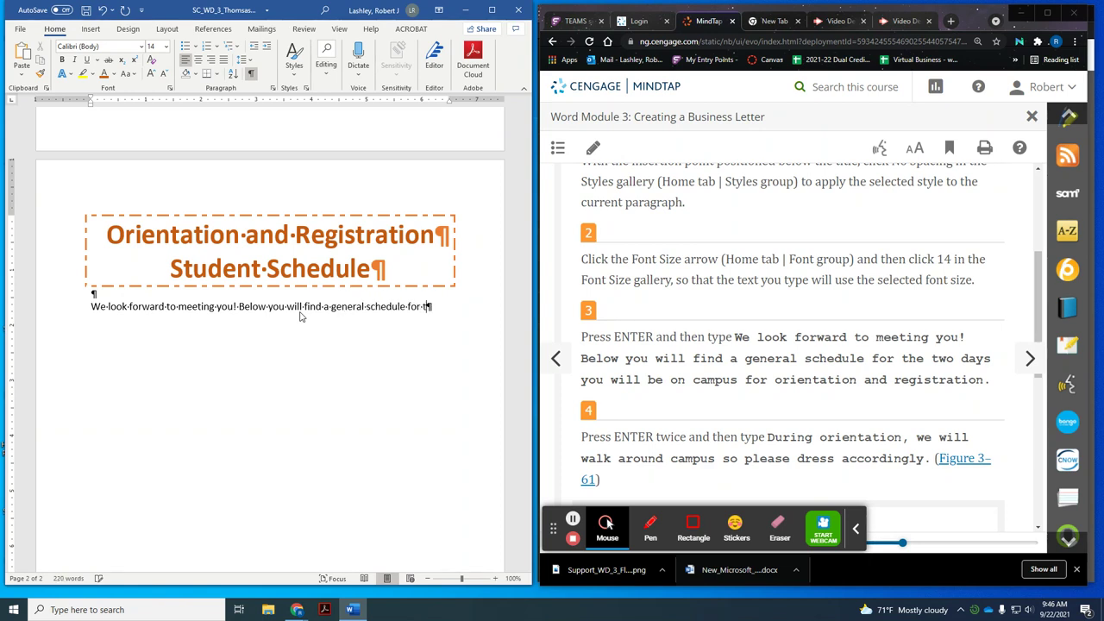
pyautogui.write('he two')
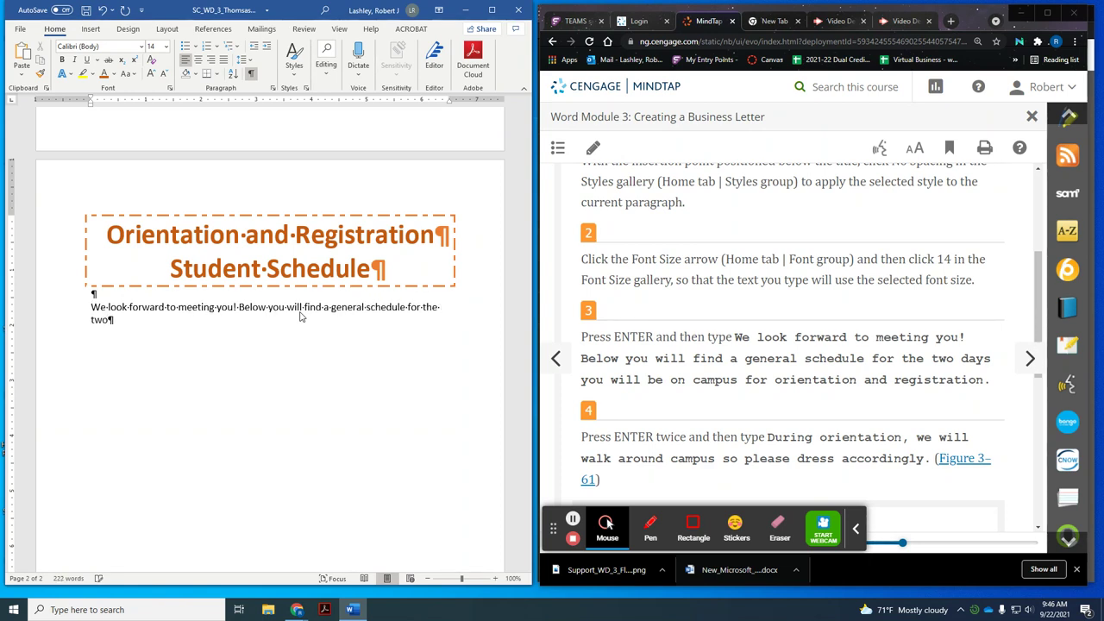
pyautogui.write(' days you will be on campus')
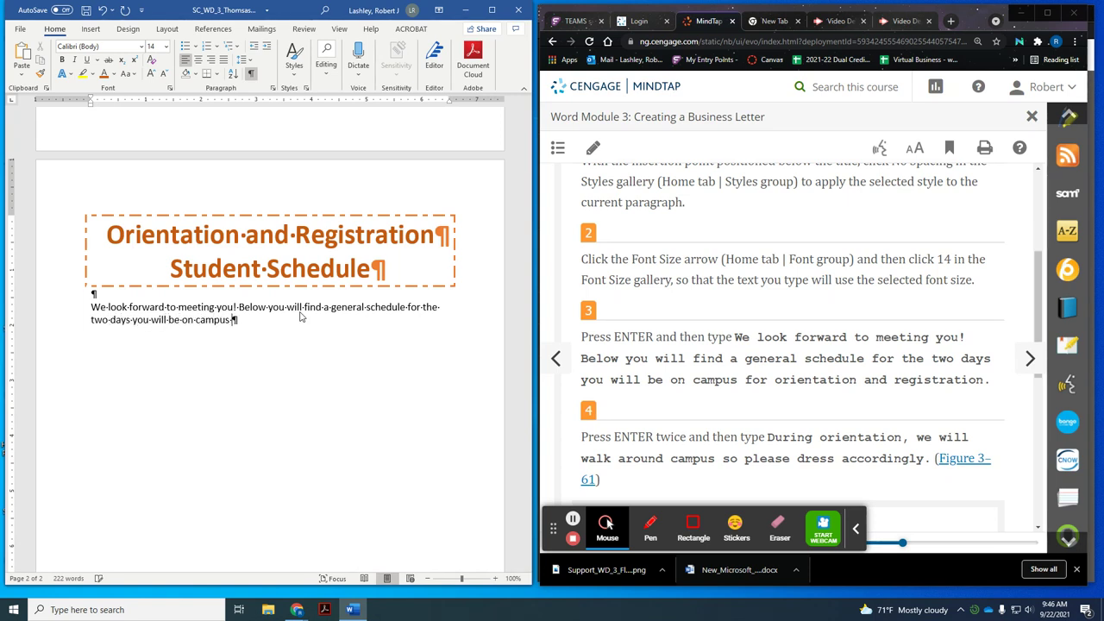
pyautogui.write(' for or')
pyautogui.write('ientation and g')
pyautogui.write('eg')
pyautogui.press('BackSpace')
pyautogui.press('BackSpace')
pyautogui.press('BackSpace')
pyautogui.write('reg')
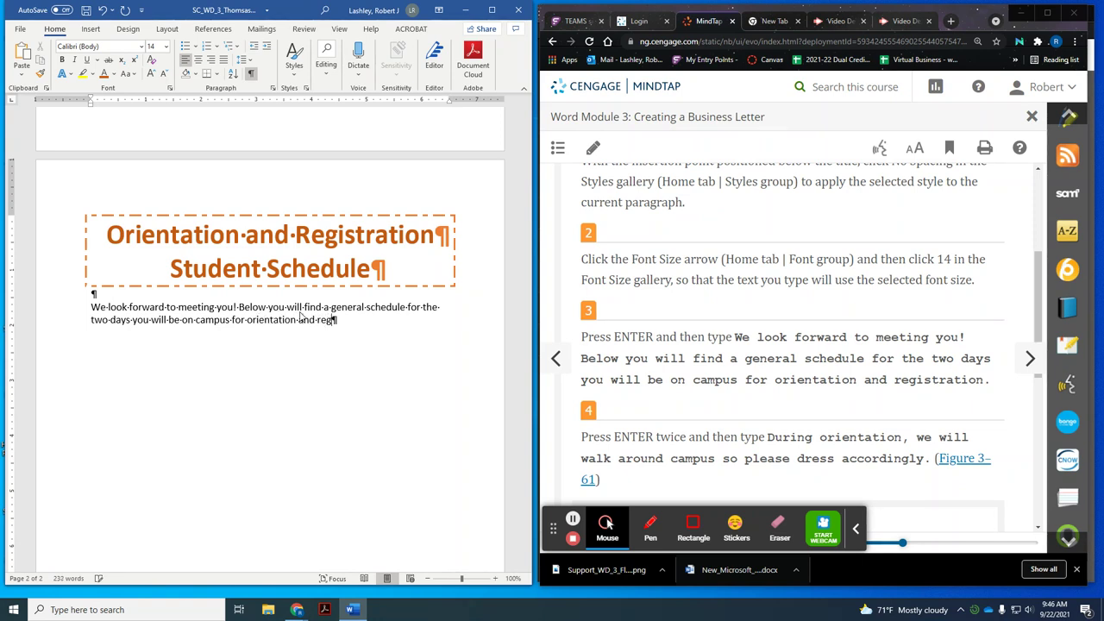
pyautogui.write('istration')
# Leave one blank line and add the paragraph "During orientation, we will walk around campus so please dress accordingly."
pyautogui.write('During orient')
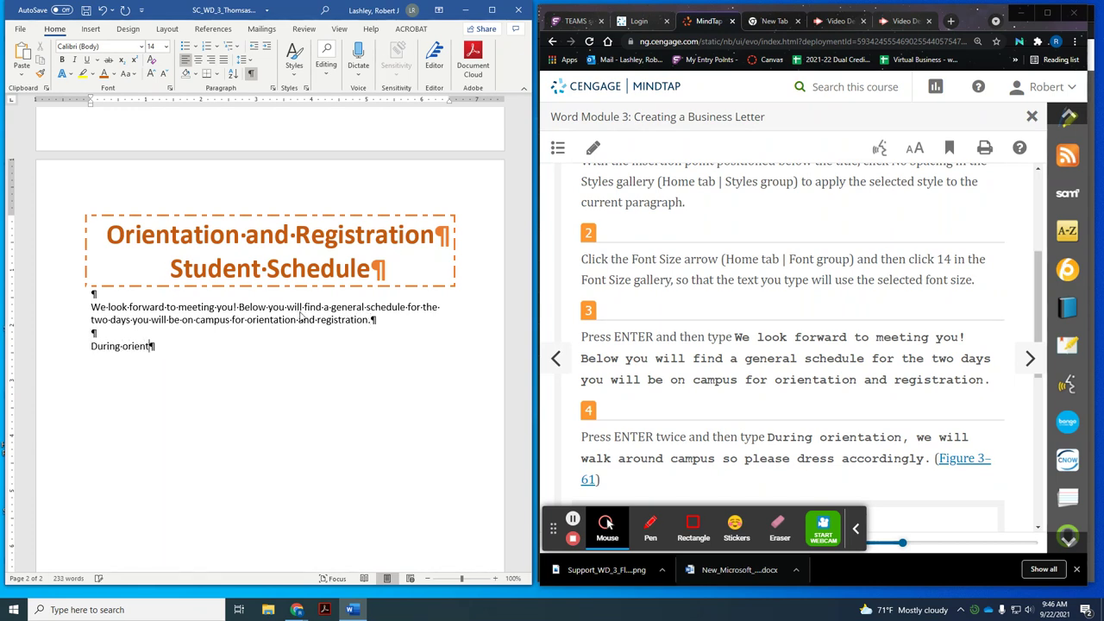
pyautogui.write('ation, we will walk arou')
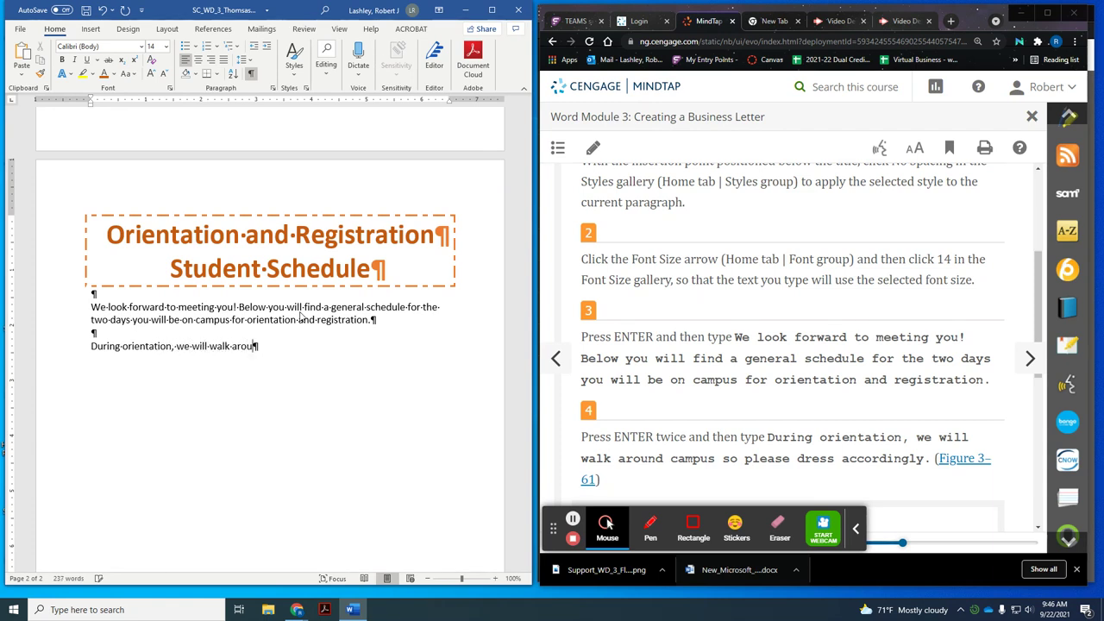
pyautogui.write('nd campus')
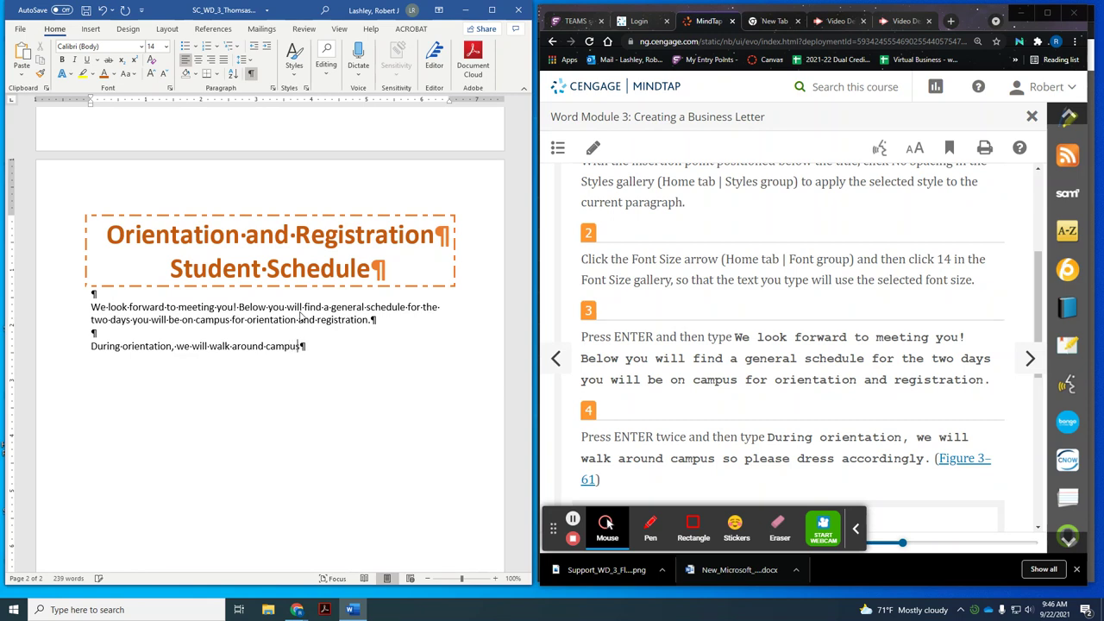
pyautogui.write(' so please dress accordingly.')
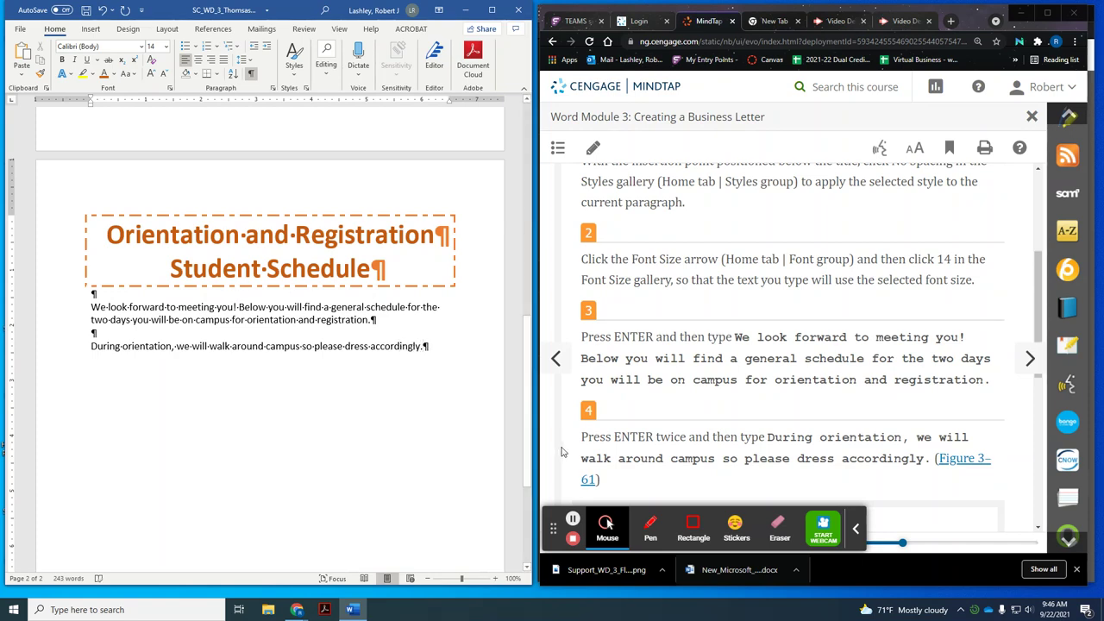
# Compare the entered text with Figure 3–61 and advance the textbook to section WD 3-4f, To Change the Underline Style
pyautogui.scroll(-3, 690, 429)
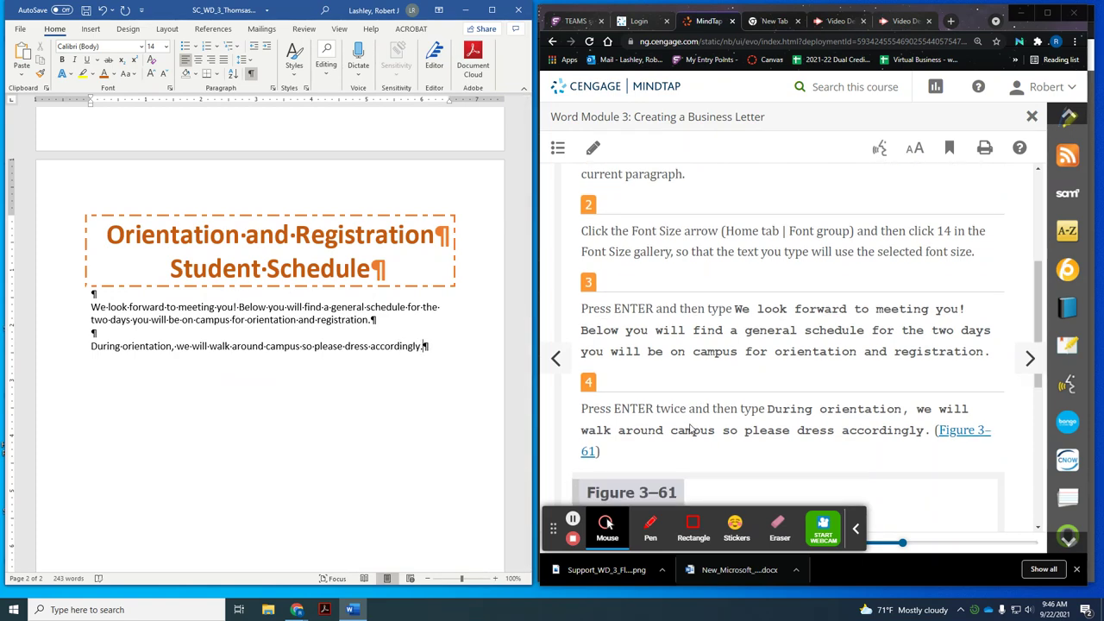
pyautogui.scroll(-2, 690, 429)
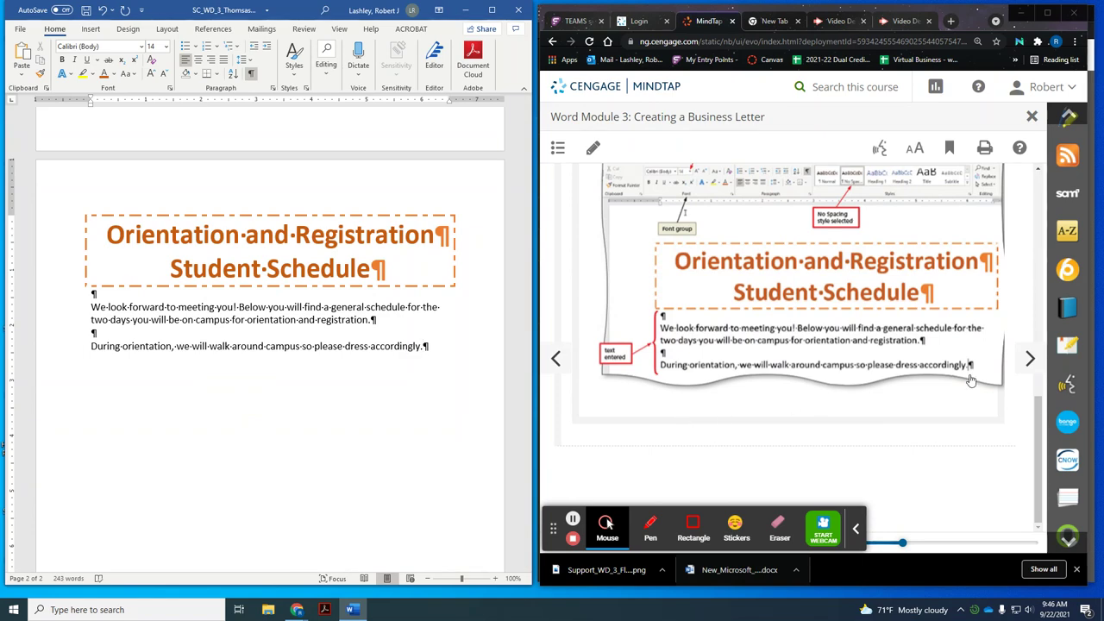
pyautogui.click(1028, 358)
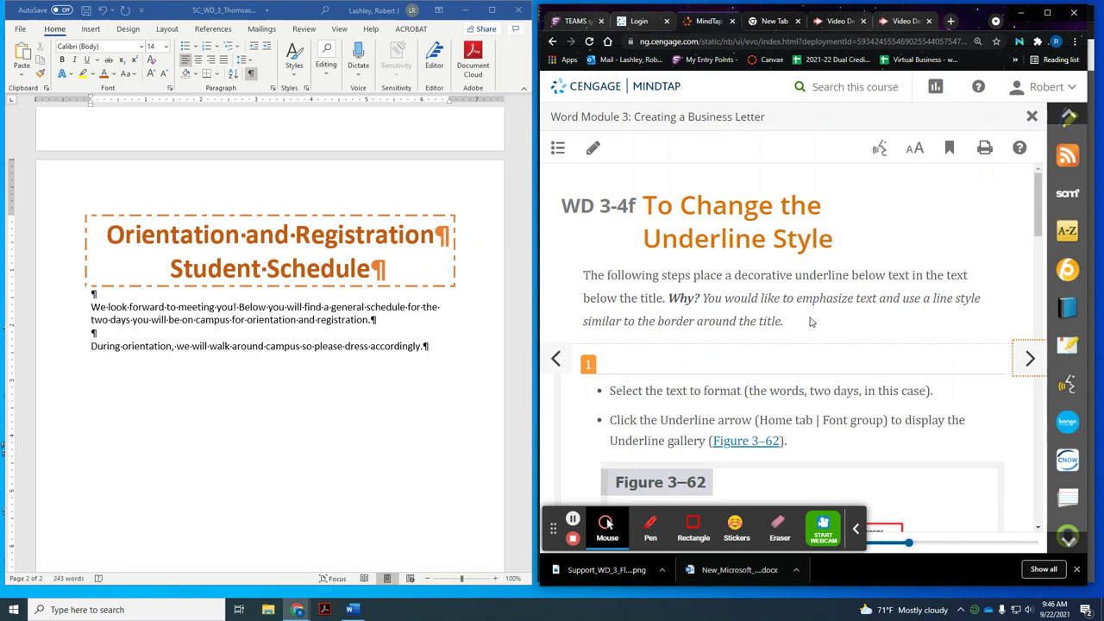
# Apply the dot-dash underline, the sixth style in the gallery, to the words "two days" in the first body paragraph
pyautogui.scroll(-2, 810, 322)
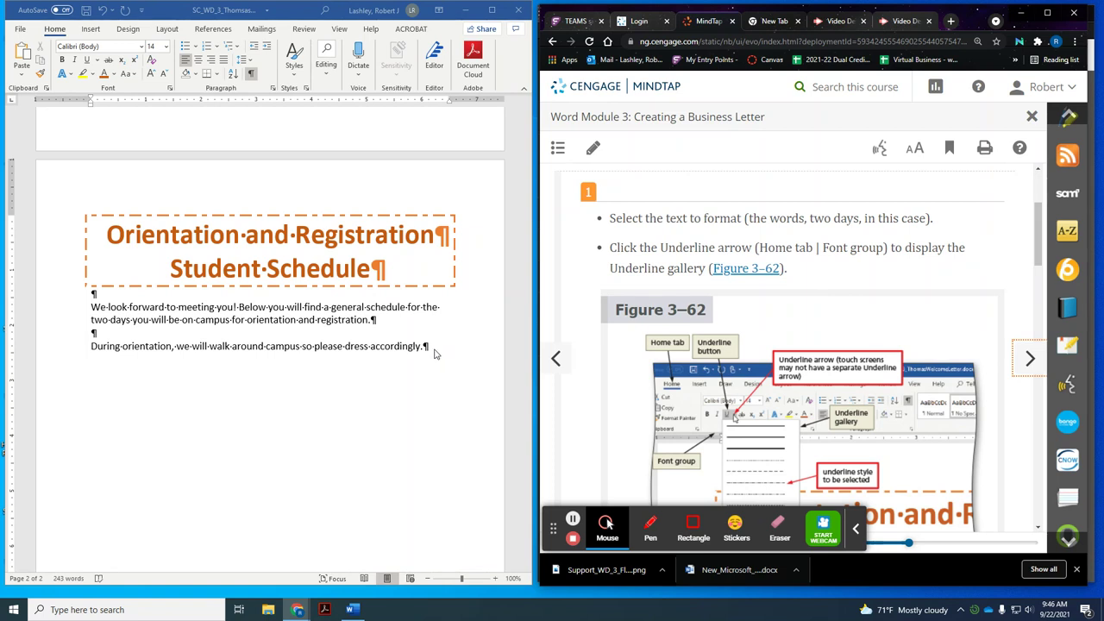
pyautogui.click(95, 321)
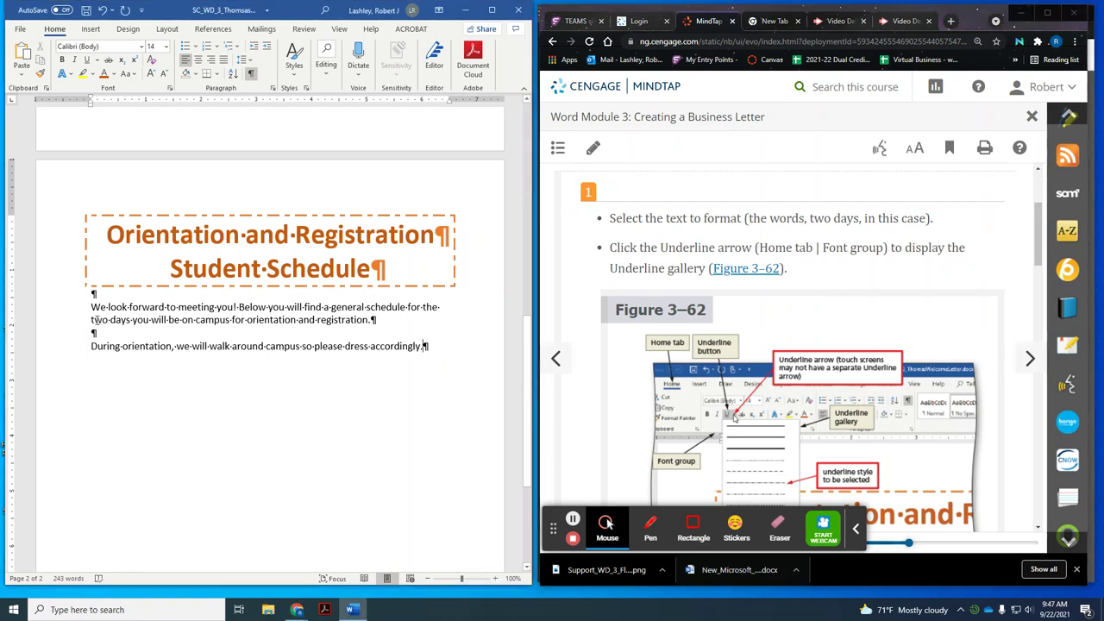
pyautogui.moveTo(129, 320)
pyautogui.mouseDown()
pyautogui.moveTo(91, 320)
pyautogui.moveTo(131, 320)
pyautogui.mouseUp()
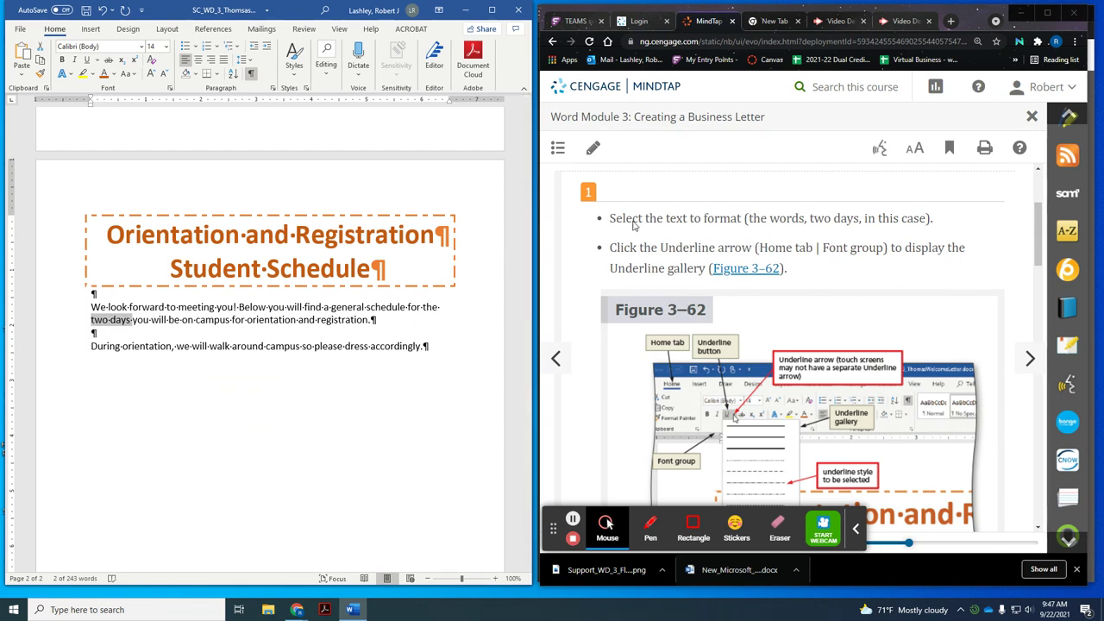
pyautogui.click(97, 60)
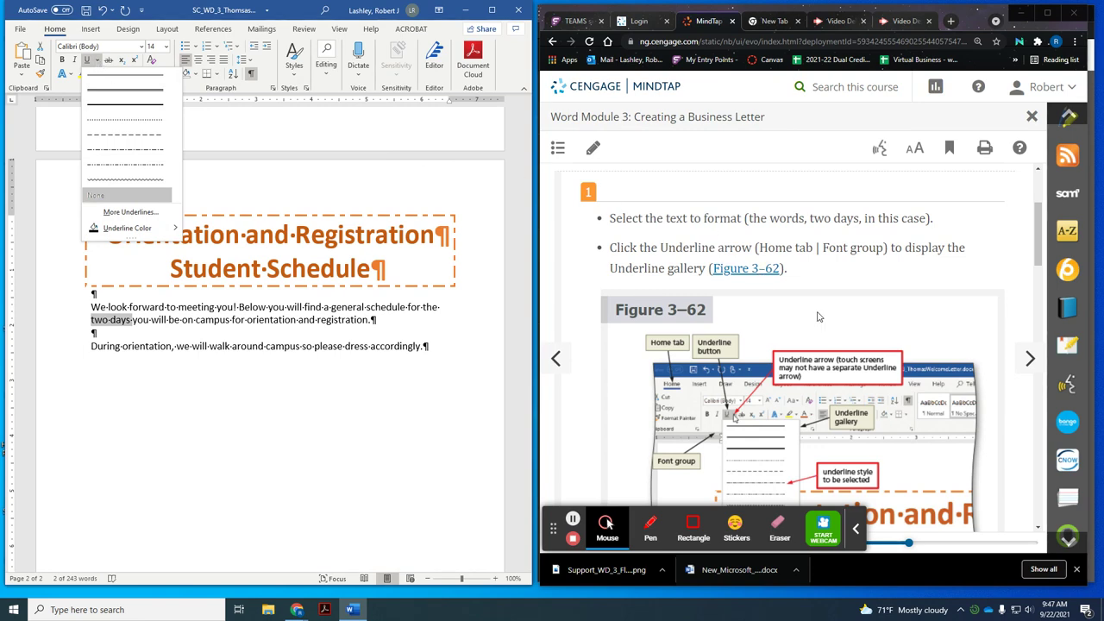
pyautogui.scroll(-3, 819, 317)
pyautogui.scroll(-5, 819, 317)
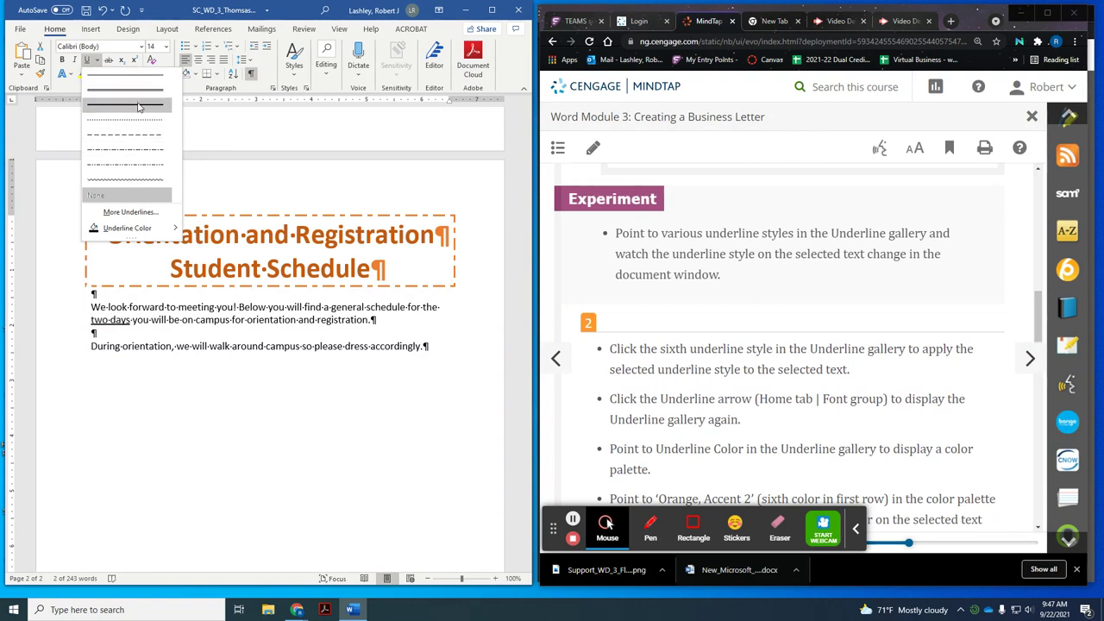
pyautogui.click(138, 148)
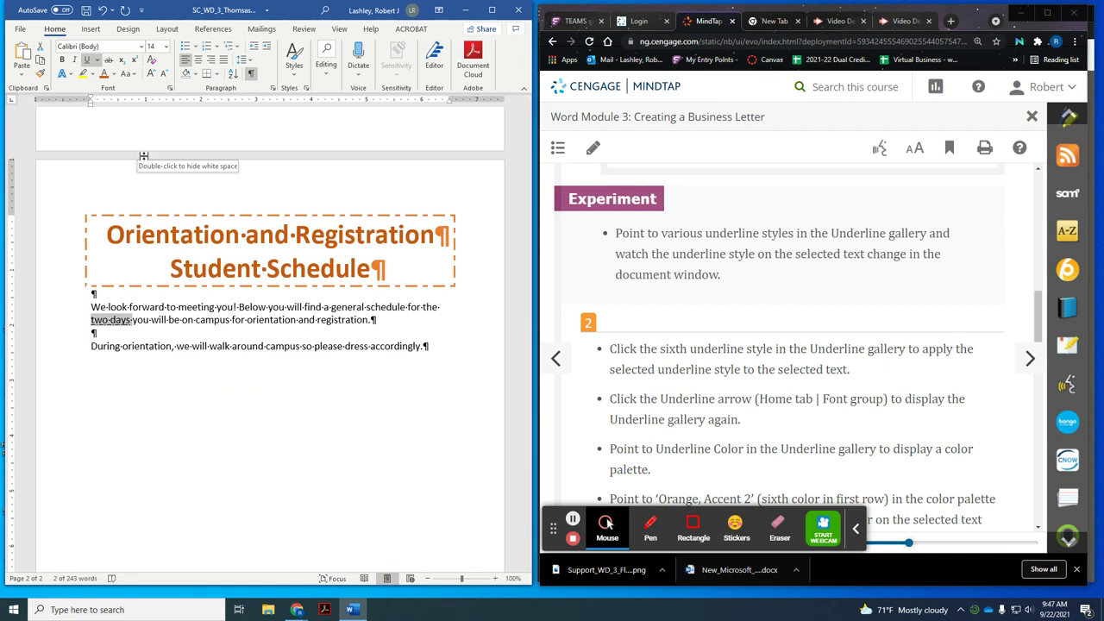
# Set the underline color of "two days" to Orange, Accent 2
pyautogui.click(97, 62)
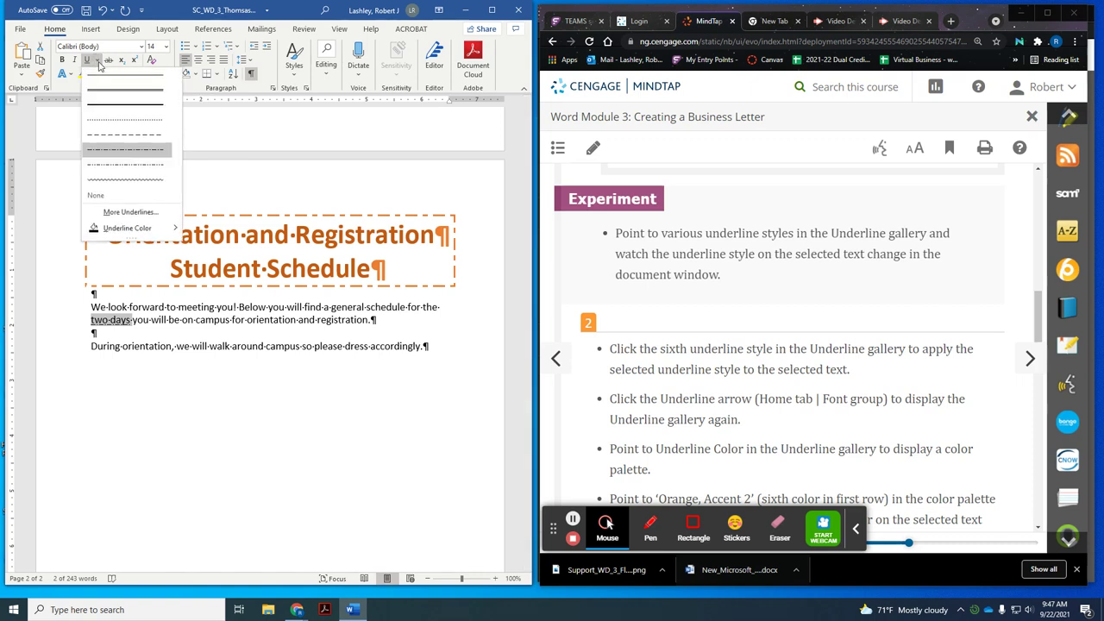
pyautogui.moveTo(122, 228)
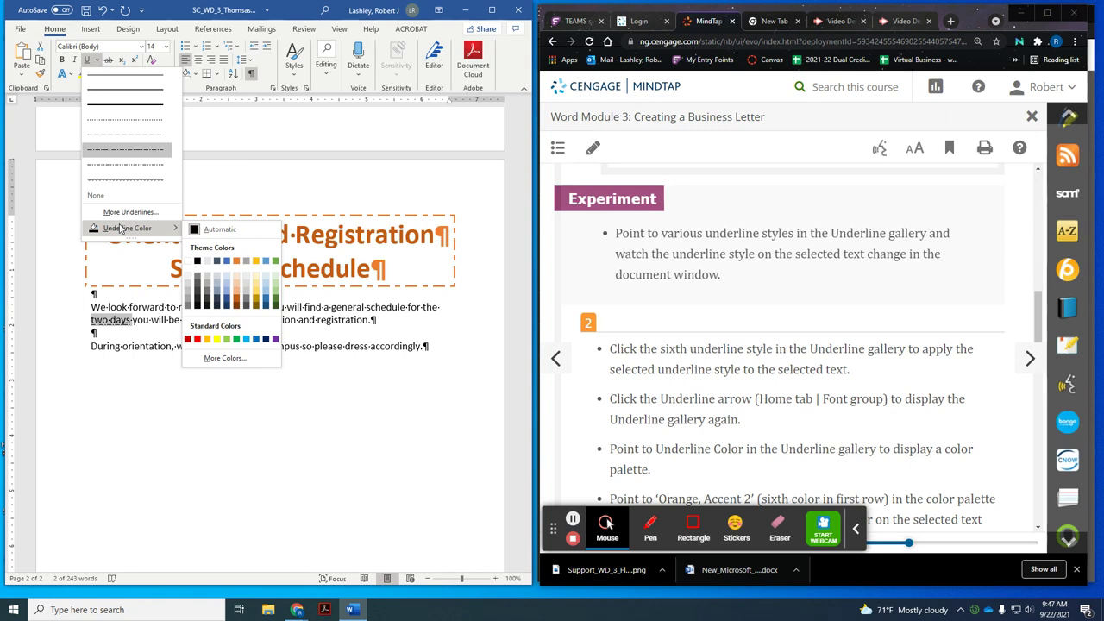
pyautogui.click(236, 260)
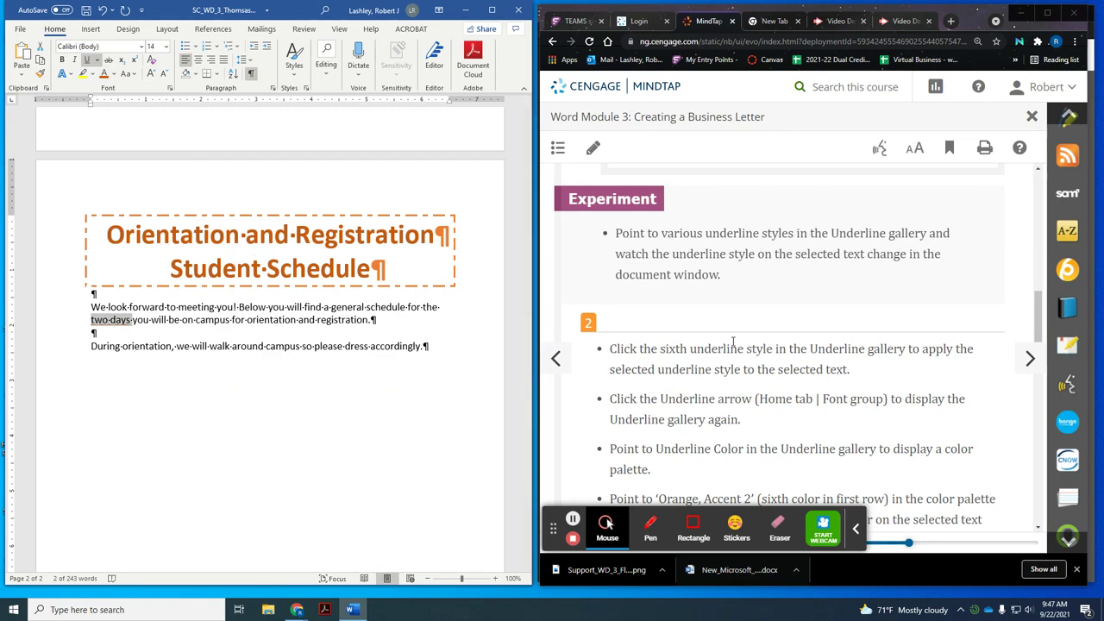
# Check the underlined "two days" against Figure 3–63 and advance the textbook to section WD 3-4g, To Use the Format Painter Button
pyautogui.scroll(-5, 818, 348)
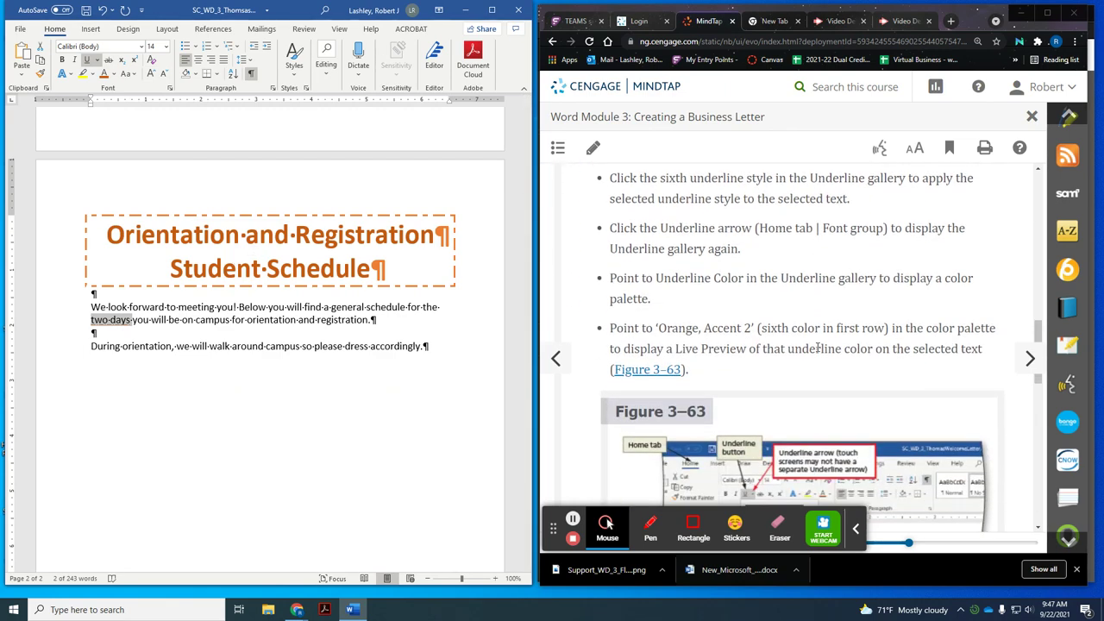
pyautogui.scroll(-4, 817, 346)
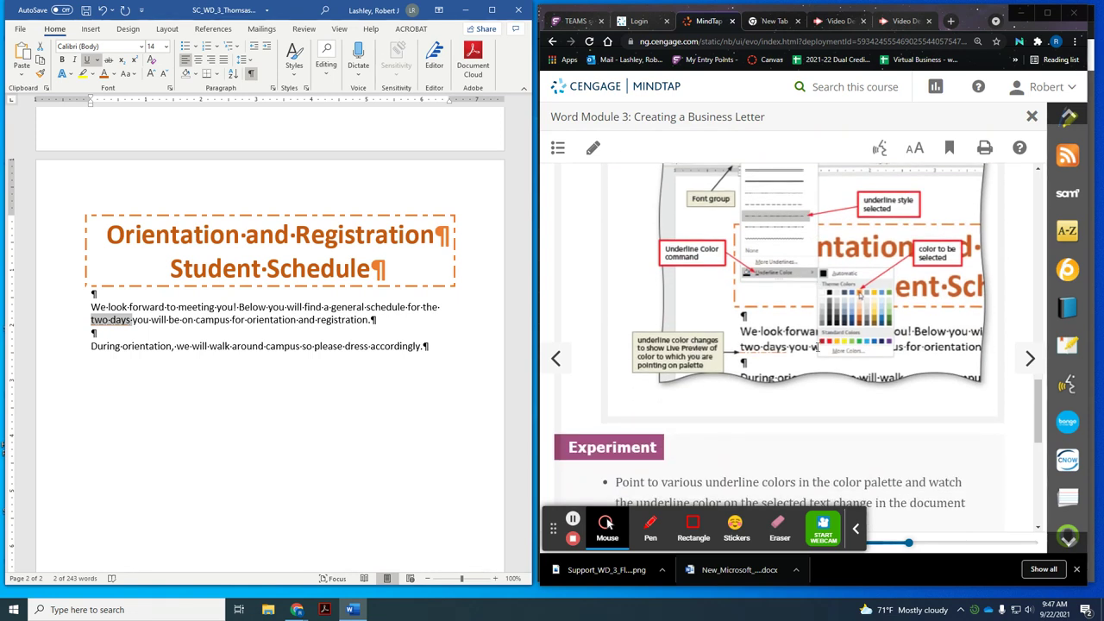
pyautogui.click(155, 371)
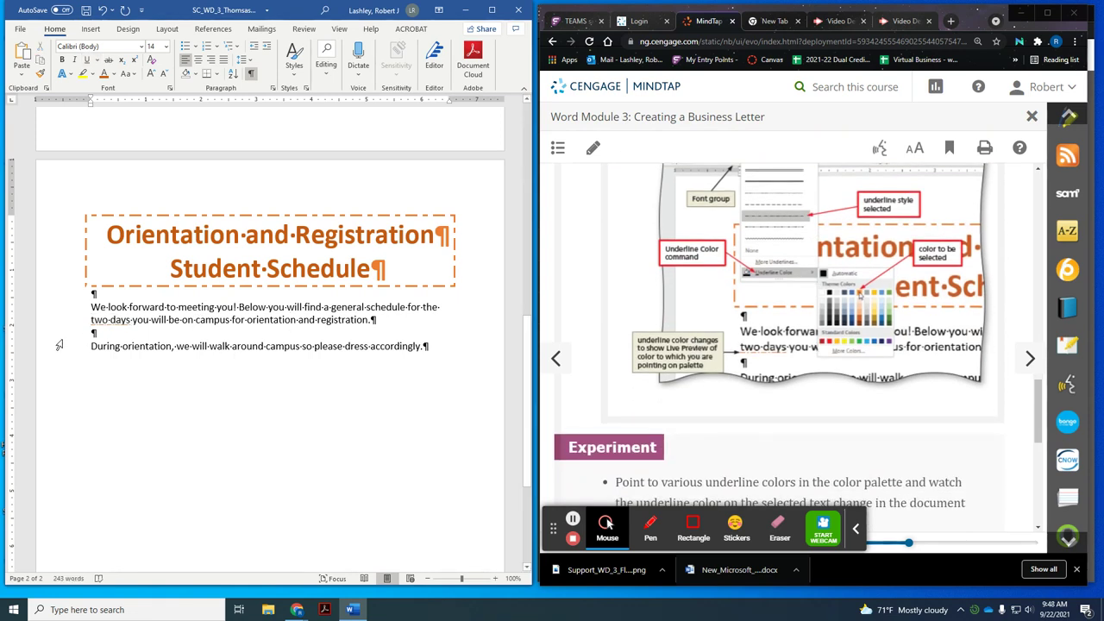
pyautogui.scroll(-6, 797, 375)
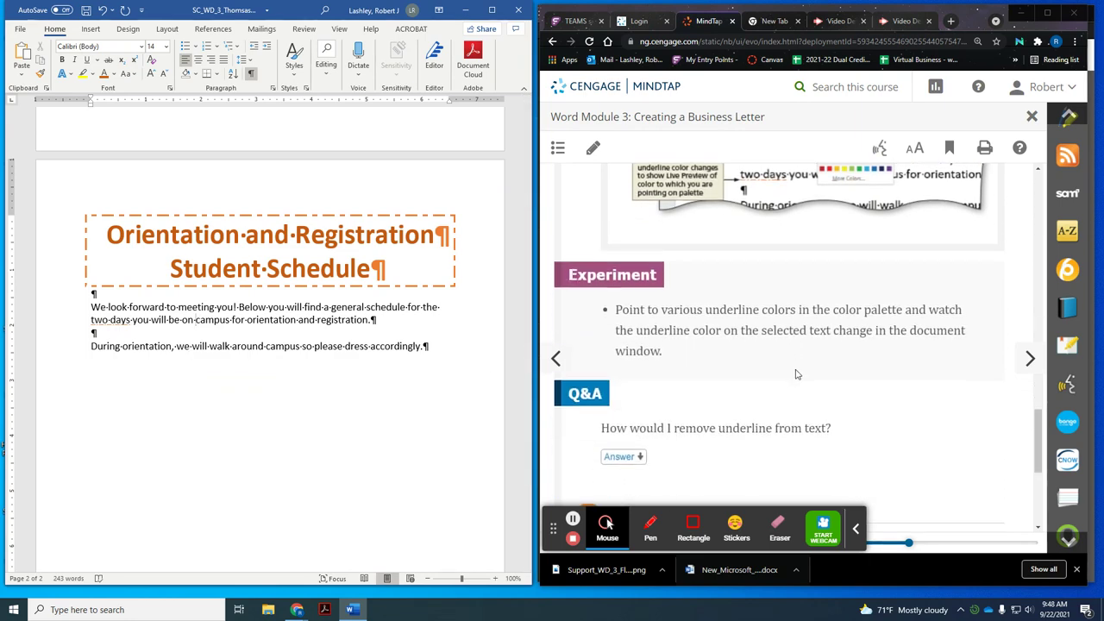
pyautogui.scroll(-2, 797, 375)
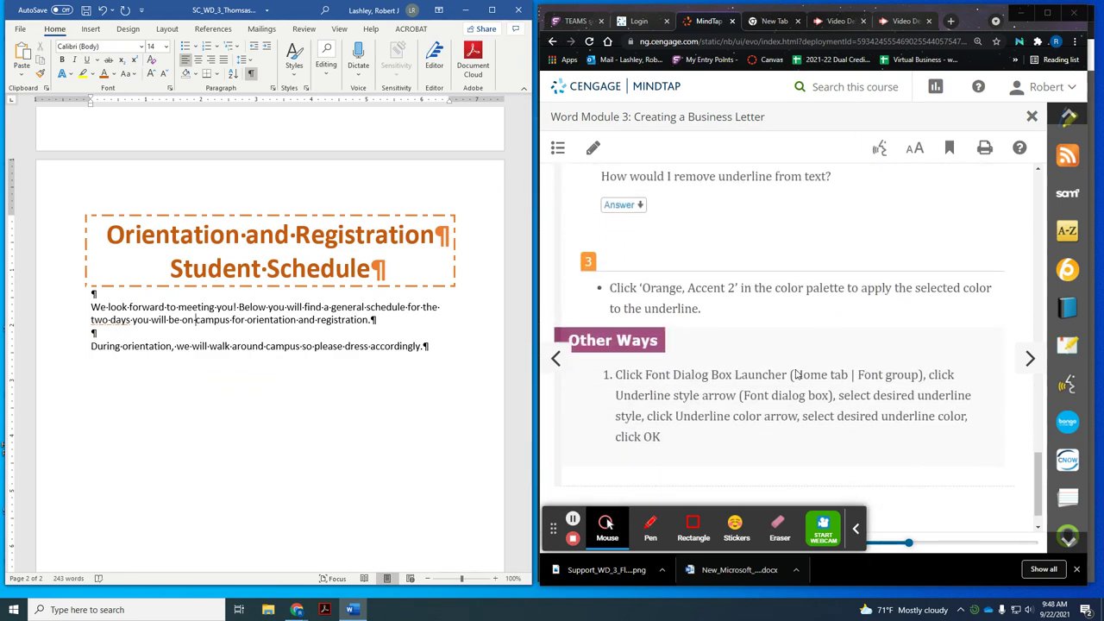
pyautogui.click(1030, 358)
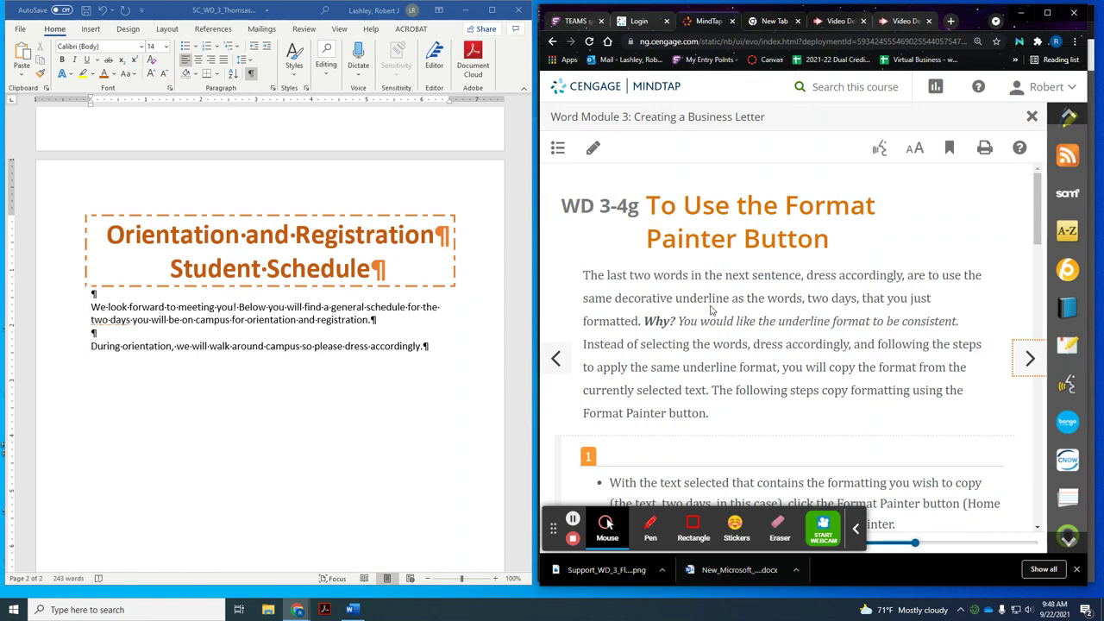
# Pick up the decorative underline formatting from the word "two" in the first body paragraph with the Format Painter
pyautogui.scroll(-3, 712, 310)
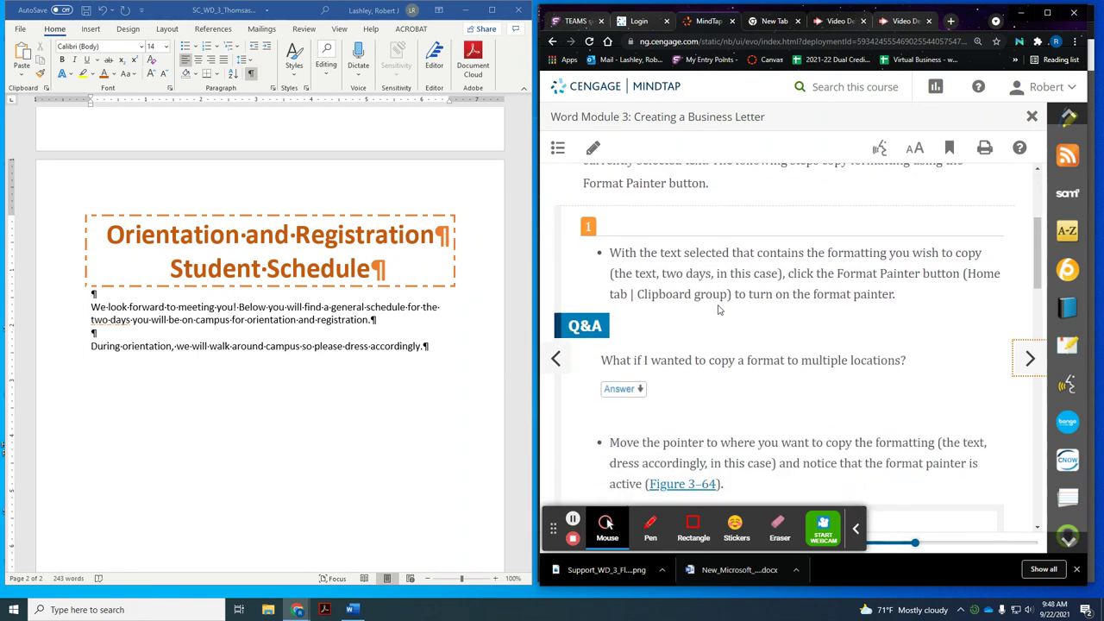
pyautogui.scroll(-1, 718, 310)
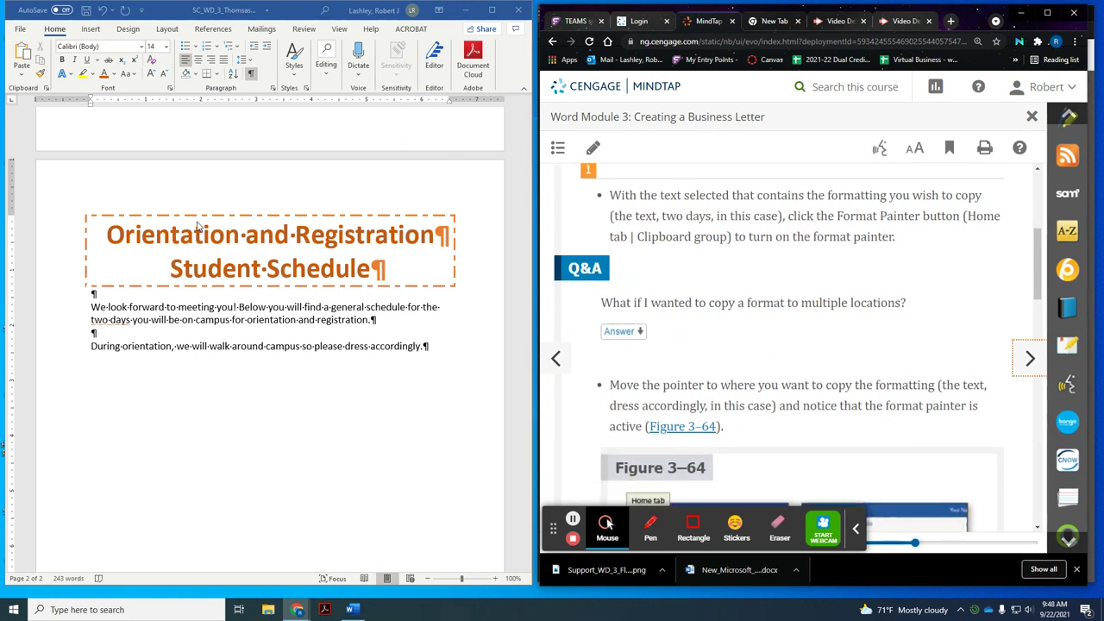
pyautogui.click(92, 320)
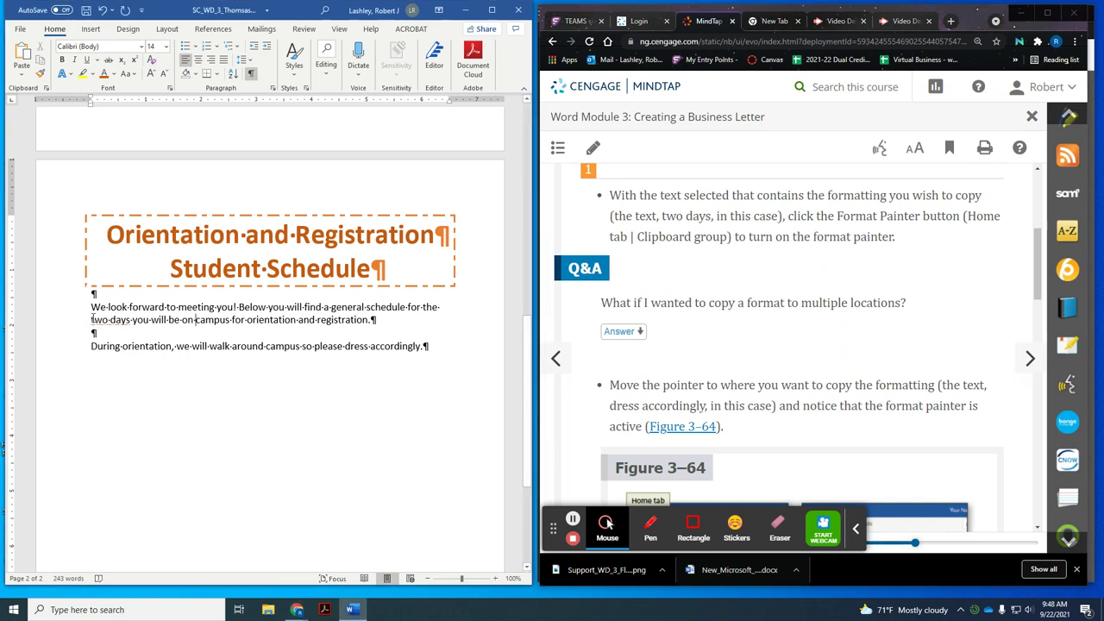
pyautogui.moveTo(92, 320)
pyautogui.mouseDown()
pyautogui.moveTo(95, 334)
pyautogui.moveTo(104, 326)
pyautogui.mouseUp()
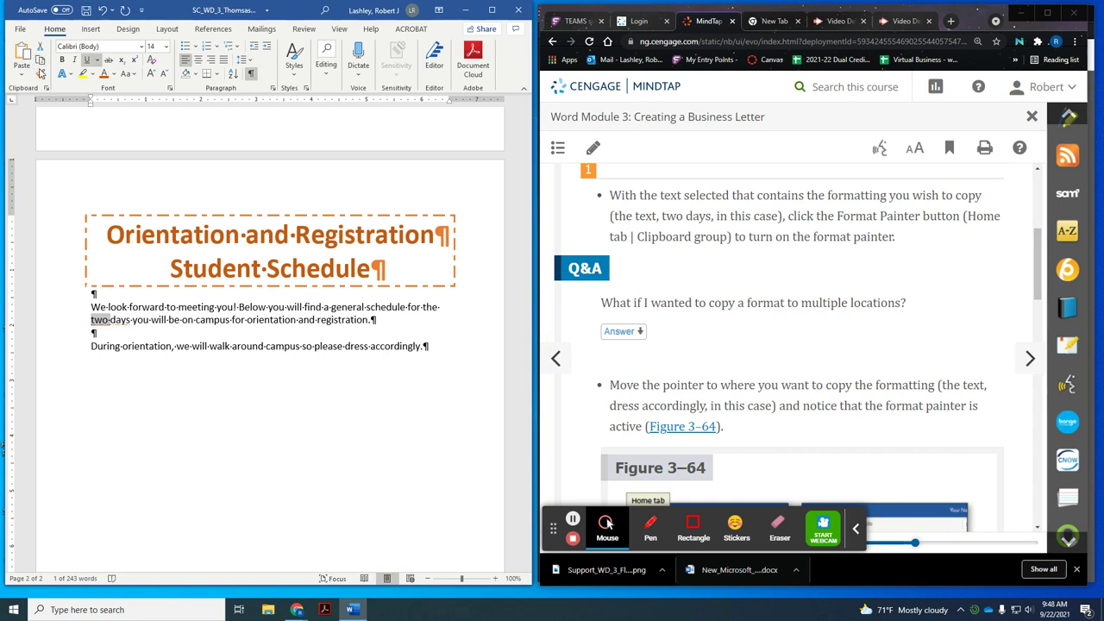
pyautogui.click(41, 75)
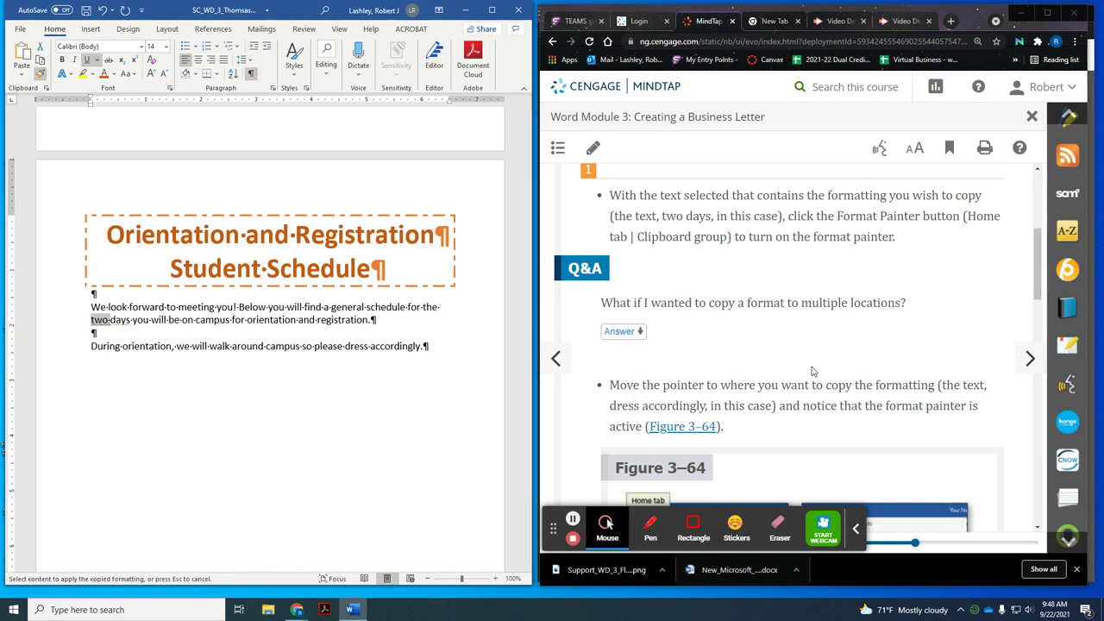
# Apply the copied underline formatting to the words "dress accordingly" in the last sentence, following Figure 3–65
pyautogui.scroll(-3, 810, 371)
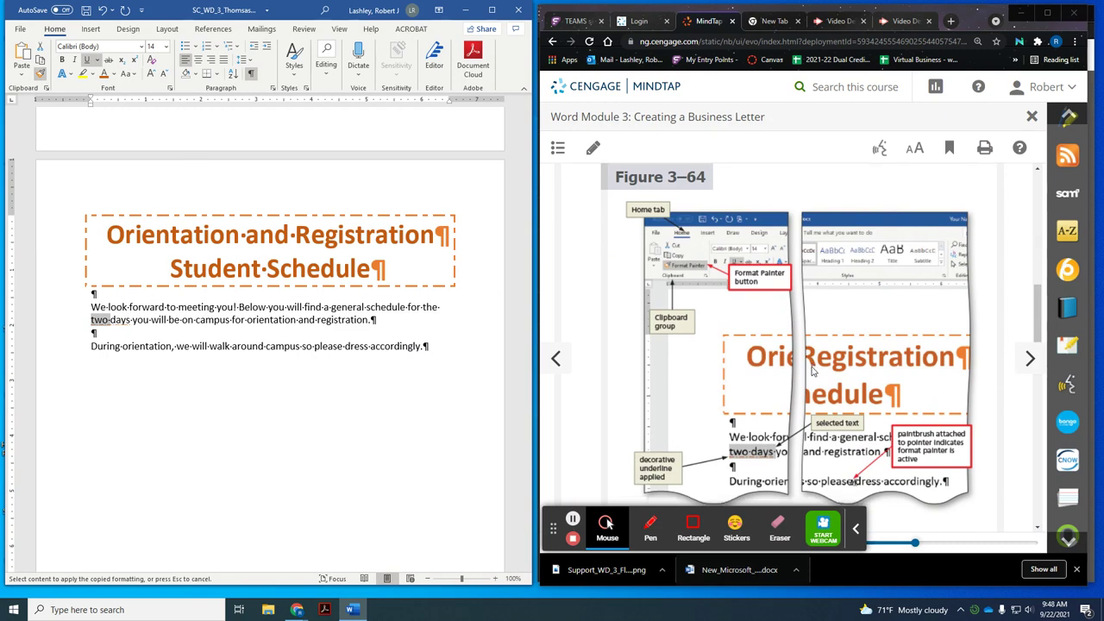
pyautogui.scroll(-3, 811, 370)
pyautogui.scroll(-3, 810, 371)
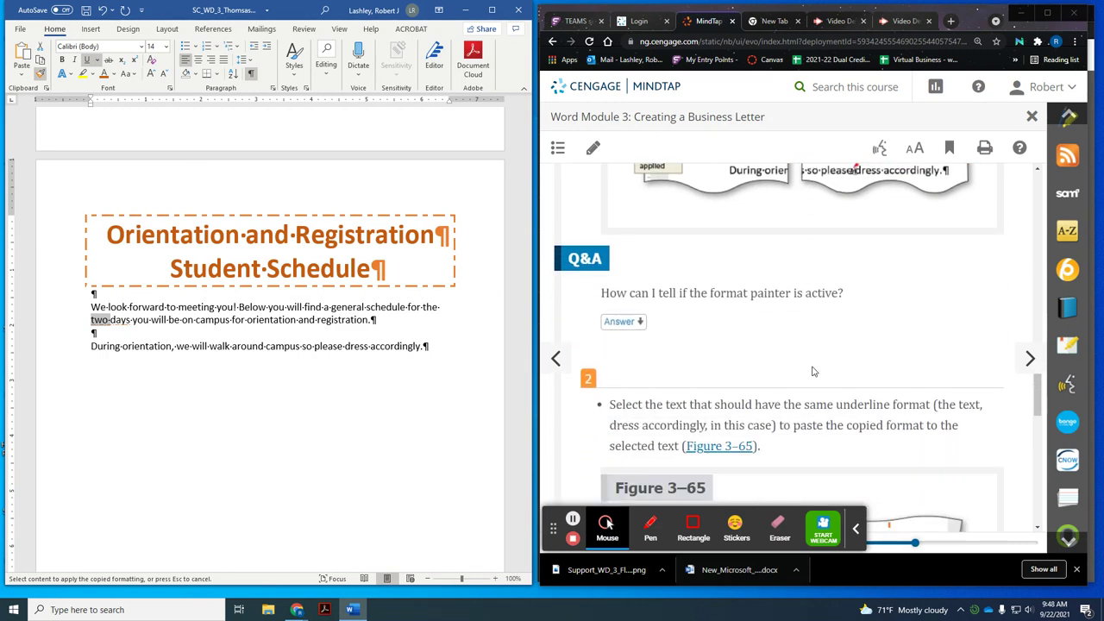
pyautogui.scroll(-3, 810, 371)
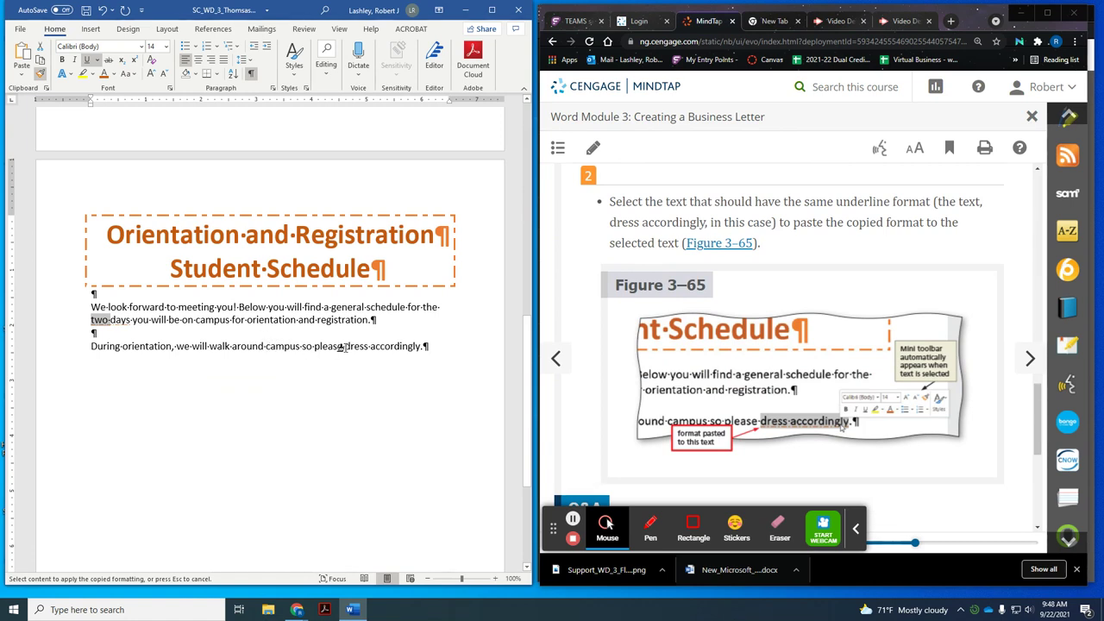
pyautogui.moveTo(342, 346); pyautogui.dragTo(393, 346)
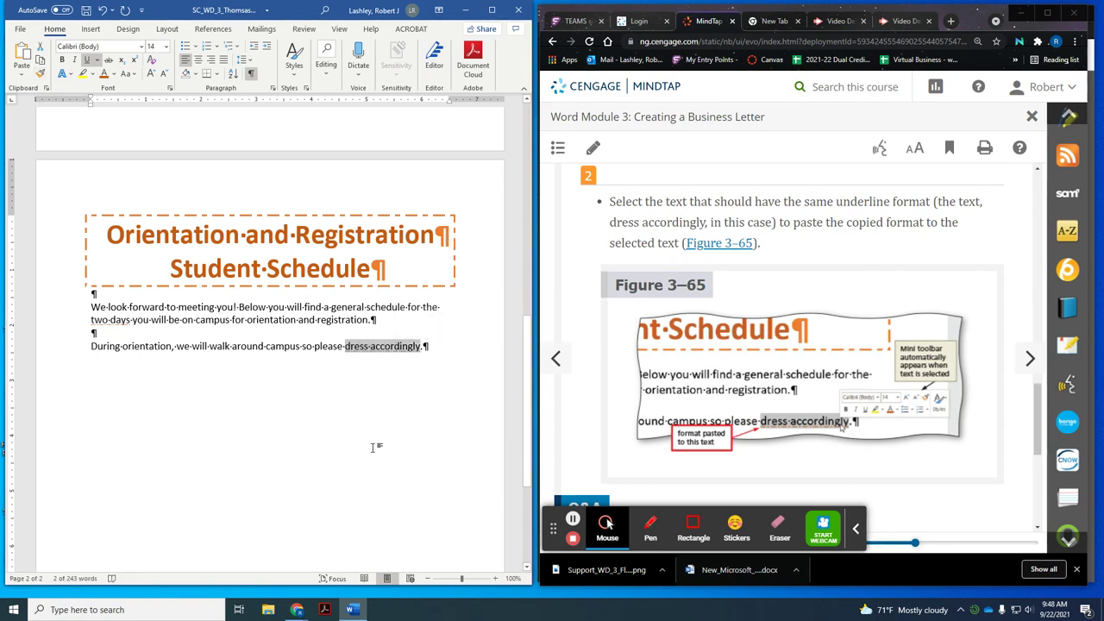
pyautogui.click(366, 366)
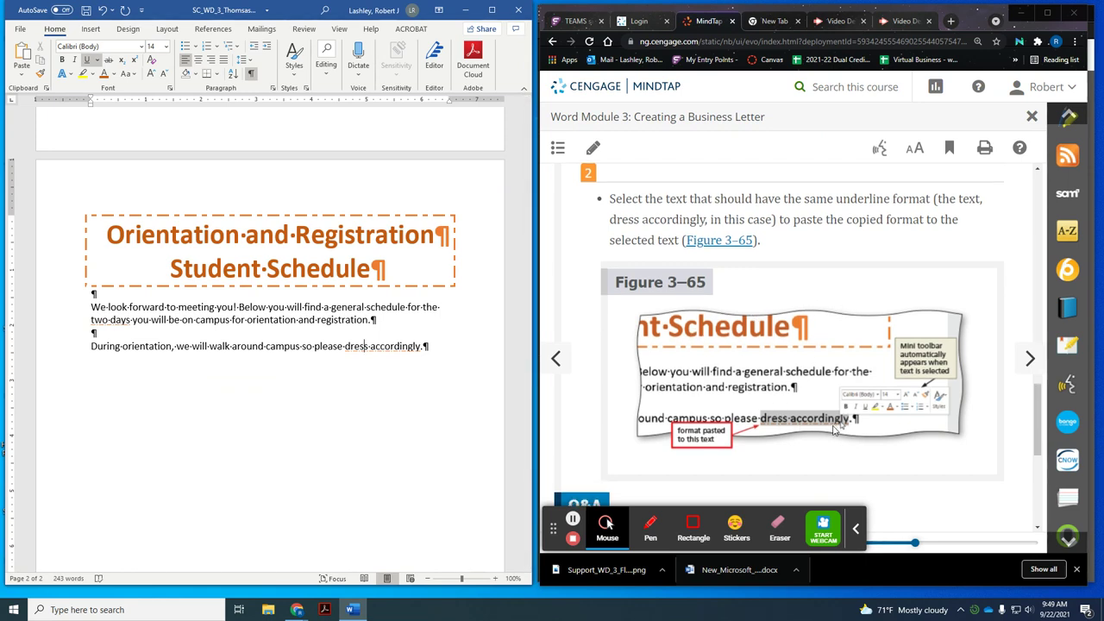
# Add two blank paragraphs below the last line of text and save the letter under the same file name
pyautogui.scroll(-3, 902, 421)
pyautogui.scroll(-2, 906, 418)
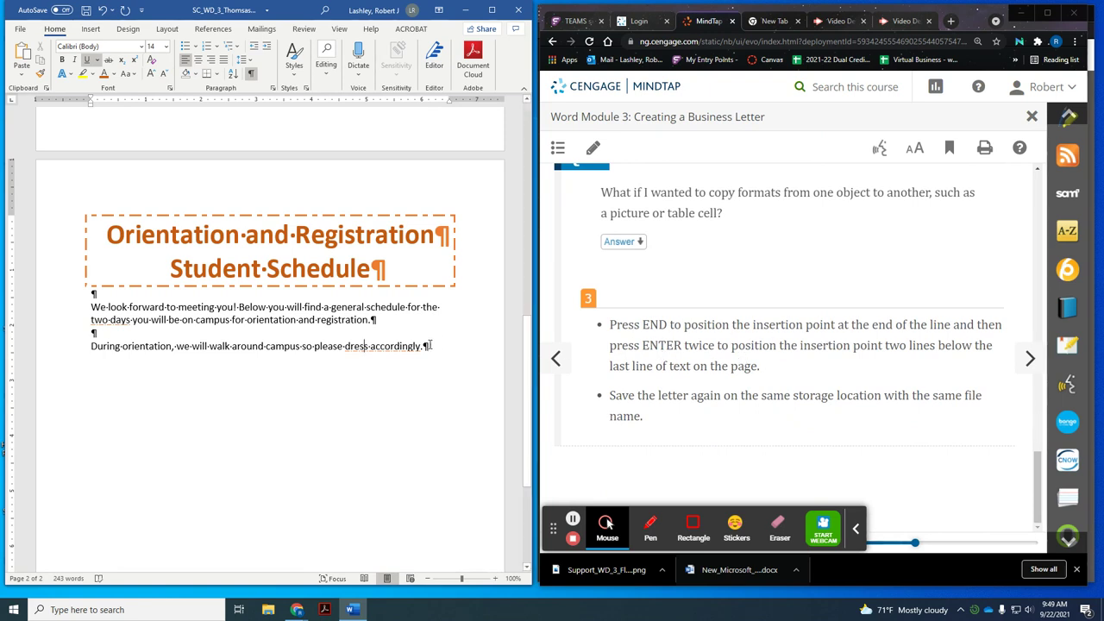
pyautogui.press('End')
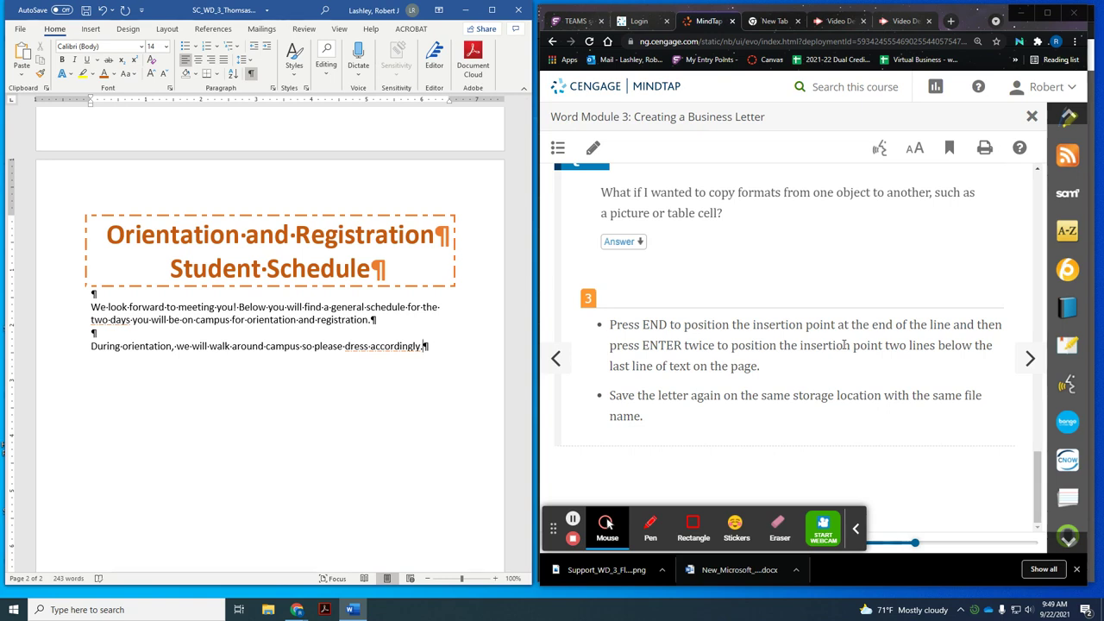
pyautogui.press('Return')
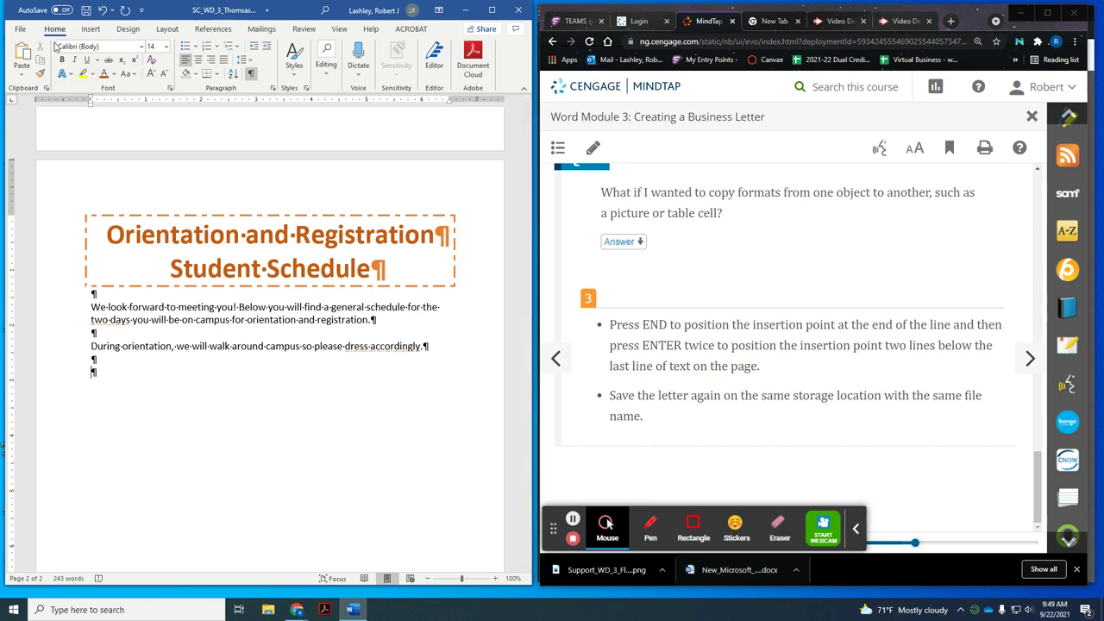
pyautogui.click(85, 9)
# Advance the textbook to section WD 3-4h, SmartArt Graphics, and examine Table 3–4 in the enlarged view
pyautogui.click(1030, 360)
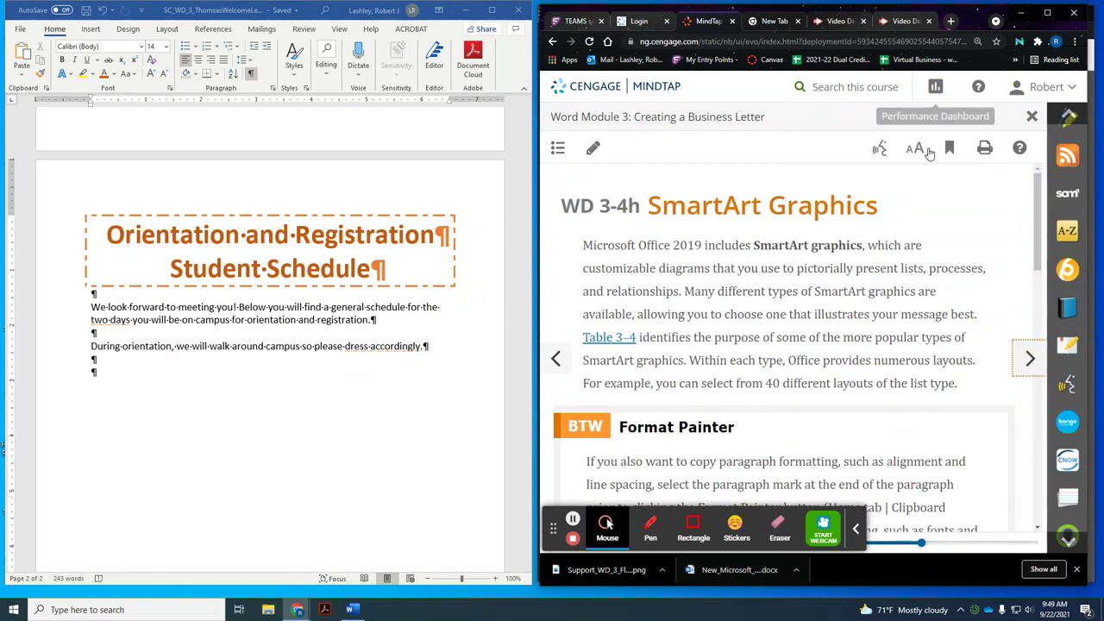
pyautogui.scroll(-2, 846, 332)
pyautogui.scroll(-3, 846, 332)
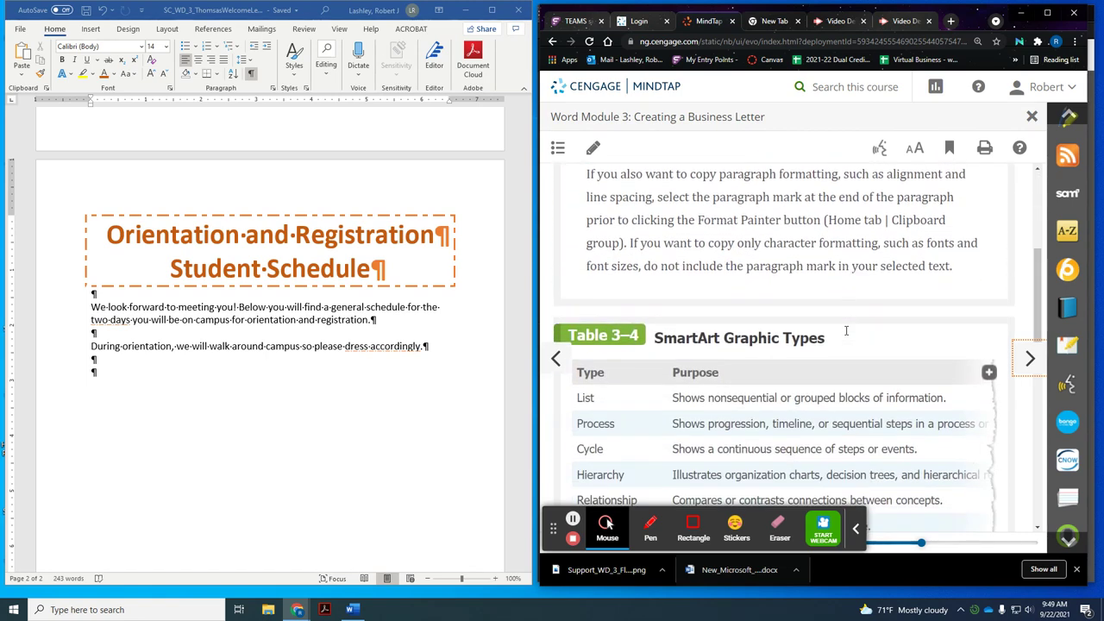
pyautogui.scroll(-1, 846, 332)
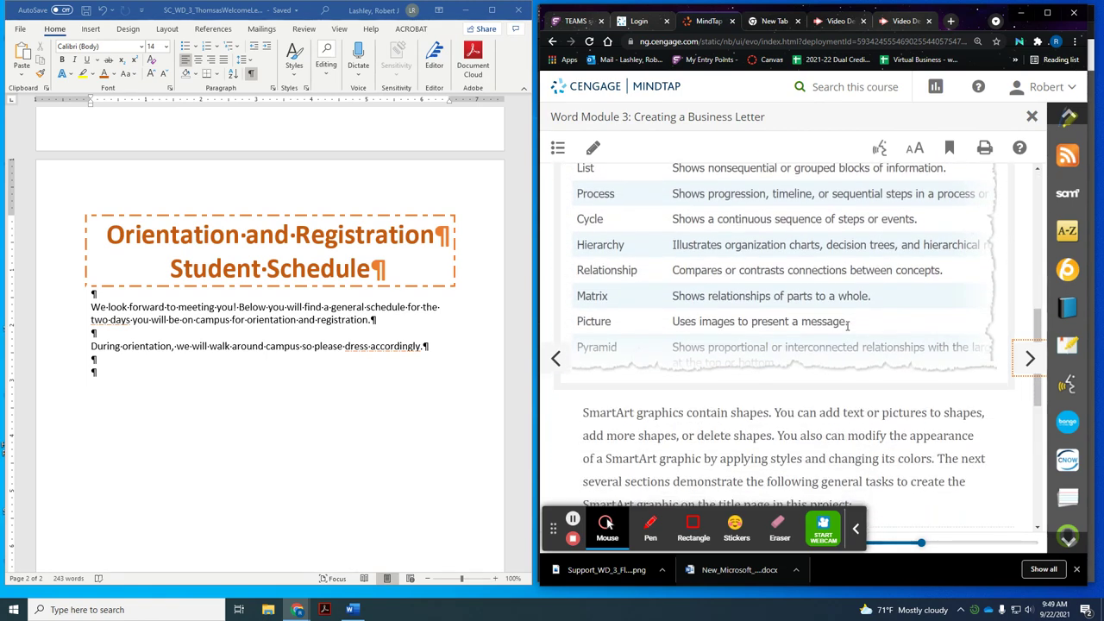
pyautogui.scroll(1, 932, 319)
pyautogui.click(989, 201)
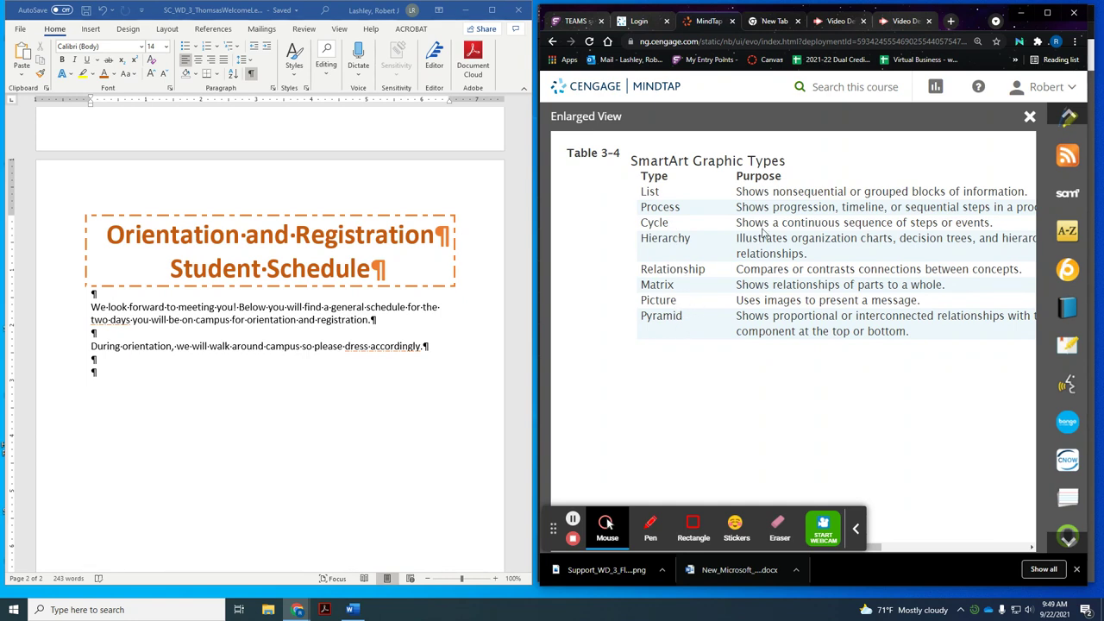
pyautogui.click(1028, 117)
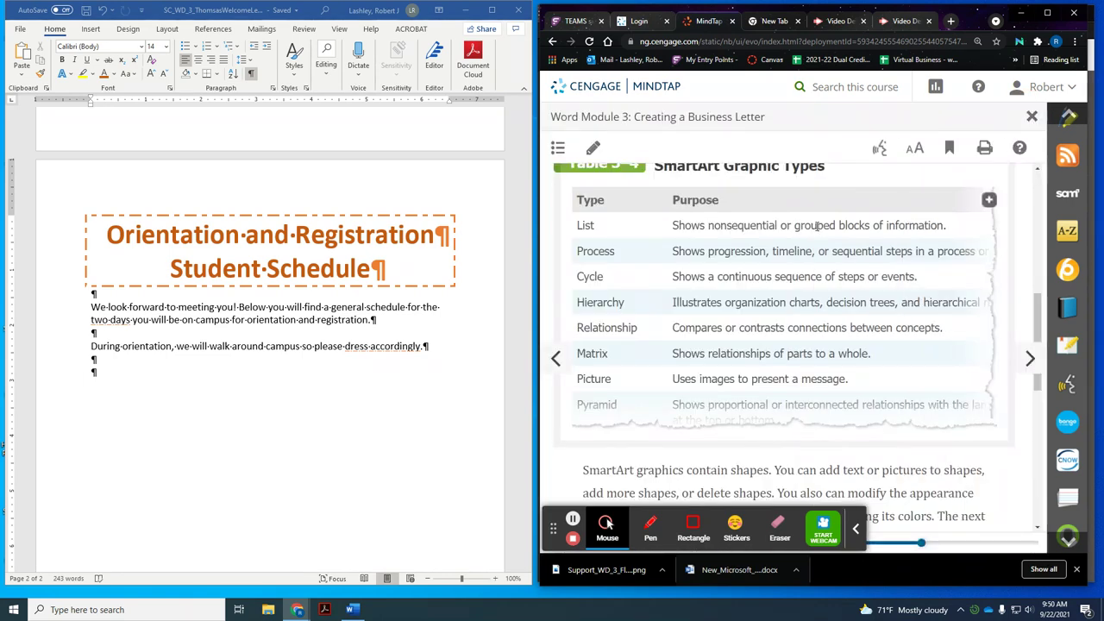
# Read through the textbook's numbered list of general tasks for creating the SmartArt graphic
pyautogui.scroll(-1, 762, 269)
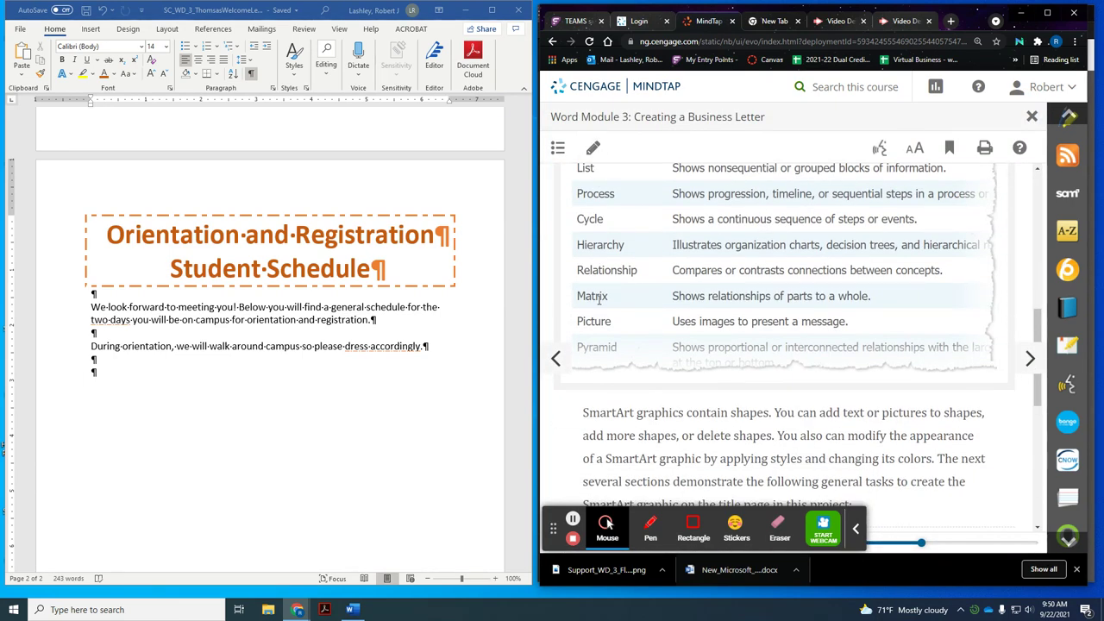
pyautogui.scroll(-5, 669, 302)
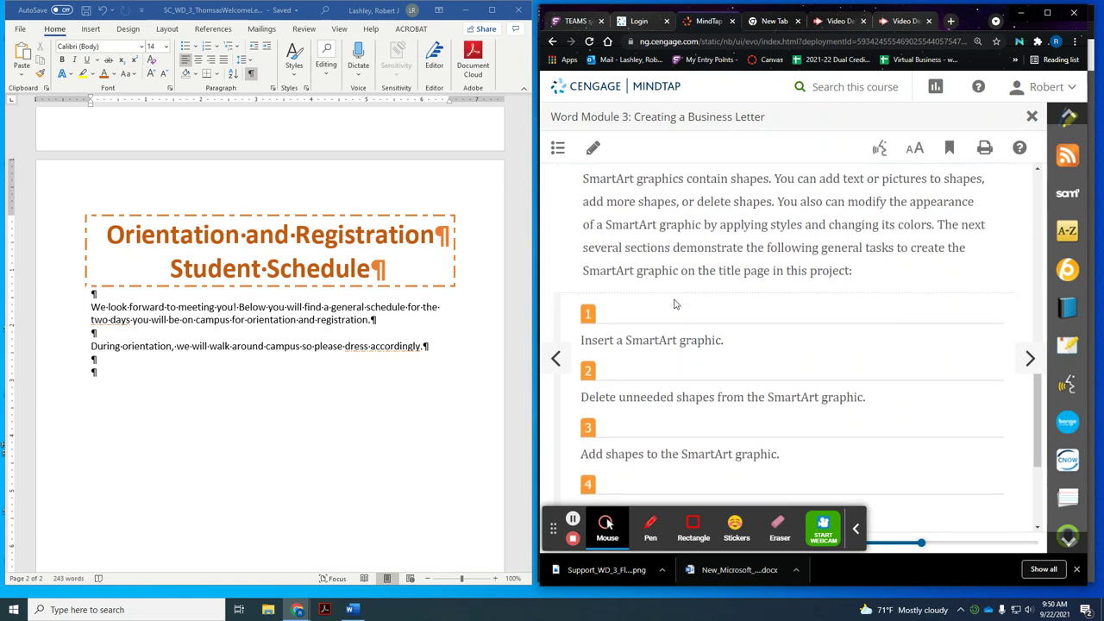
pyautogui.scroll(-1, 675, 304)
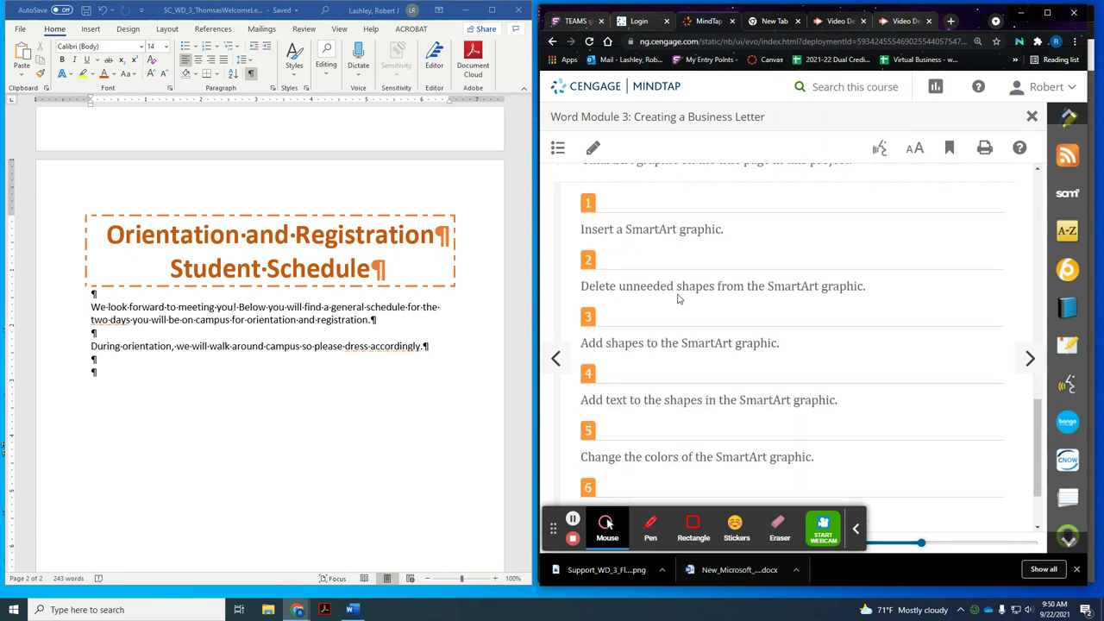
pyautogui.scroll(-1, 678, 298)
pyautogui.scroll(1, 673, 299)
pyautogui.scroll(-1, 734, 359)
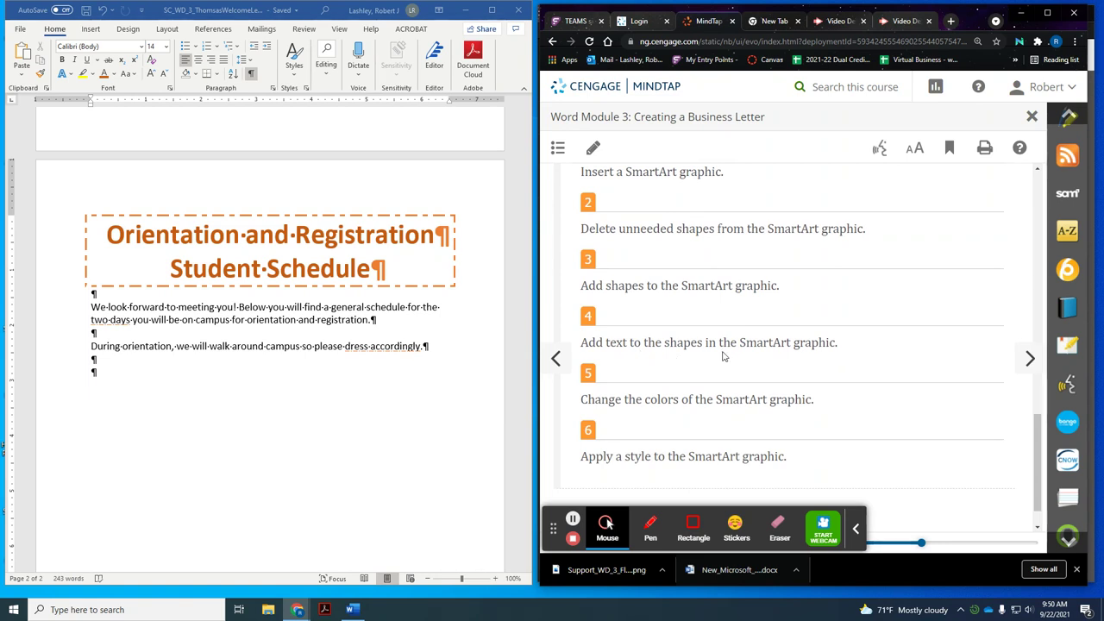
pyautogui.scroll(-1, 724, 357)
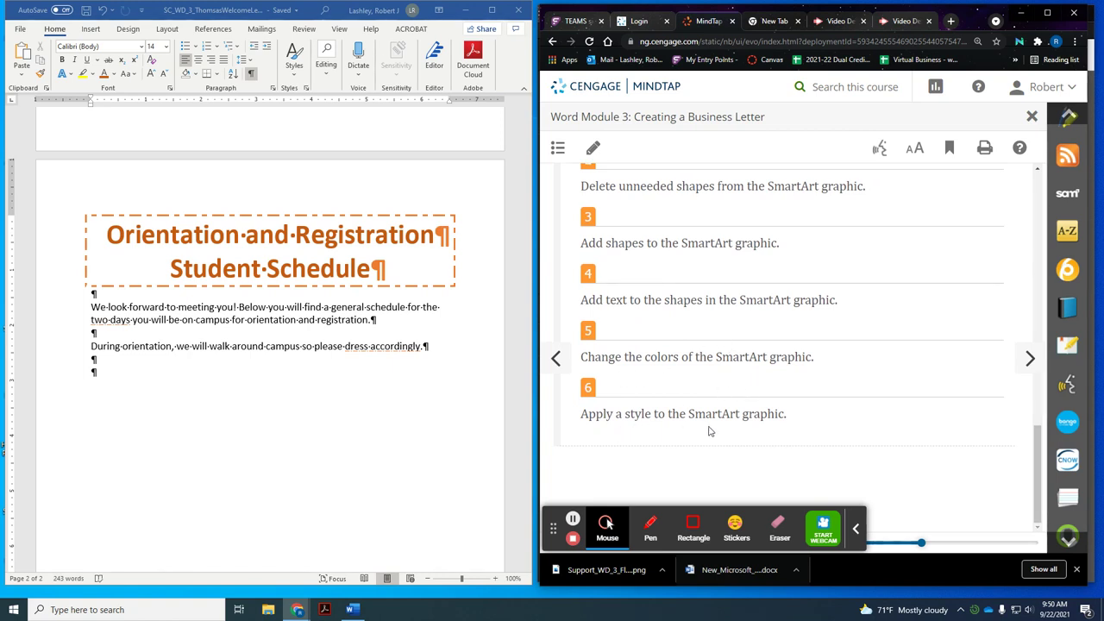
# Advance the textbook to section WD 3-4i, To Insert a SmartArt Graphic, and center the last blank paragraph of the letter
pyautogui.click(1029, 357)
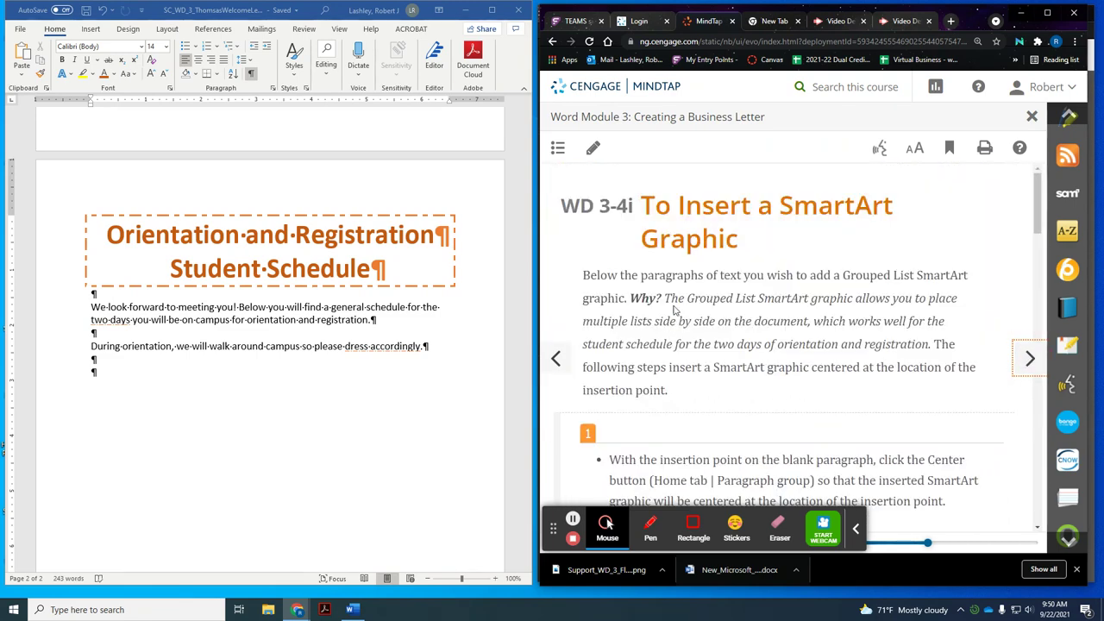
pyautogui.scroll(-3, 699, 272)
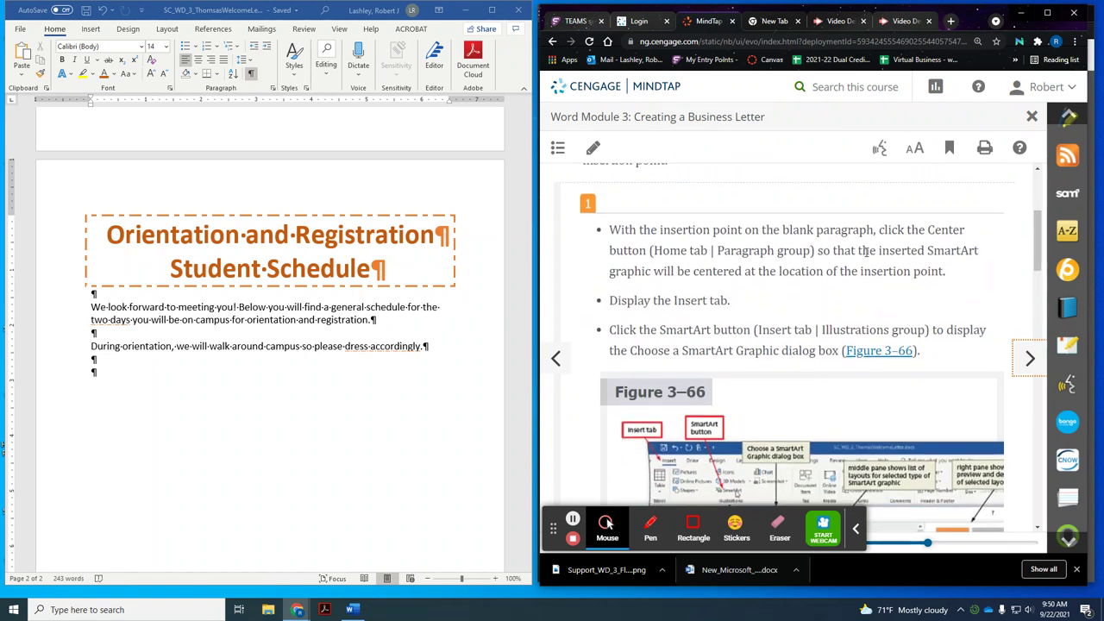
pyautogui.click(199, 62)
pyautogui.click(198, 61)
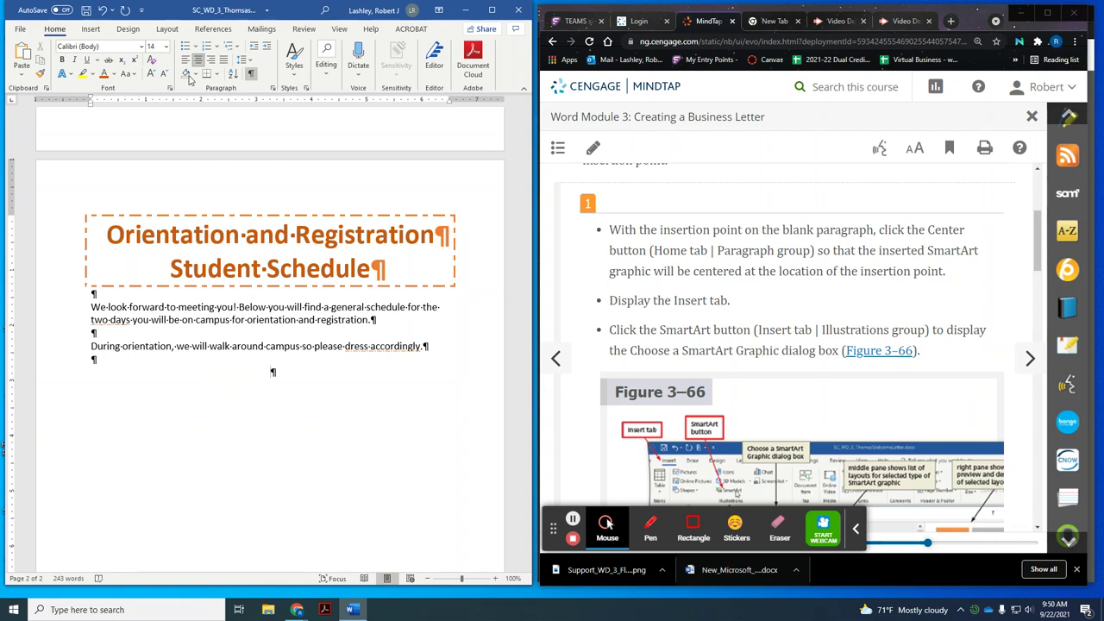
# Start inserting a SmartArt graphic by opening the Choose a SmartArt Graphic dialog box
pyautogui.click(88, 30)
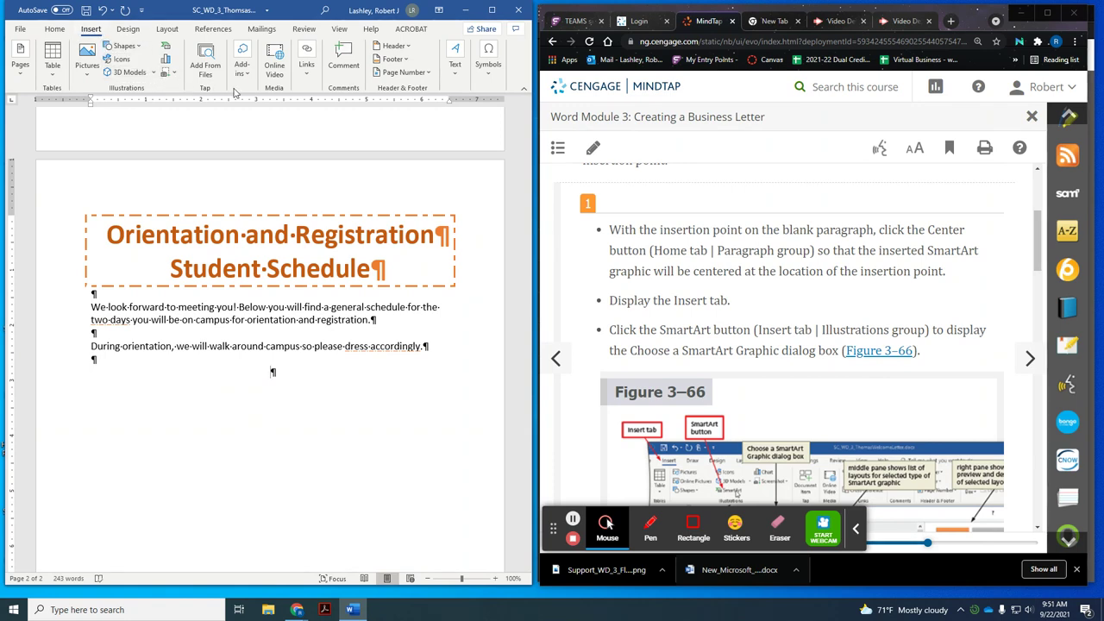
pyautogui.click(455, 82)
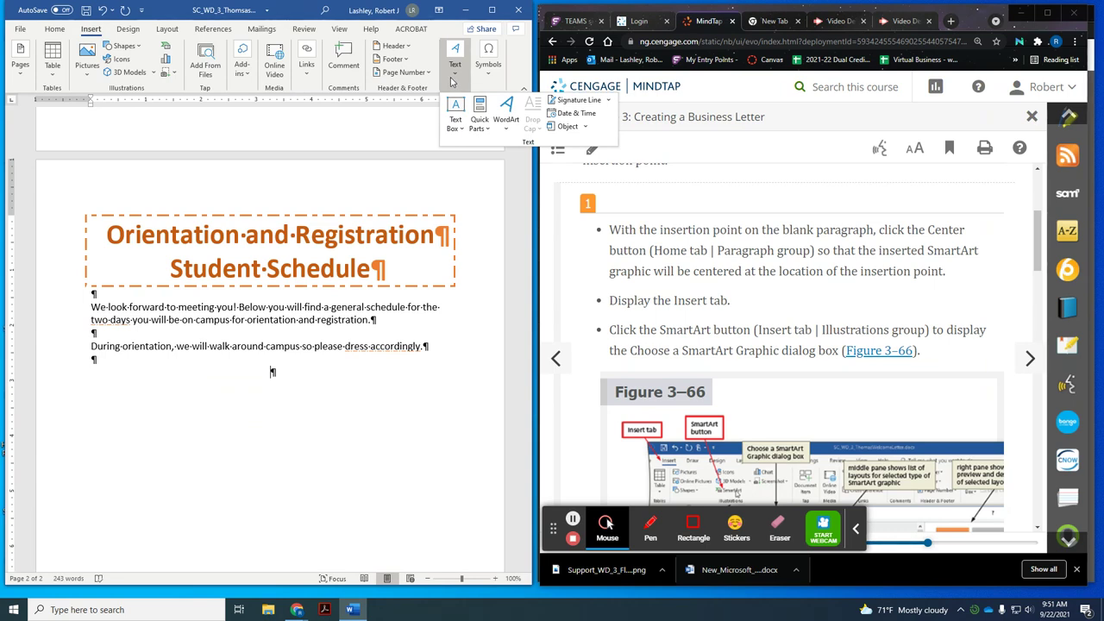
pyautogui.click(492, 10)
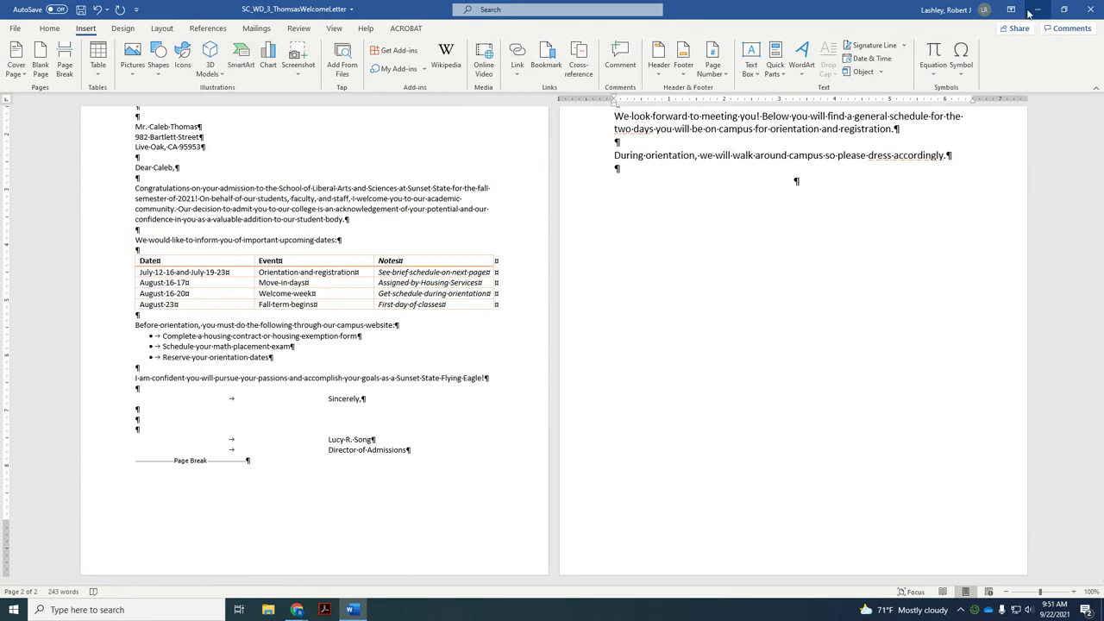
pyautogui.click(1064, 10)
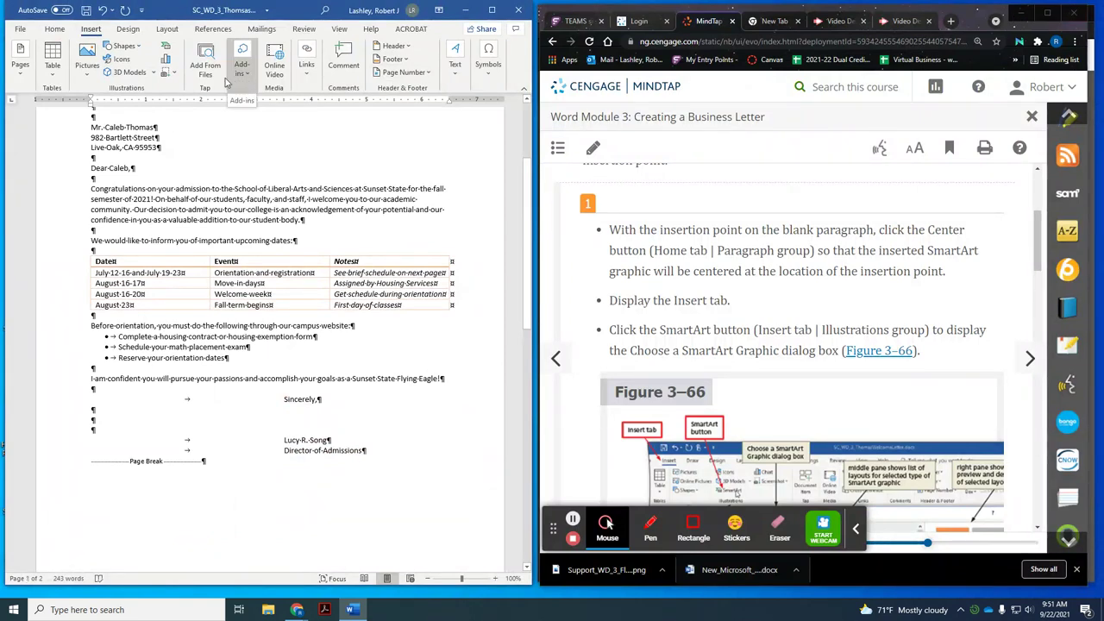
pyautogui.click(167, 47)
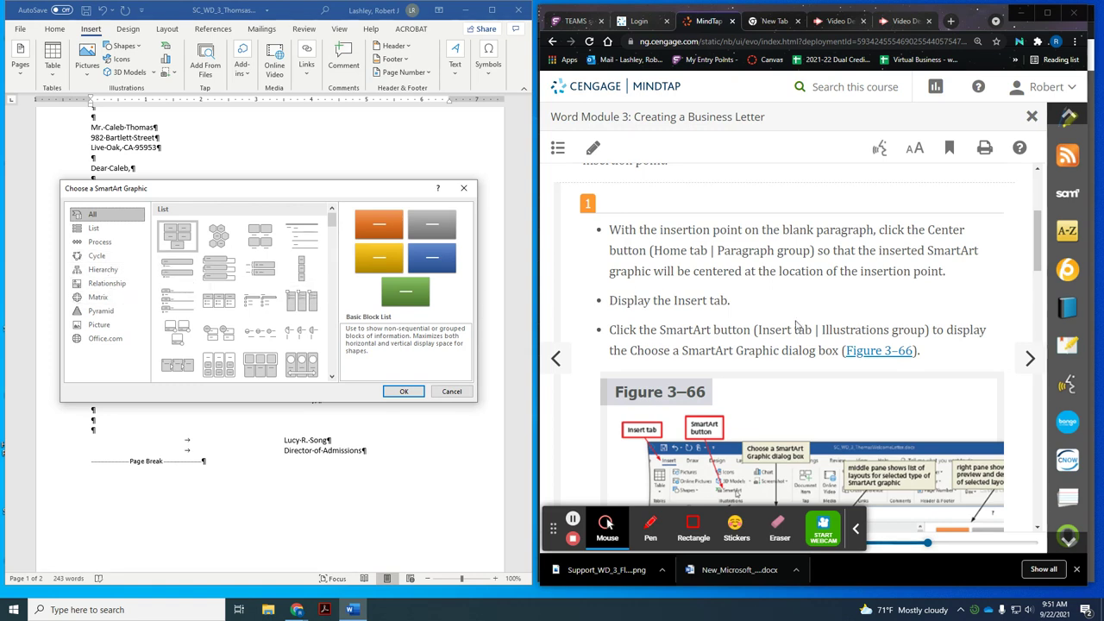
# Insert the Grouped List layout from the List category at the centered paragraph, following textbook steps 2 and 3
pyautogui.scroll(-5, 865, 325)
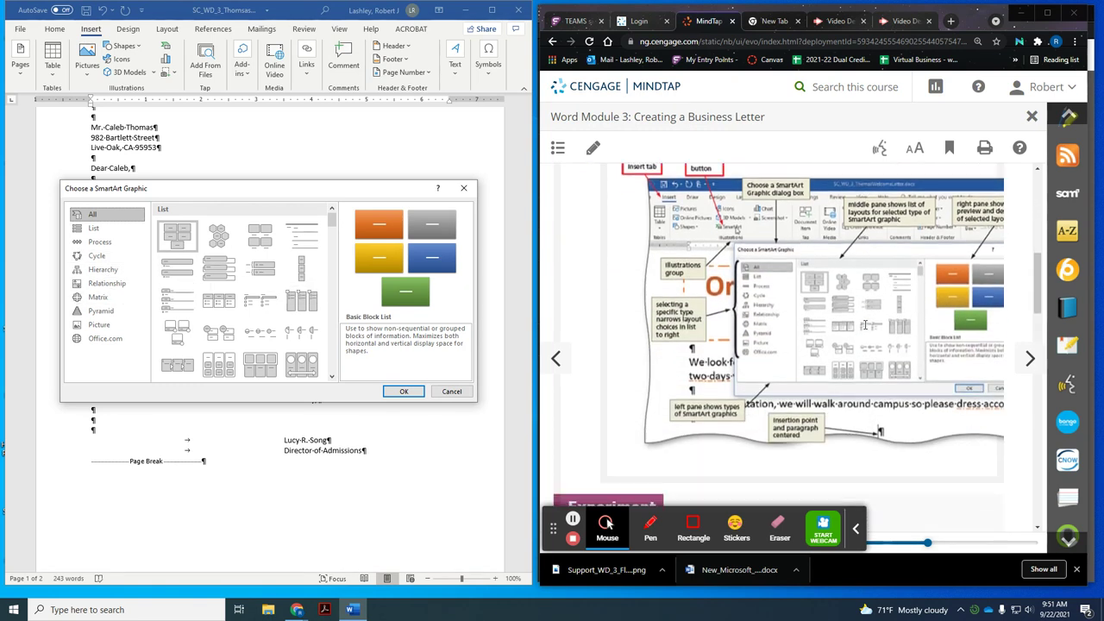
pyautogui.scroll(-5, 865, 324)
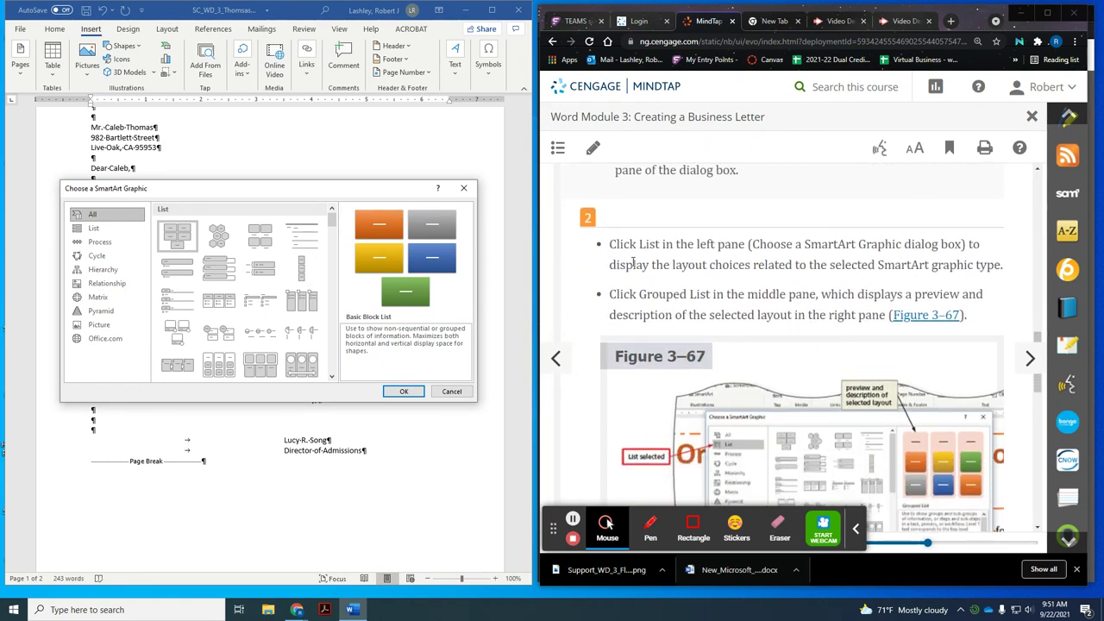
pyautogui.click(88, 228)
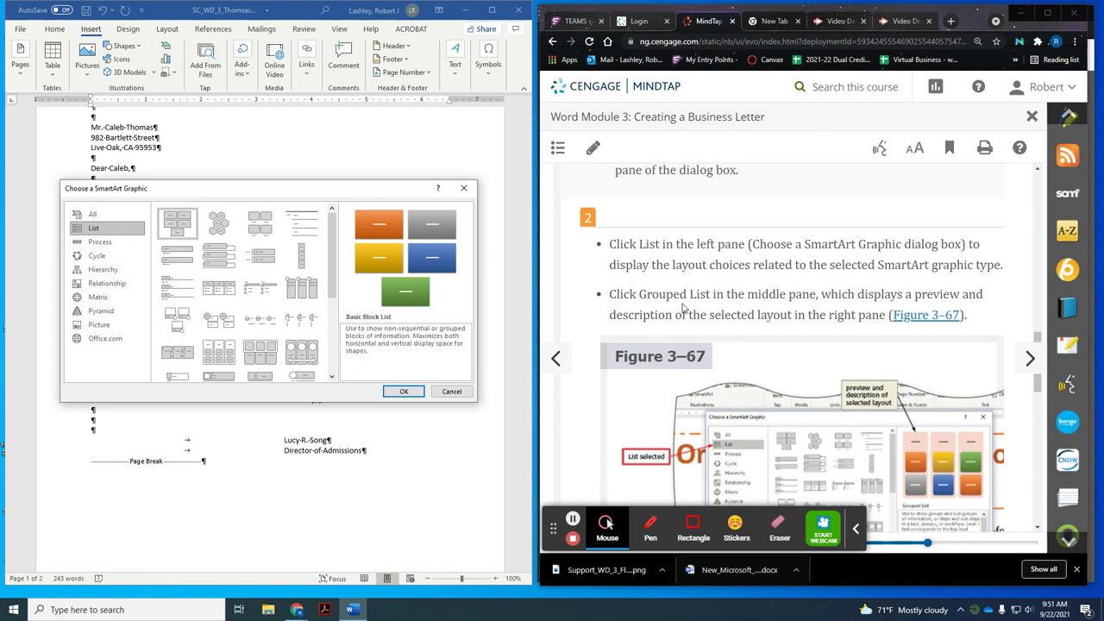
pyautogui.scroll(-1, 680, 307)
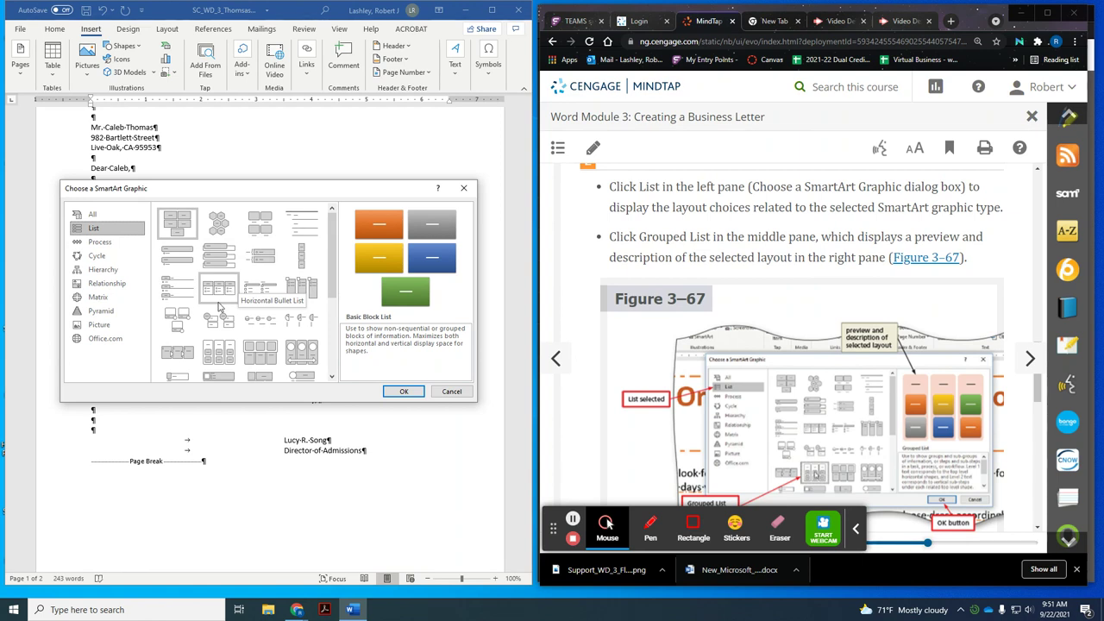
pyautogui.click(218, 349)
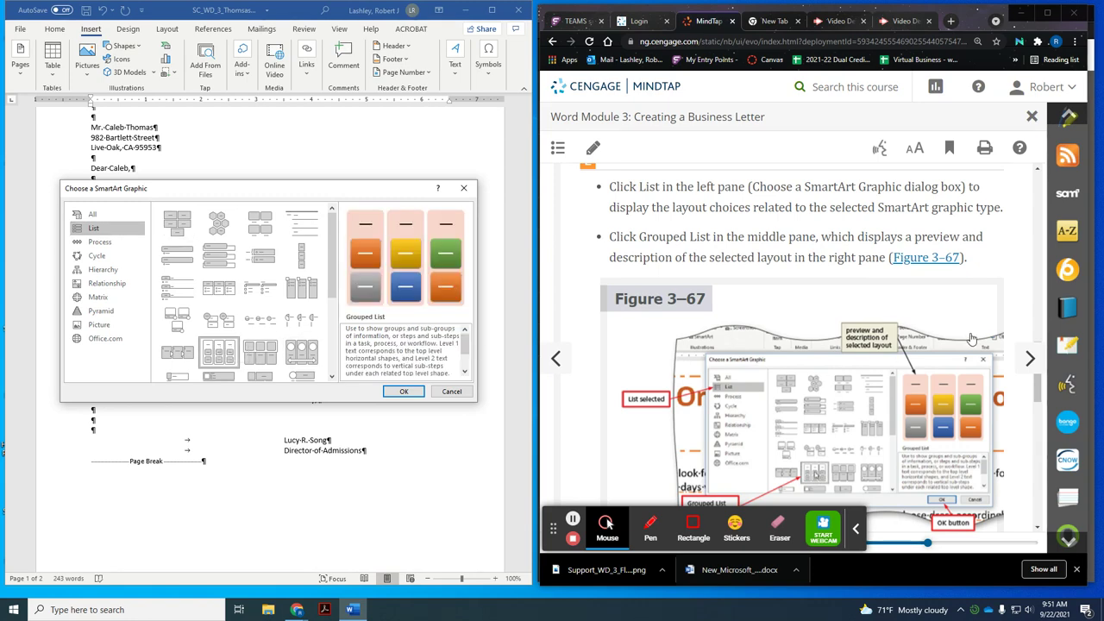
pyautogui.scroll(-3, 966, 336)
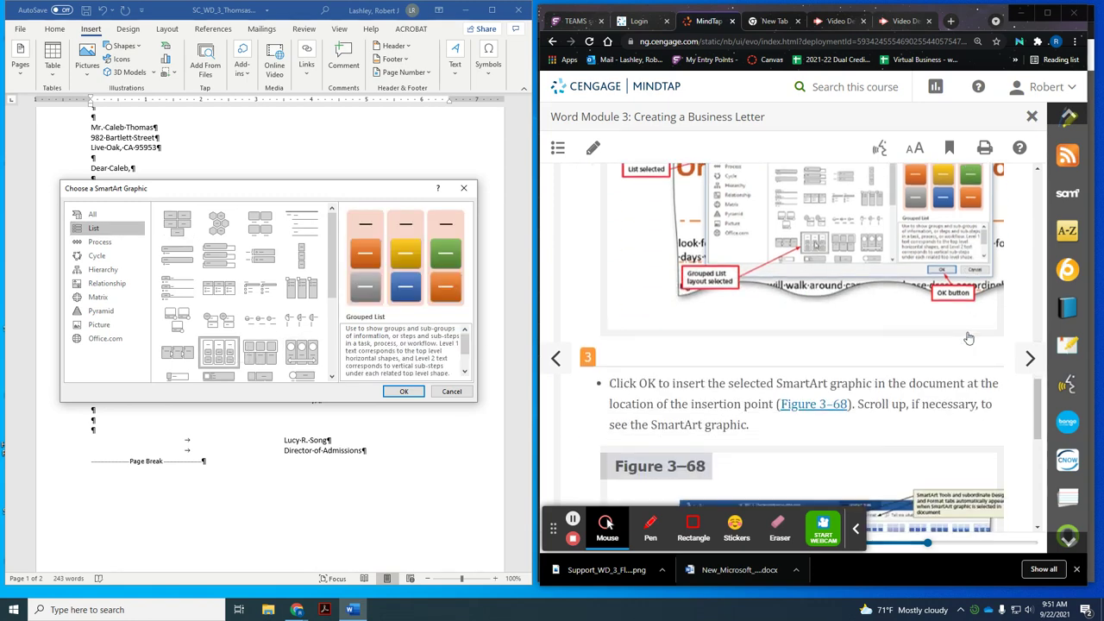
pyautogui.click(401, 393)
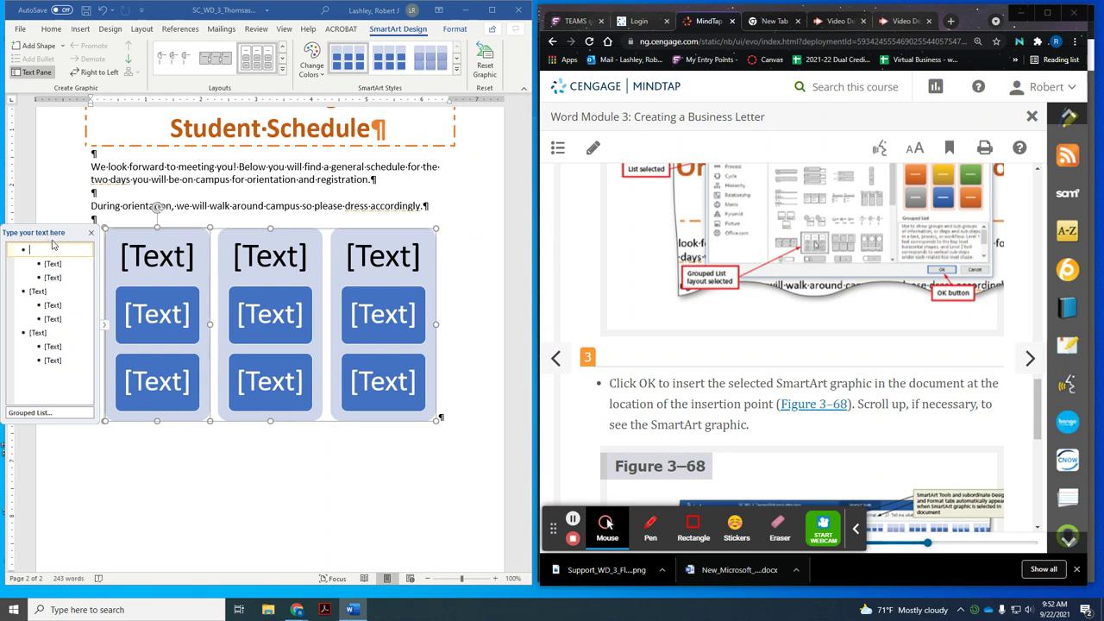
# Review Figure 3–68, advance the textbook to section WD 3-4j, To Delete Shapes from a SmartArt Graphic, and read its first step
pyautogui.scroll(-3, 764, 321)
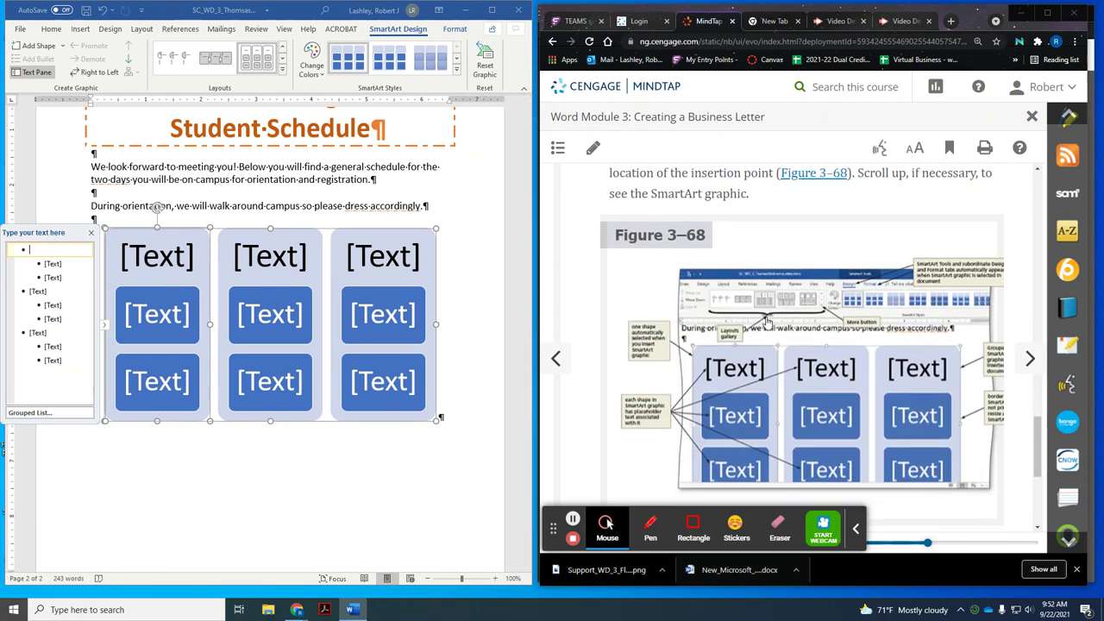
pyautogui.scroll(-5, 771, 319)
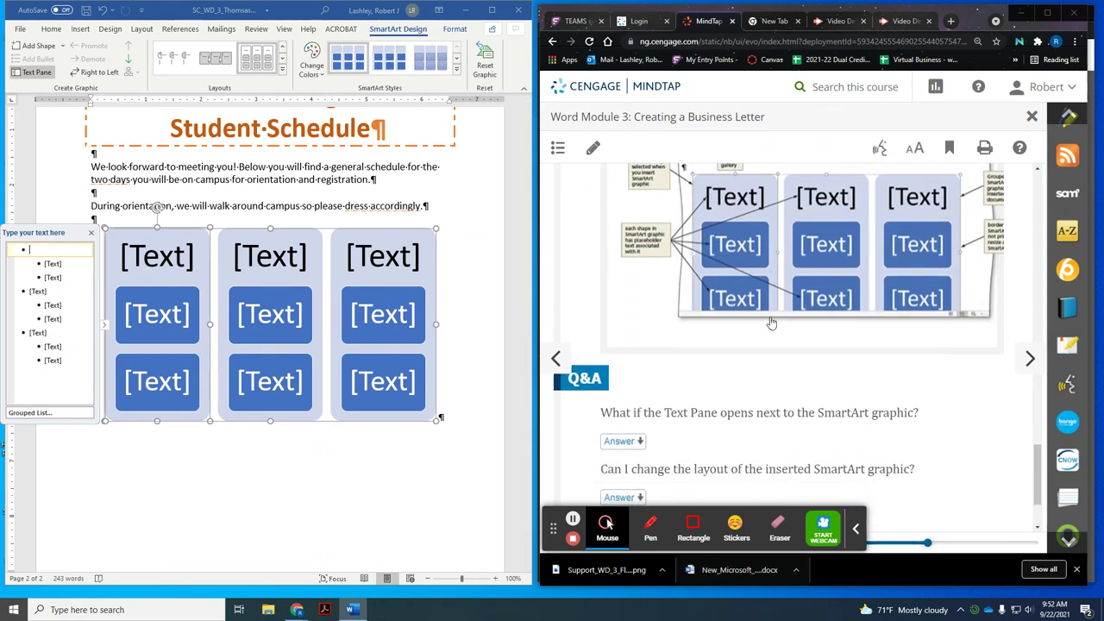
pyautogui.click(1024, 359)
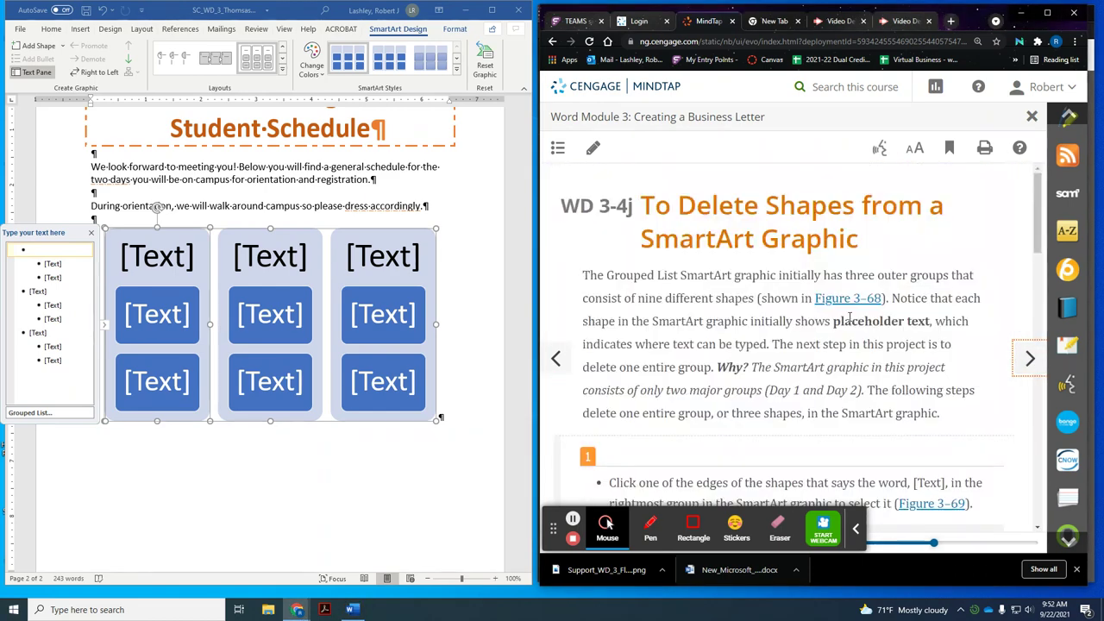
pyautogui.scroll(-1, 824, 250)
pyautogui.scroll(-5, 824, 250)
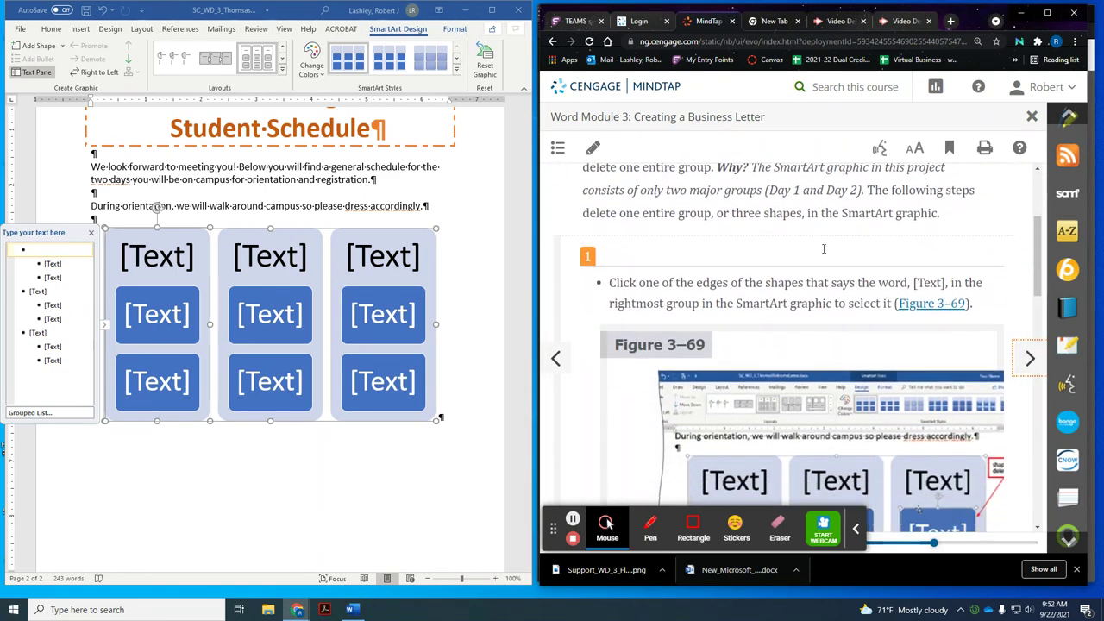
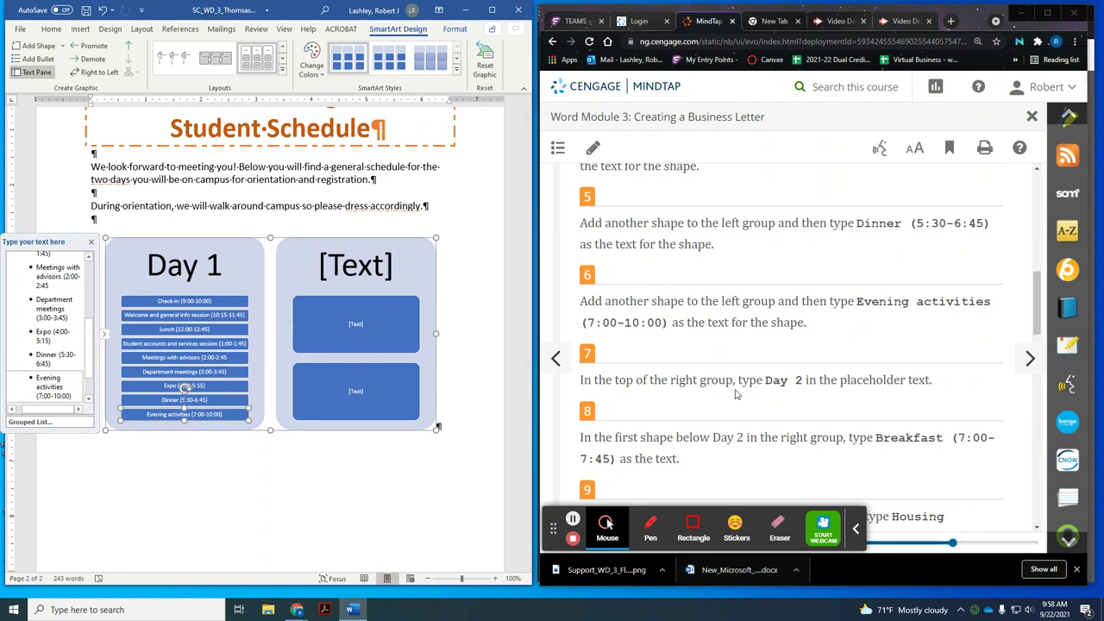
# Enter Day 2 as the heading text of the SmartArt graphic's second group
pyautogui.click(375, 274)
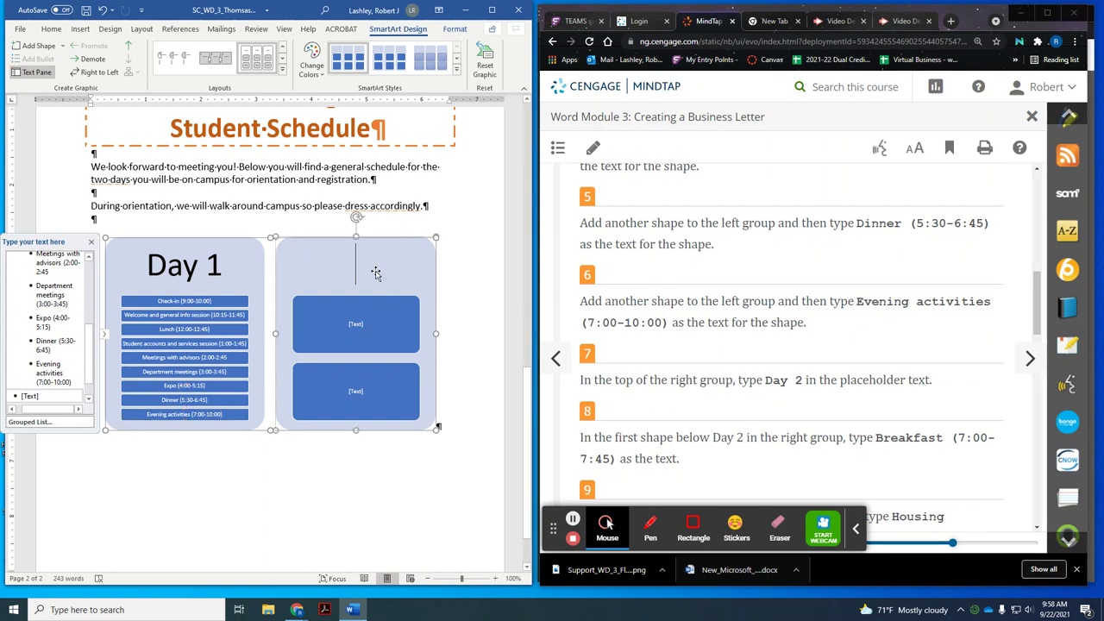
pyautogui.write('Day 2')
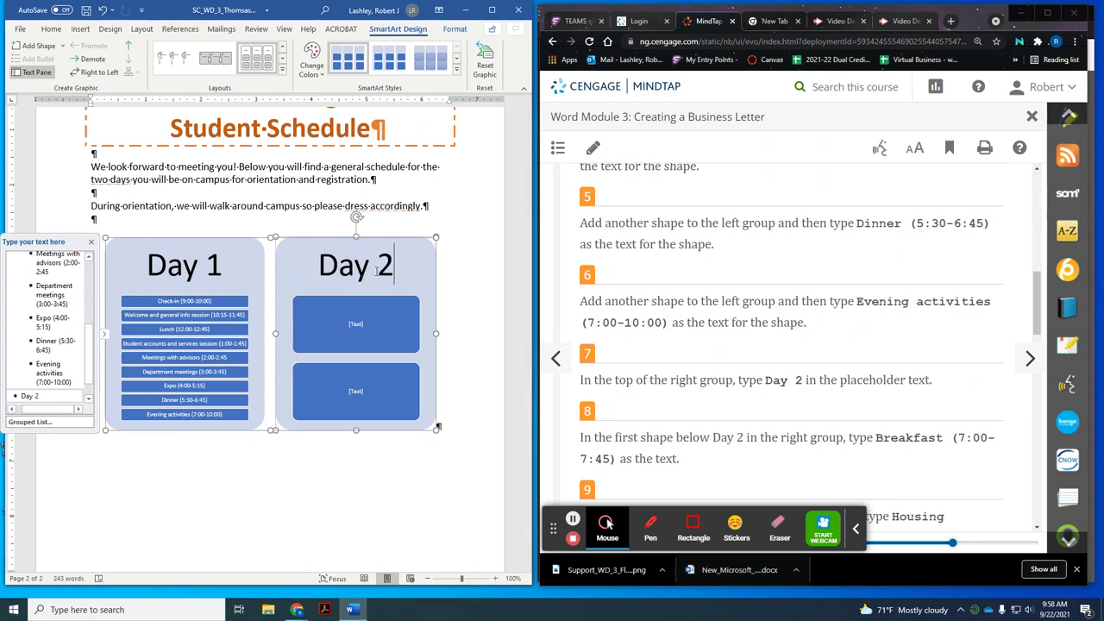
# Read the textbook's remaining instructions for the Day 2 shapes, steps 8 through 16, and examine Figure 3–75
pyautogui.scroll(-2, 787, 321)
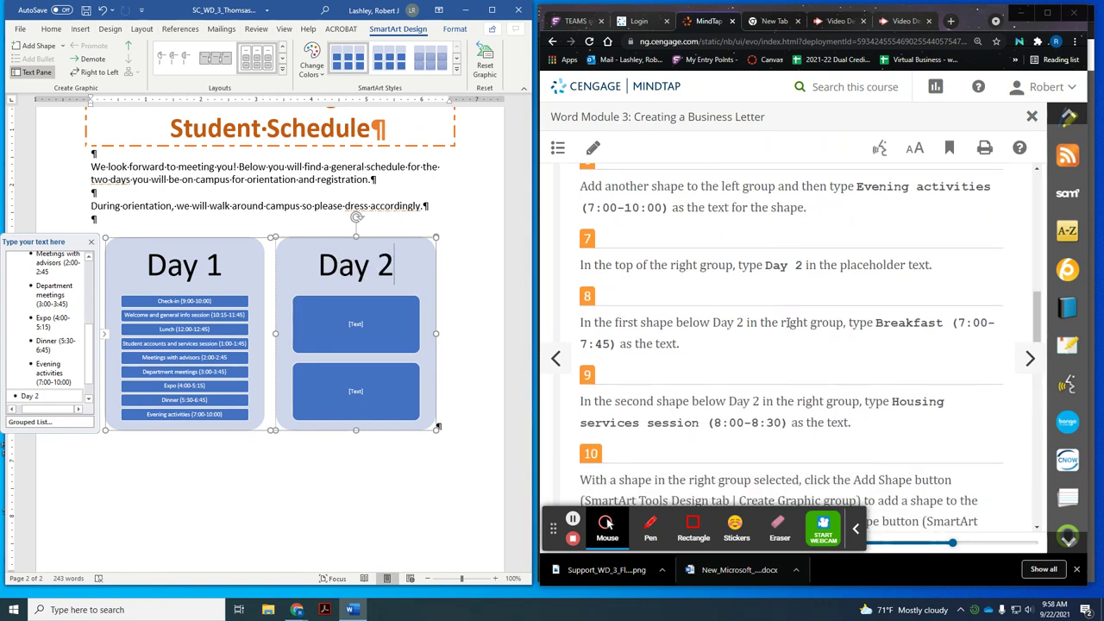
pyautogui.scroll(-3, 787, 321)
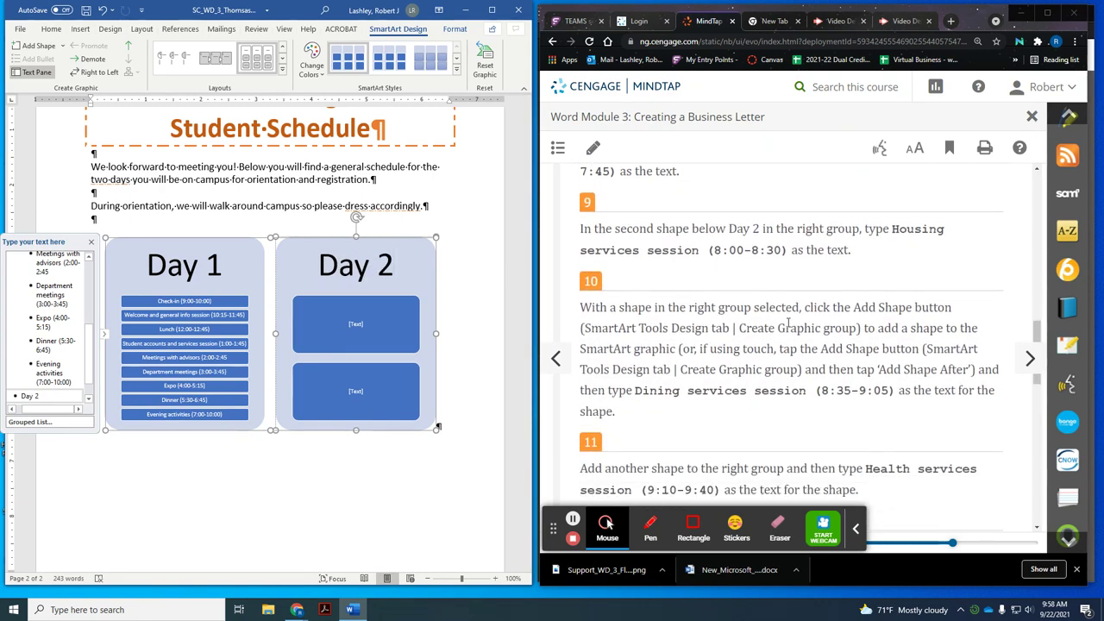
pyautogui.scroll(-8, 787, 321)
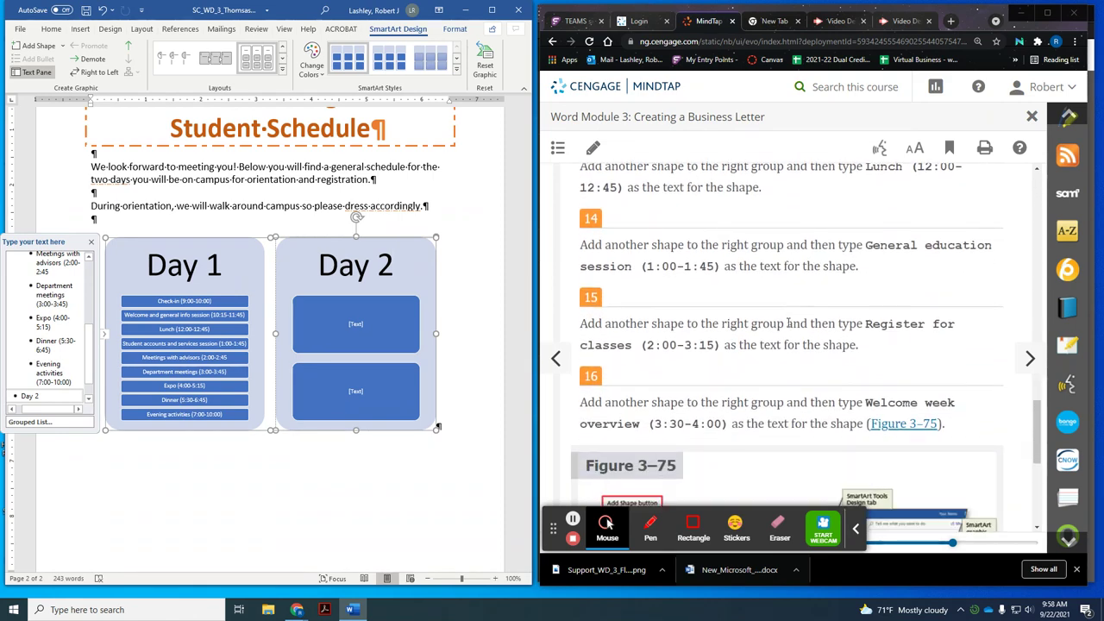
pyautogui.scroll(-4, 787, 322)
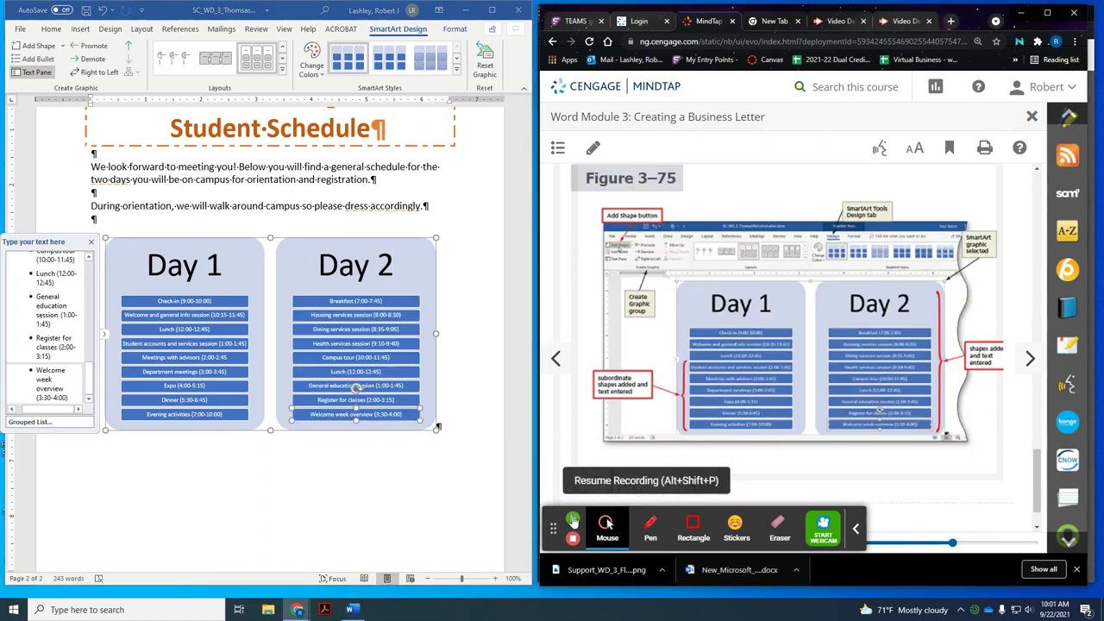
pyautogui.scroll(1, 718, 388)
pyautogui.scroll(-2, 741, 379)
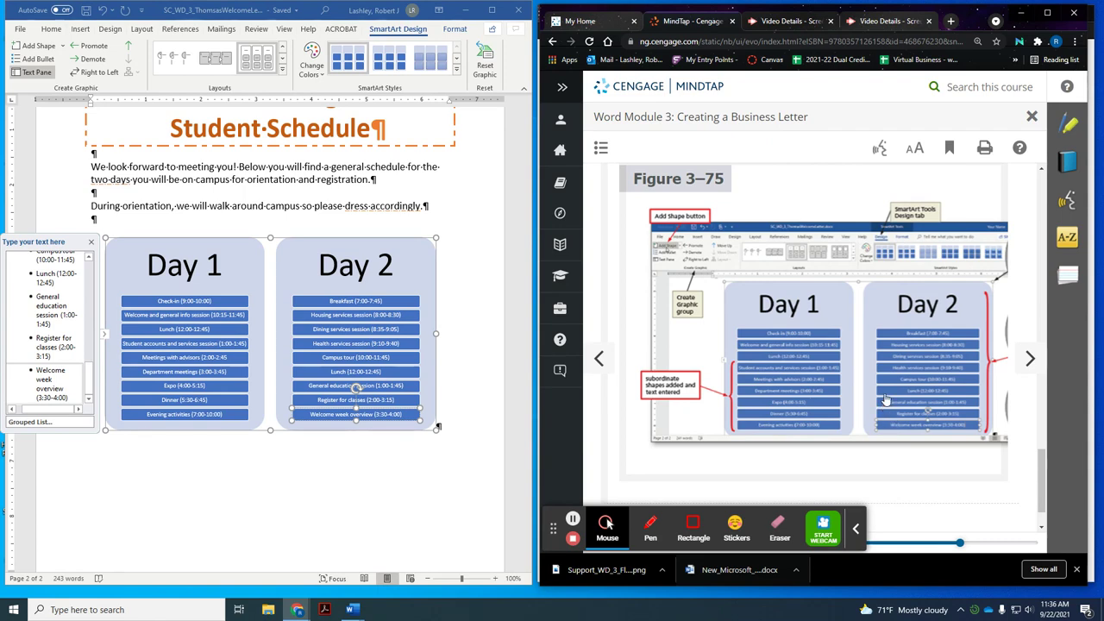
pyautogui.scroll(-1, 885, 399)
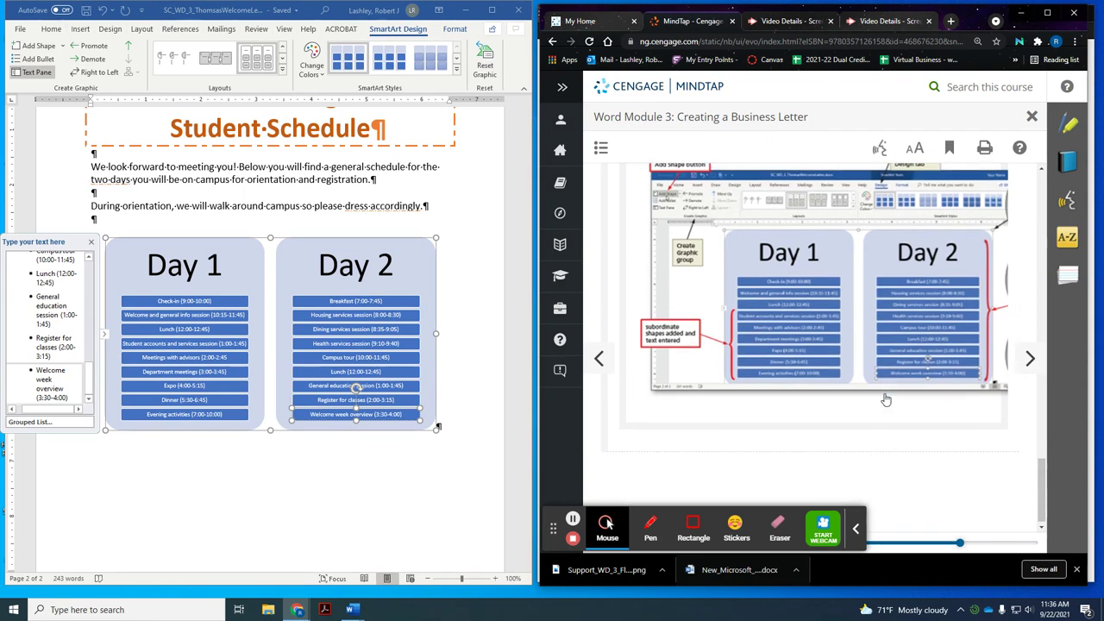
# Advance the textbook to section WD 3-4n and change the SmartArt graphic's colors to Colorful - Accent Colors
pyautogui.click(1030, 361)
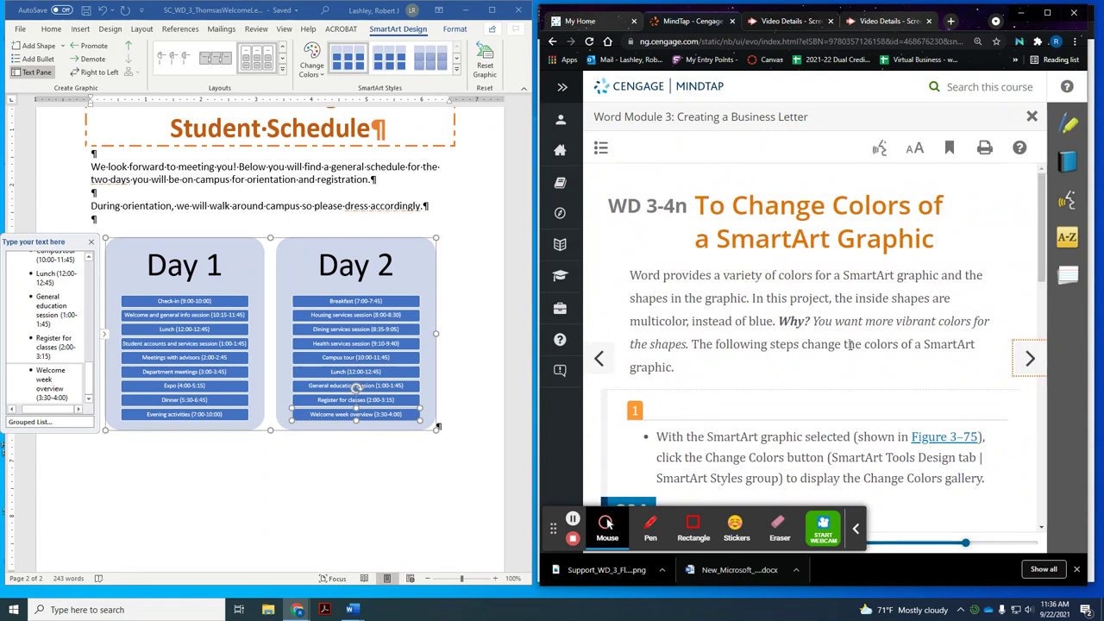
pyautogui.scroll(-1, 850, 345)
pyautogui.scroll(-1, 849, 345)
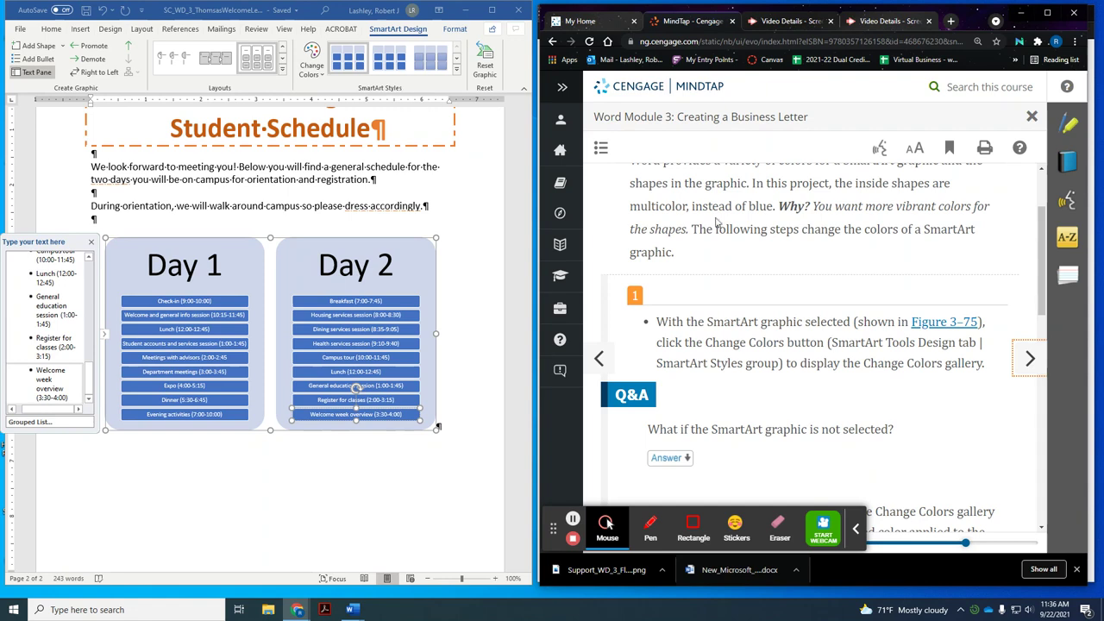
pyautogui.scroll(-3, 721, 224)
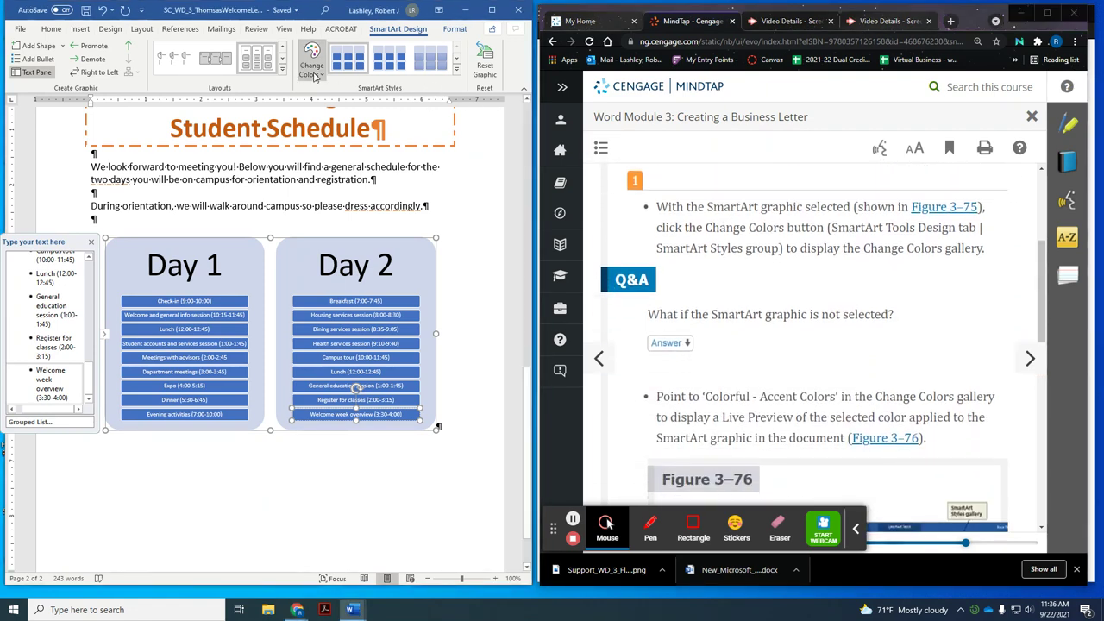
pyautogui.click(314, 72)
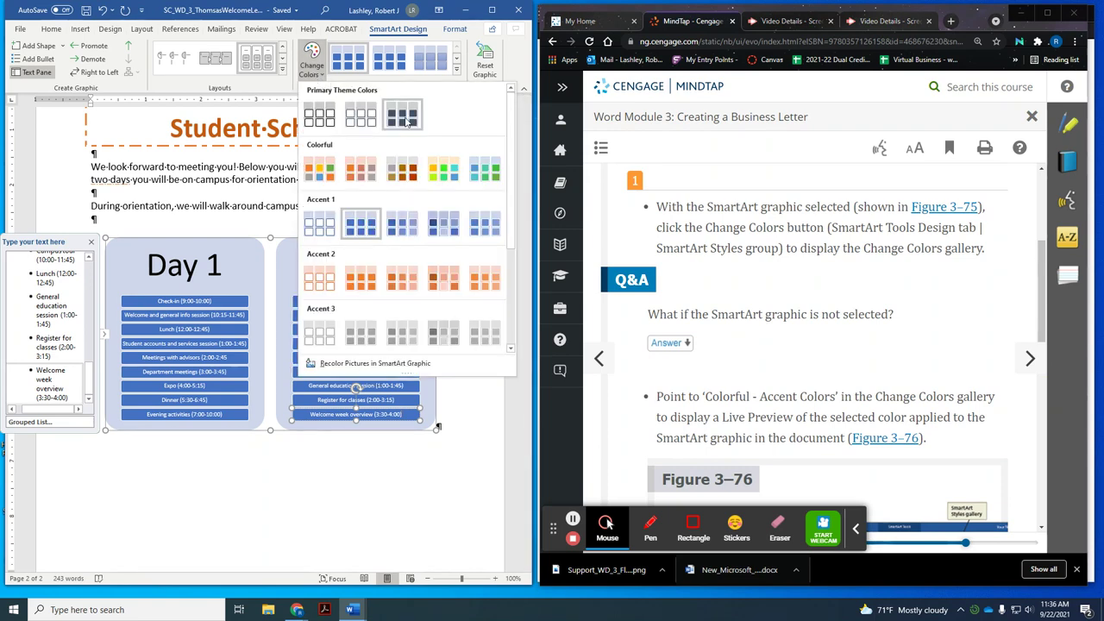
pyautogui.scroll(-1, 795, 310)
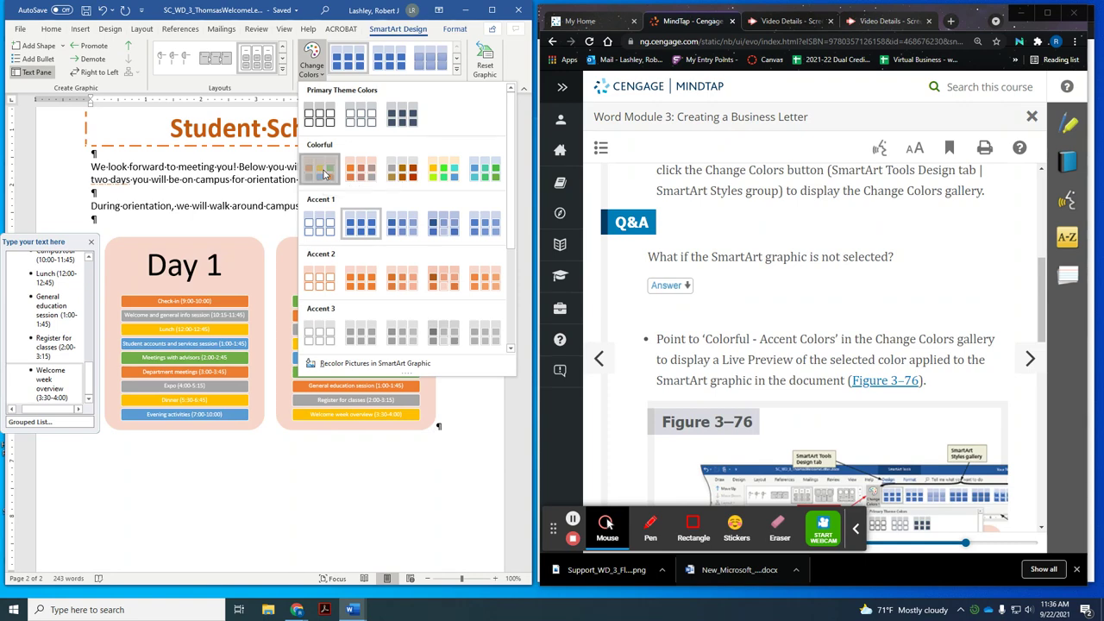
pyautogui.click(325, 175)
# Advance the textbook to section WD 3-4o and apply the Subtle Effect SmartArt style to the graphic
pyautogui.scroll(-3, 907, 364)
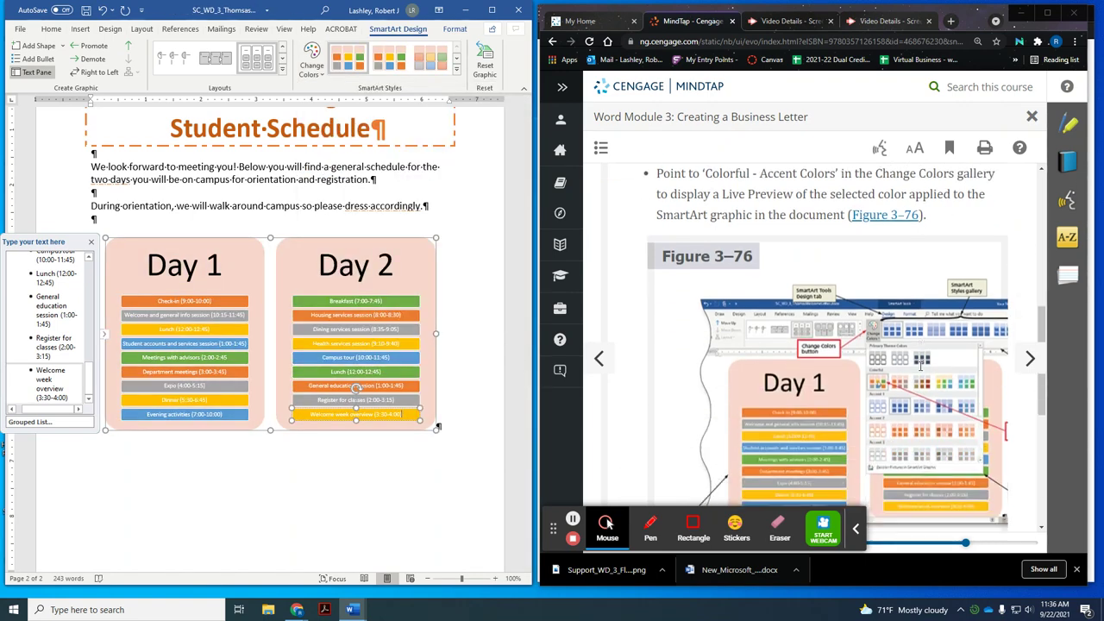
pyautogui.scroll(-3, 931, 353)
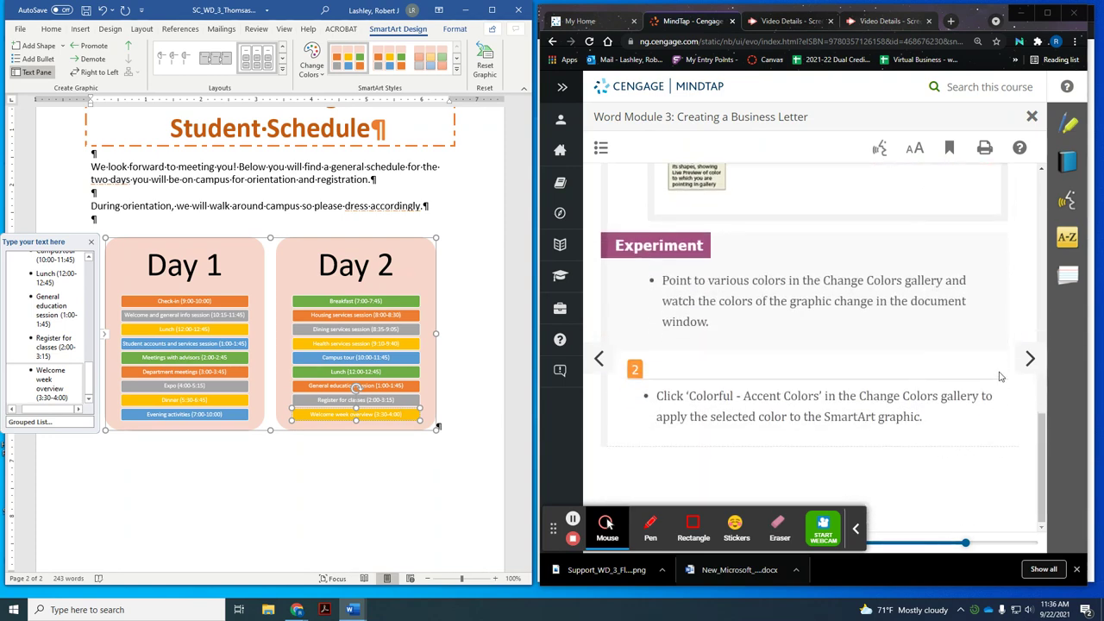
pyautogui.click(1026, 356)
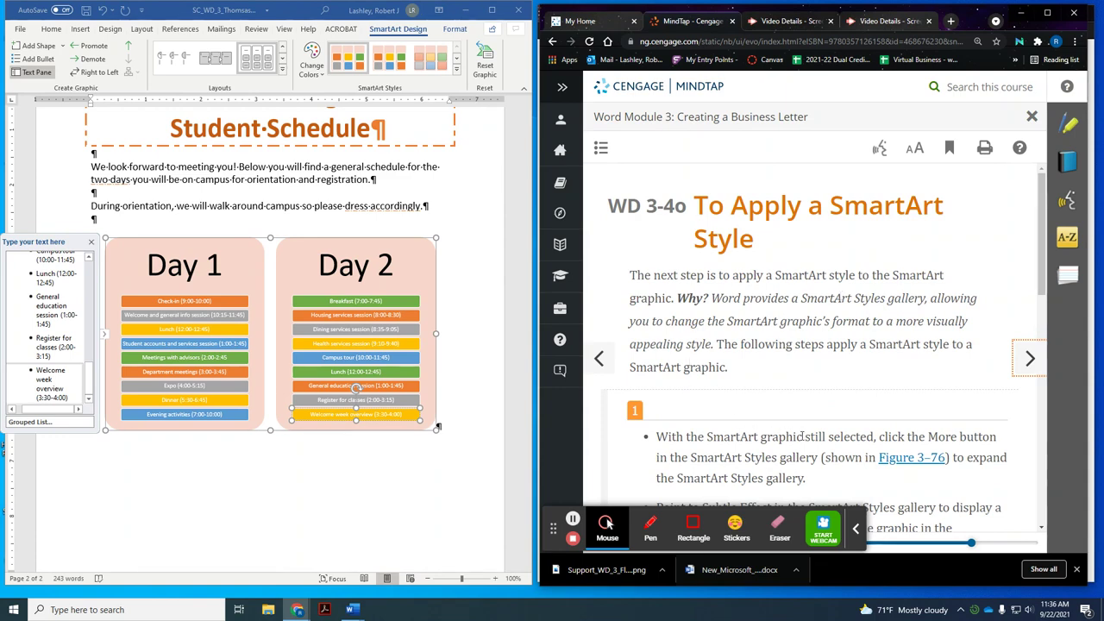
pyautogui.scroll(-2, 766, 432)
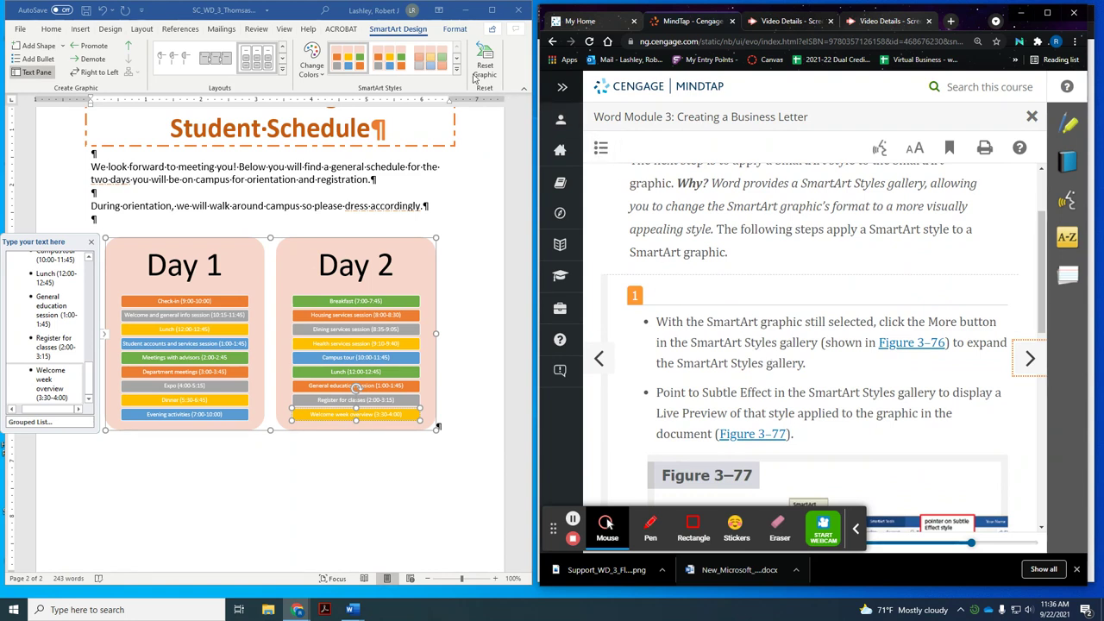
pyautogui.click(455, 72)
pyautogui.click(456, 76)
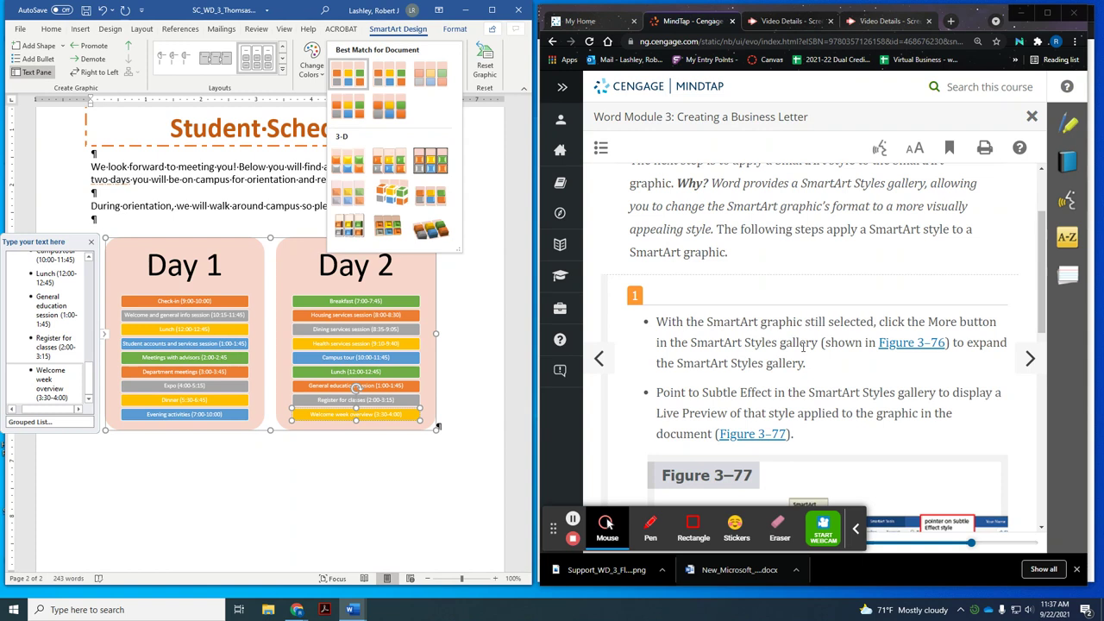
pyautogui.click(431, 82)
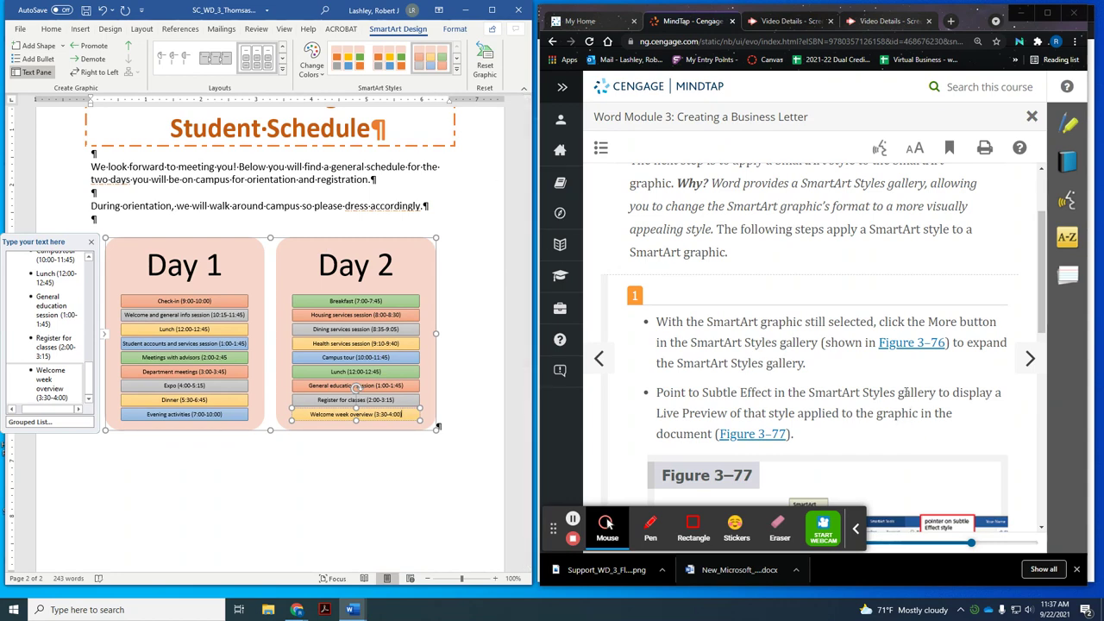
# Examine Figure 3–77, advance the textbook to section WD 3-4p, To Resize the SmartArt Graphic, and read its first three steps
pyautogui.scroll(-4, 910, 406)
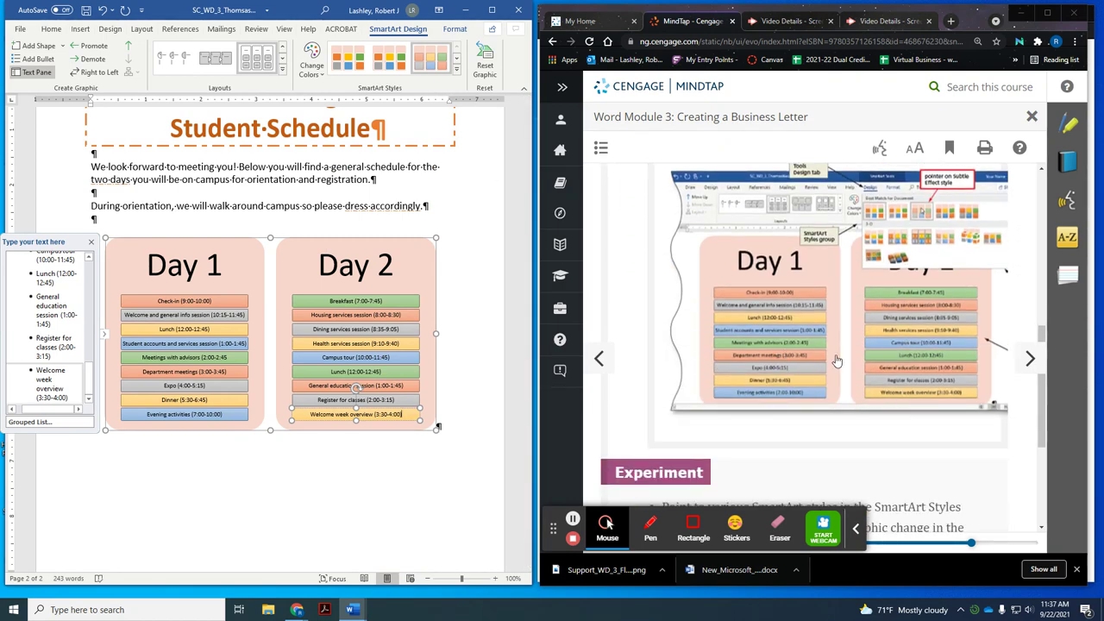
pyautogui.scroll(-2, 916, 369)
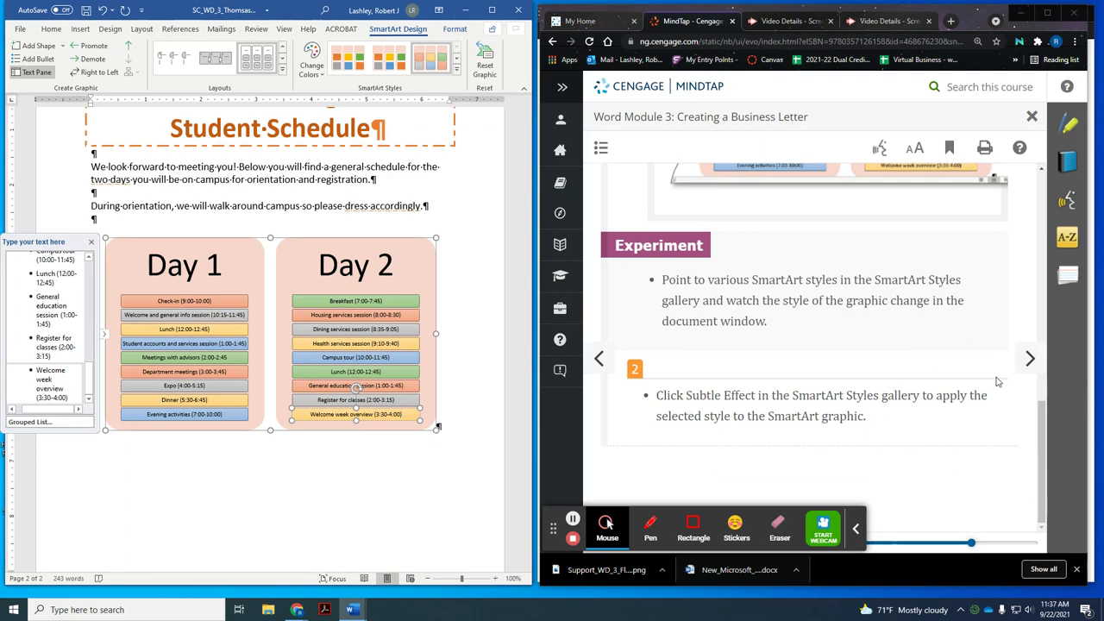
pyautogui.click(1030, 358)
pyautogui.click(1029, 359)
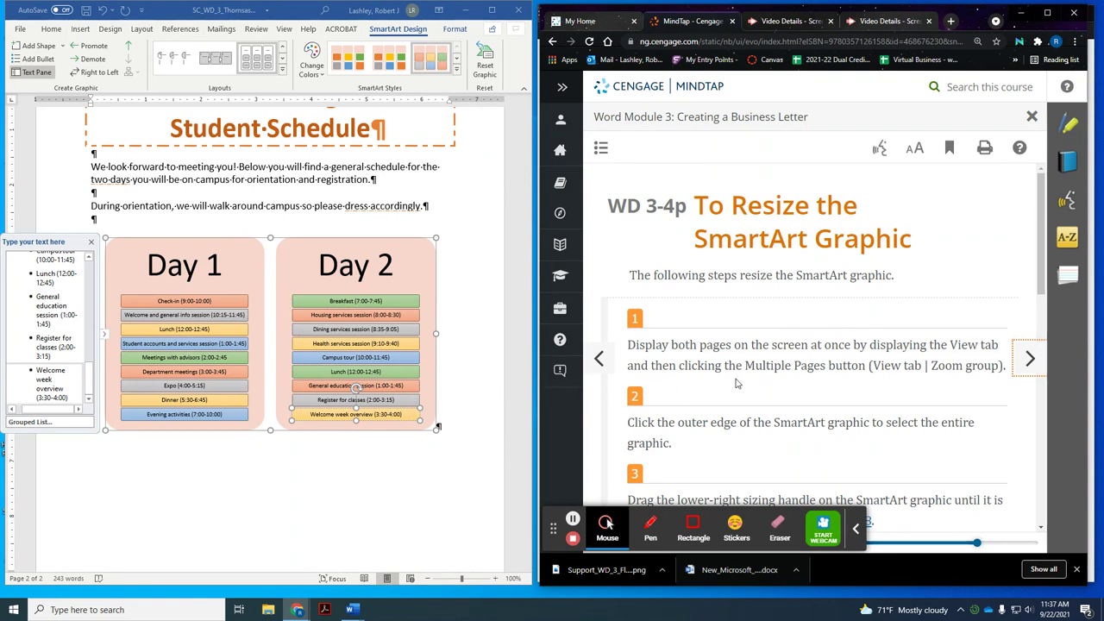
pyautogui.scroll(-1, 737, 383)
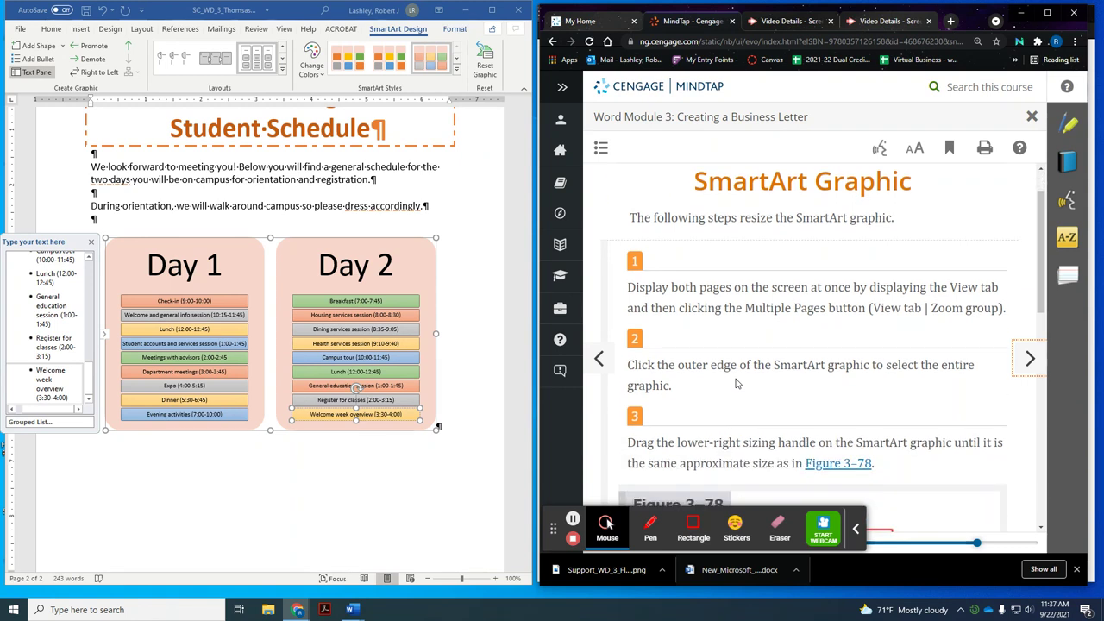
# Close the SmartArt Text Pane and enlarge the whole graphic from its lower-right corner to approximately match Figure 3–78
pyautogui.scroll(-1, 738, 376)
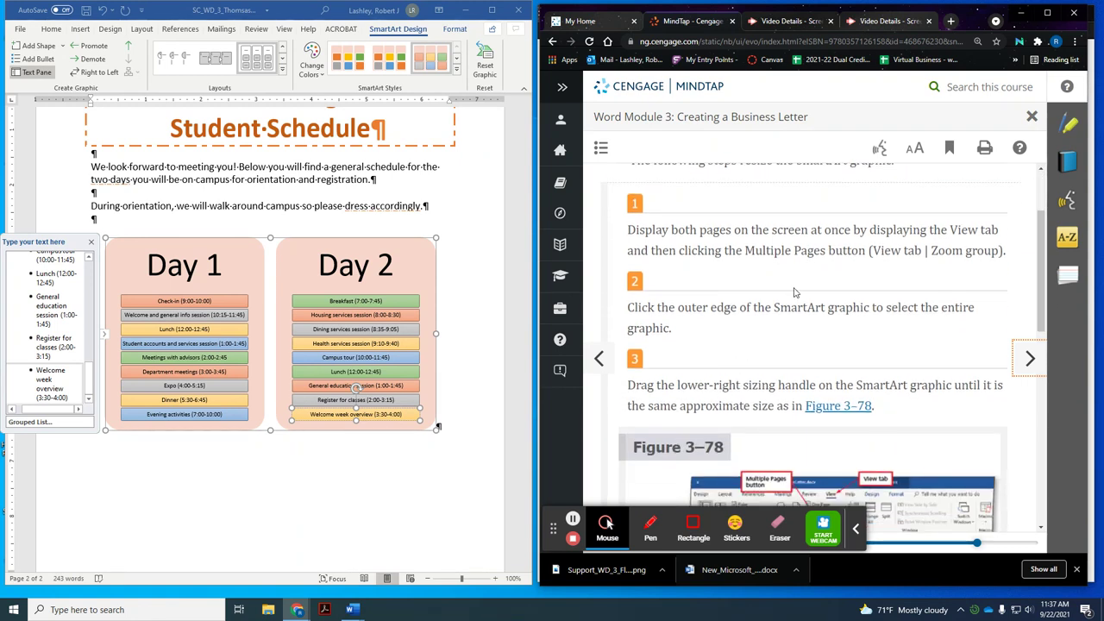
pyautogui.scroll(-1, 794, 293)
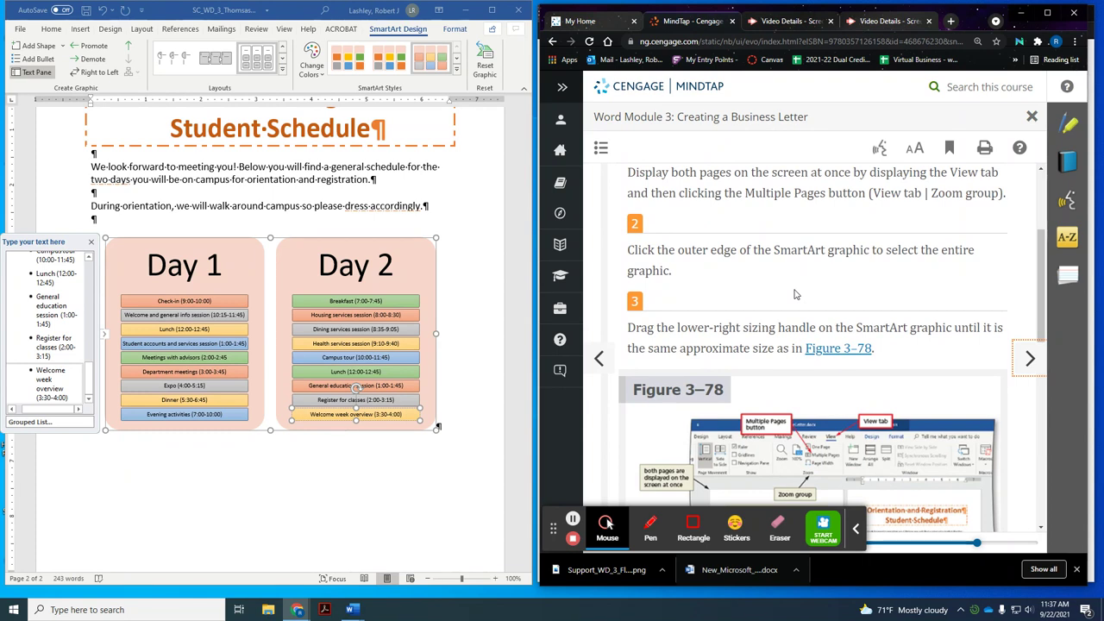
pyautogui.scroll(-1, 795, 293)
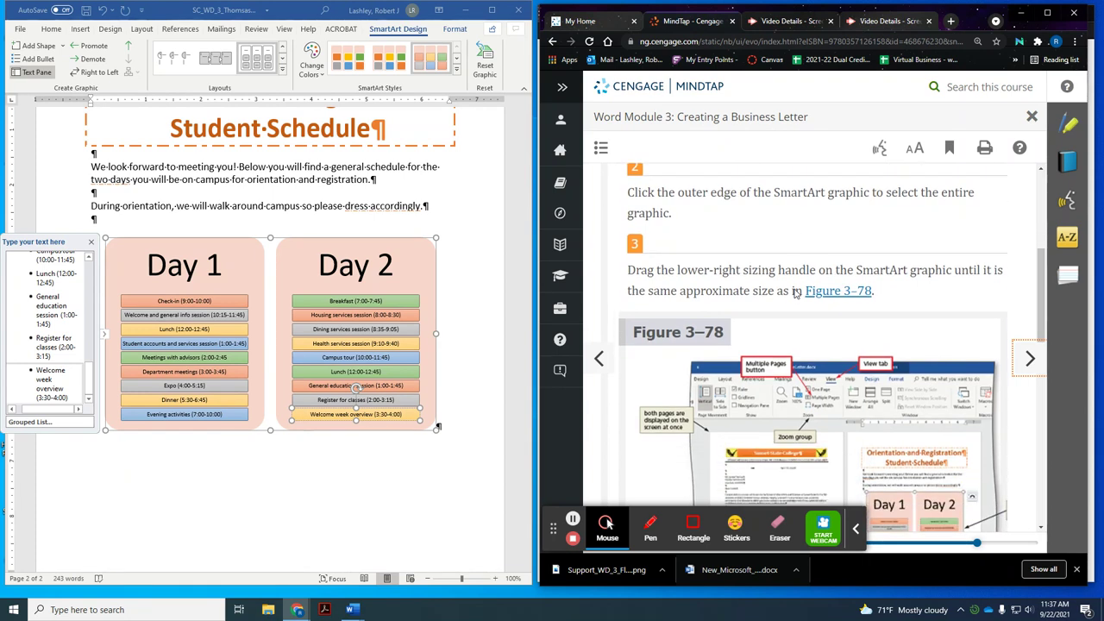
pyautogui.scroll(-1, 794, 290)
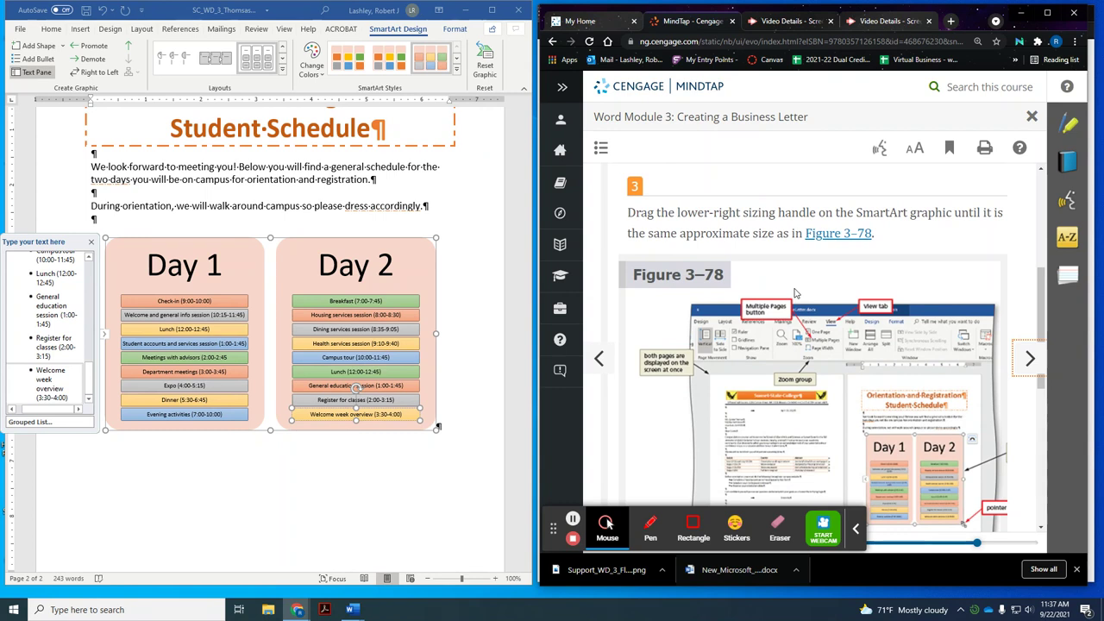
pyautogui.scroll(-1, 794, 294)
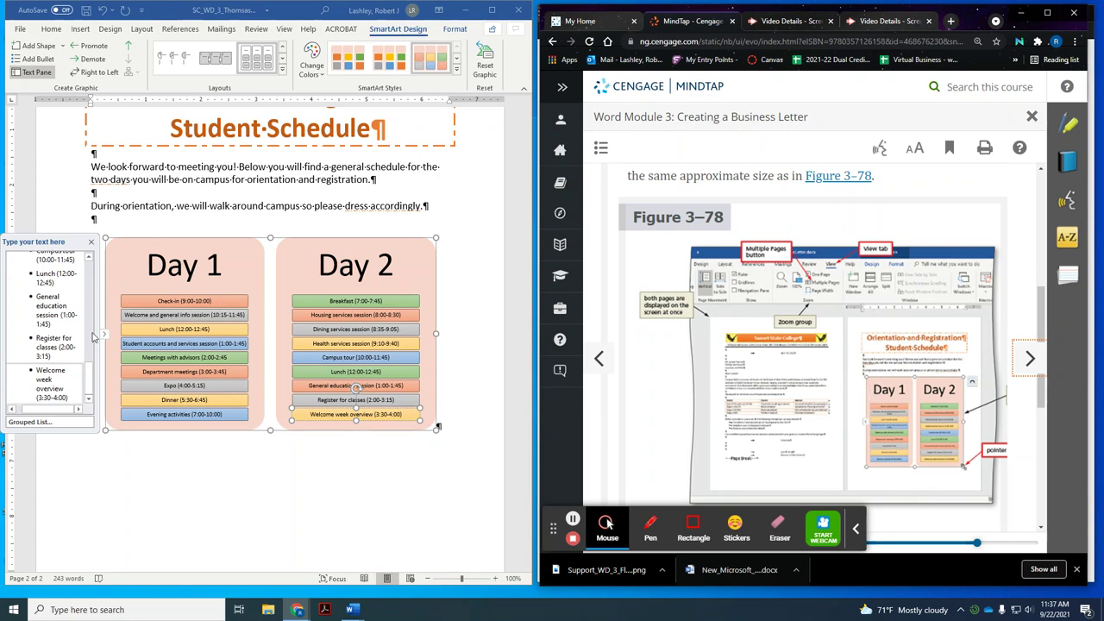
pyautogui.click(91, 244)
pyautogui.click(91, 244)
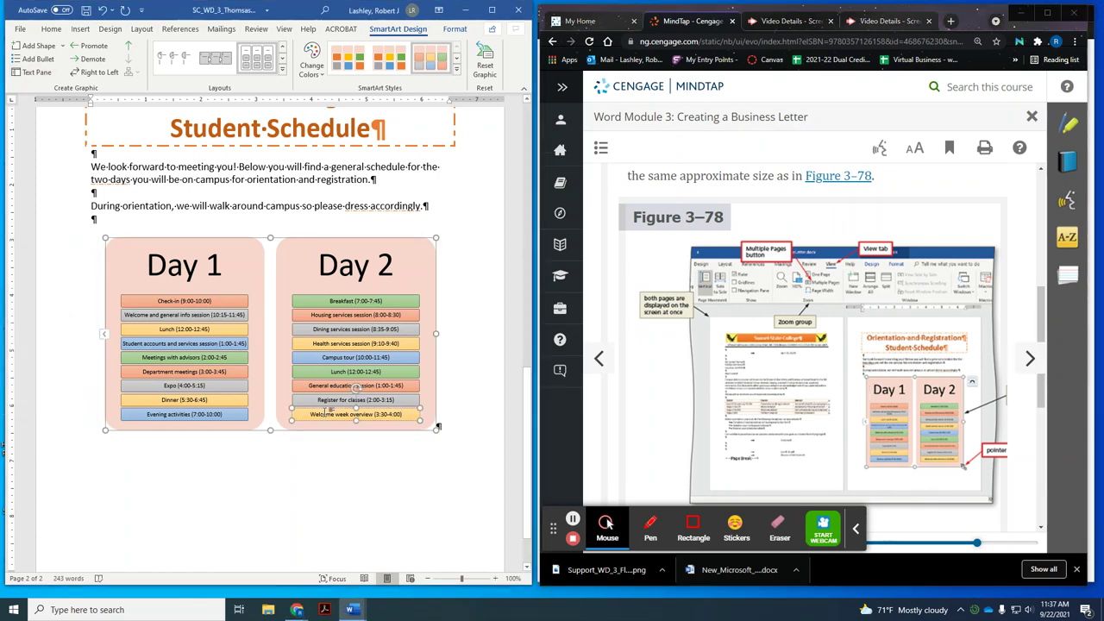
pyautogui.scroll(-1, 325, 412)
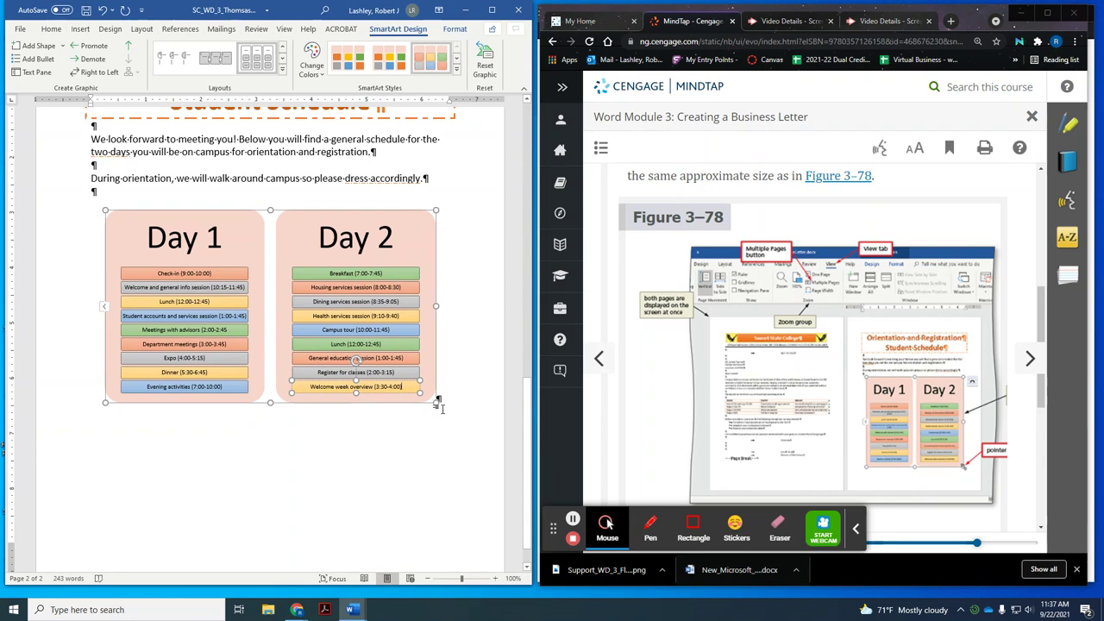
pyautogui.moveTo(438, 401); pyautogui.dragTo(449, 470)
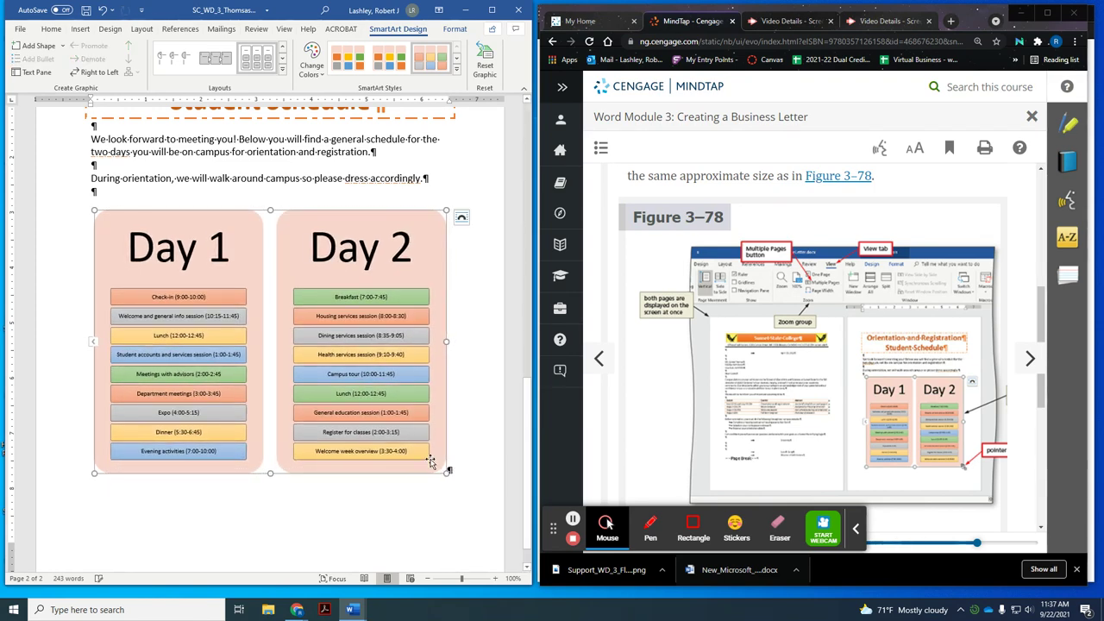
# Read the textbook's step 4 and the Resetting Graphics note, and compare the resized graphic with Figure 3–78
pyautogui.scroll(-3, 841, 379)
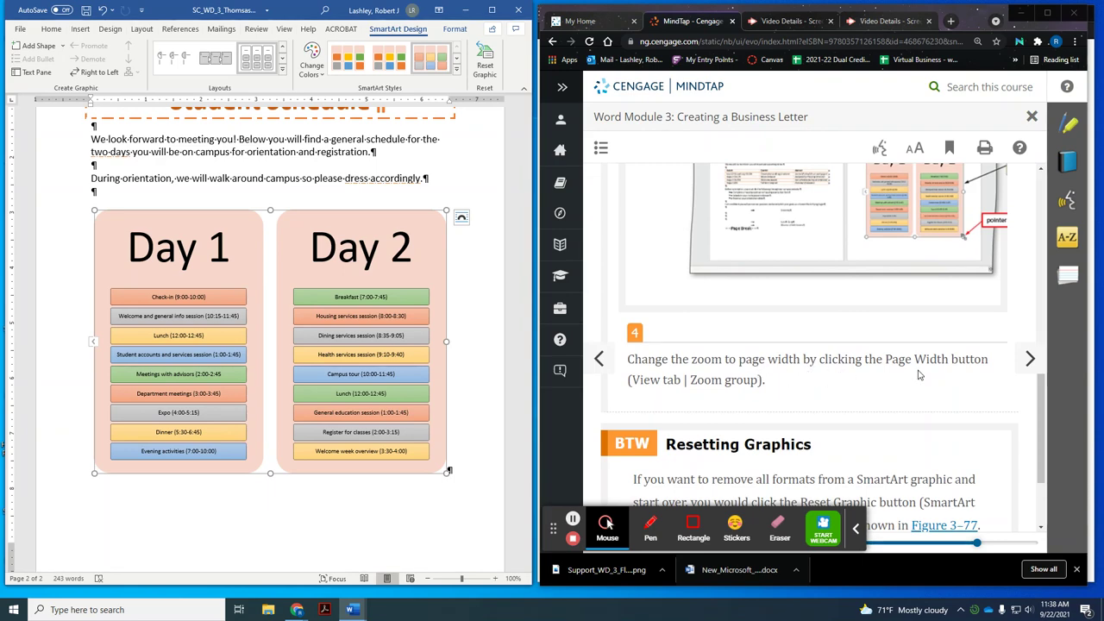
pyautogui.scroll(-1, 817, 355)
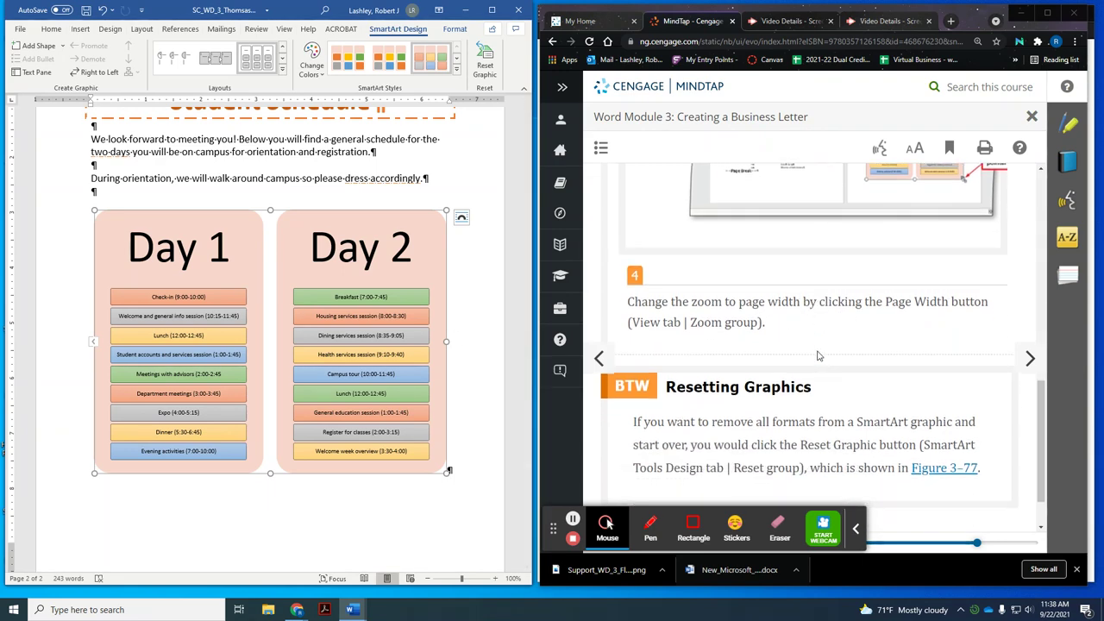
pyautogui.scroll(3, 817, 355)
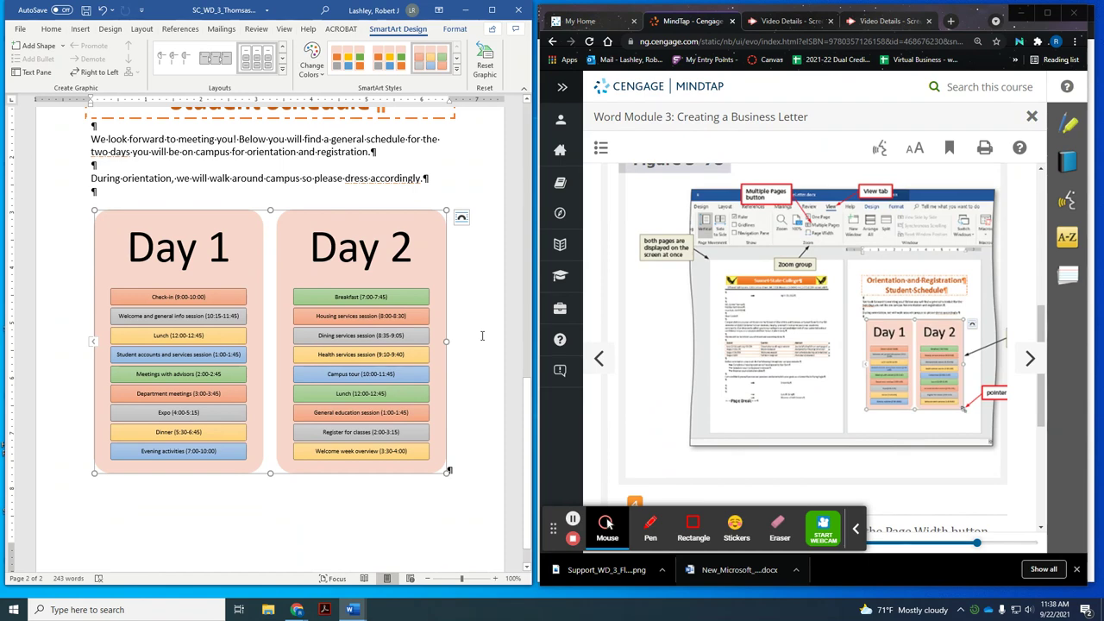
pyautogui.scroll(-3, 862, 364)
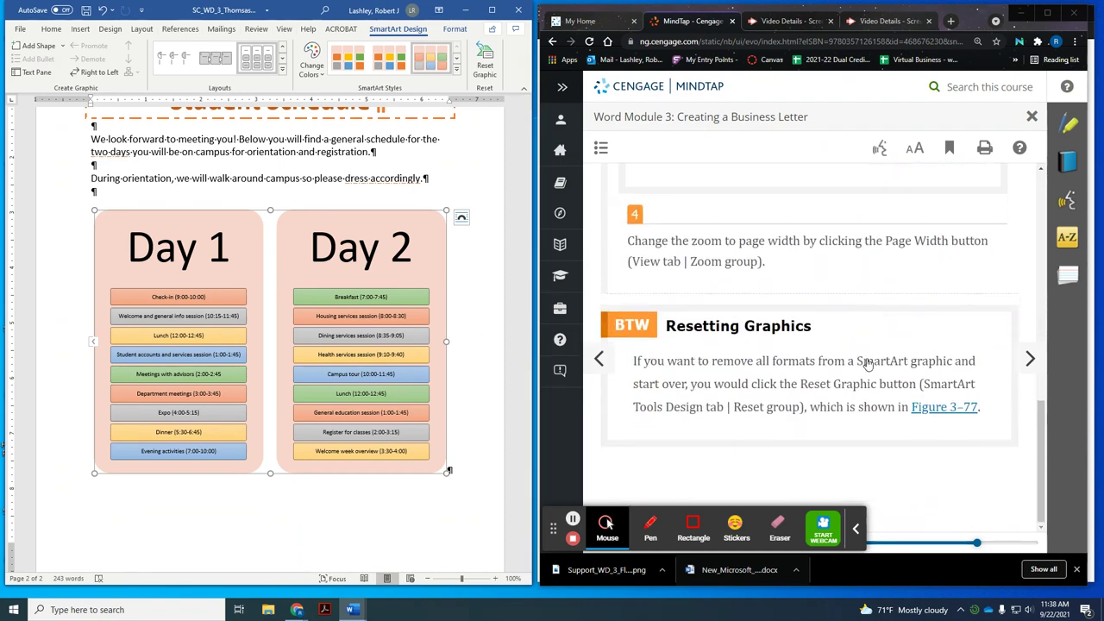
# Advance the textbook to section WD 3-4q, To Save and Print the Letter, and save the letter under the same file name
pyautogui.click(1028, 359)
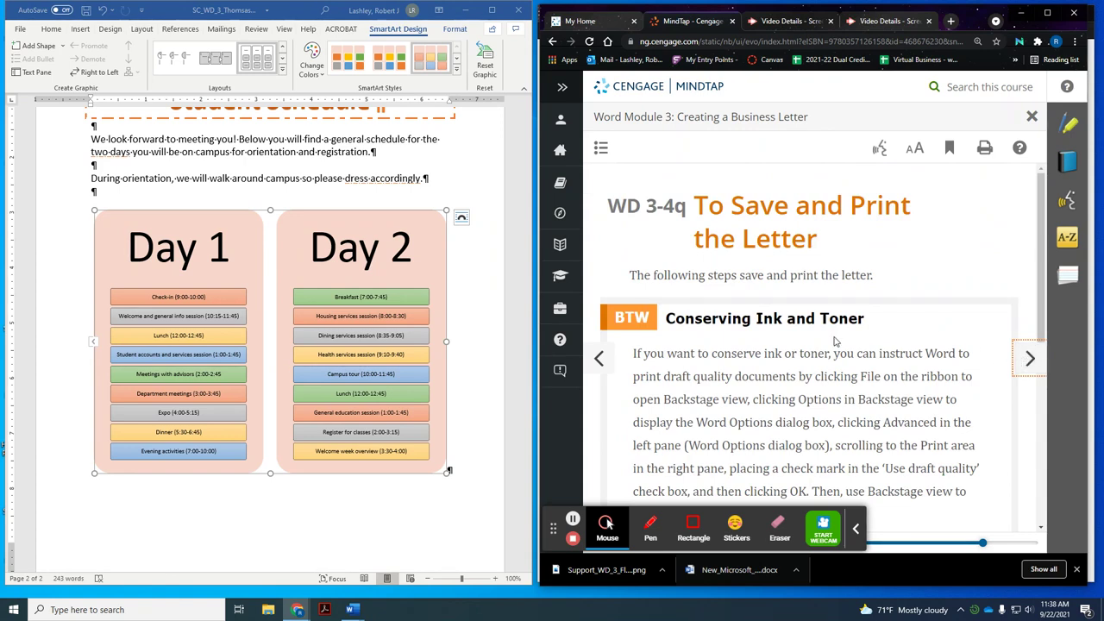
pyautogui.scroll(-1, 833, 342)
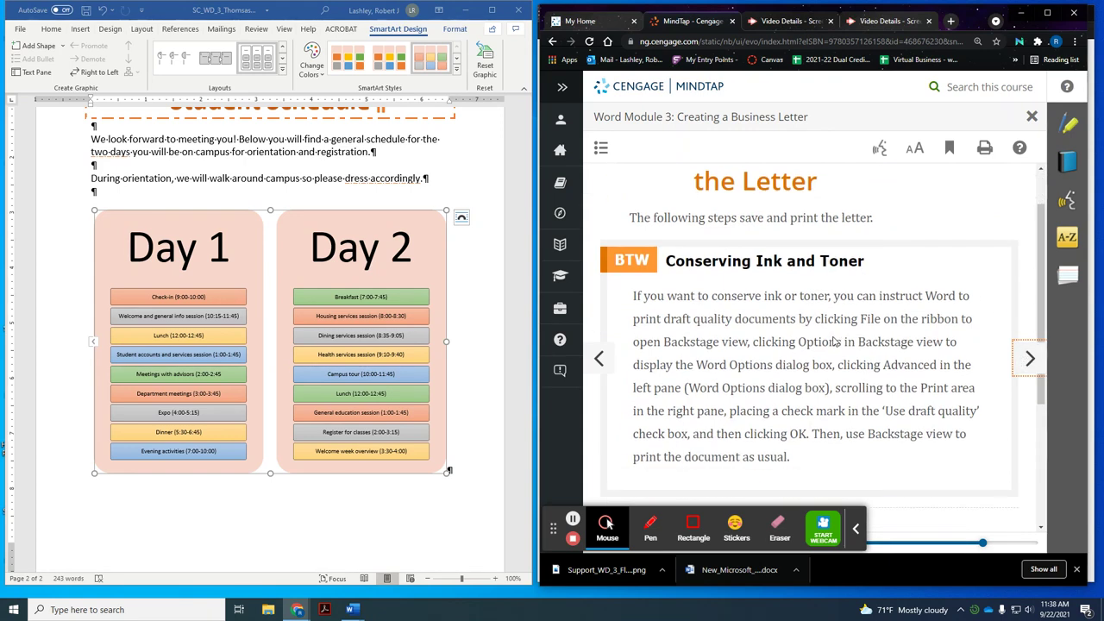
pyautogui.scroll(-2, 833, 342)
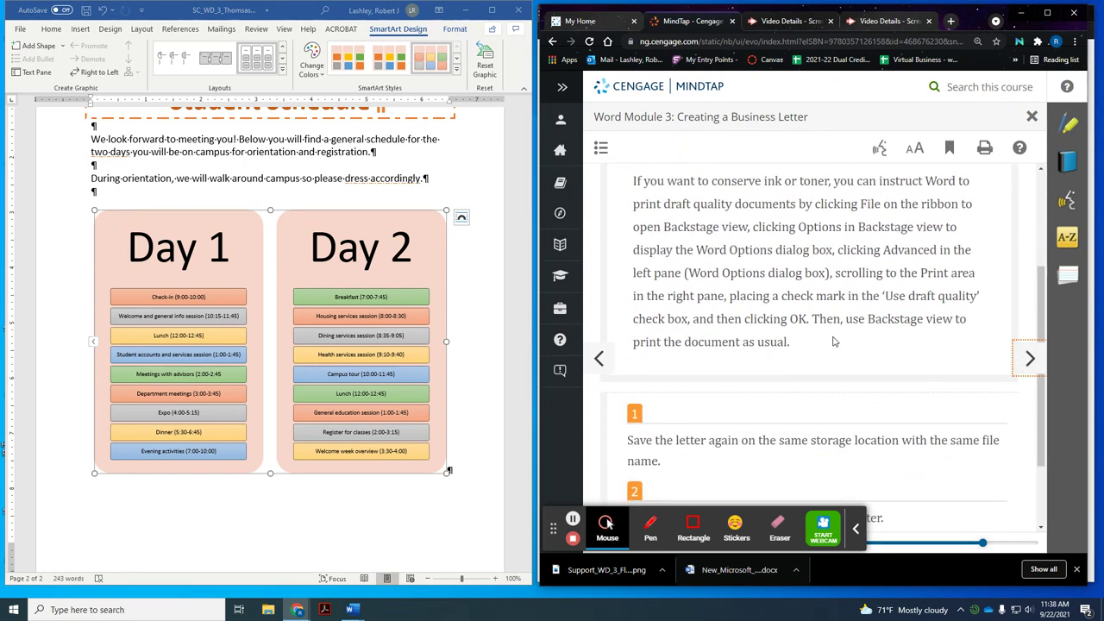
pyautogui.scroll(-2, 833, 341)
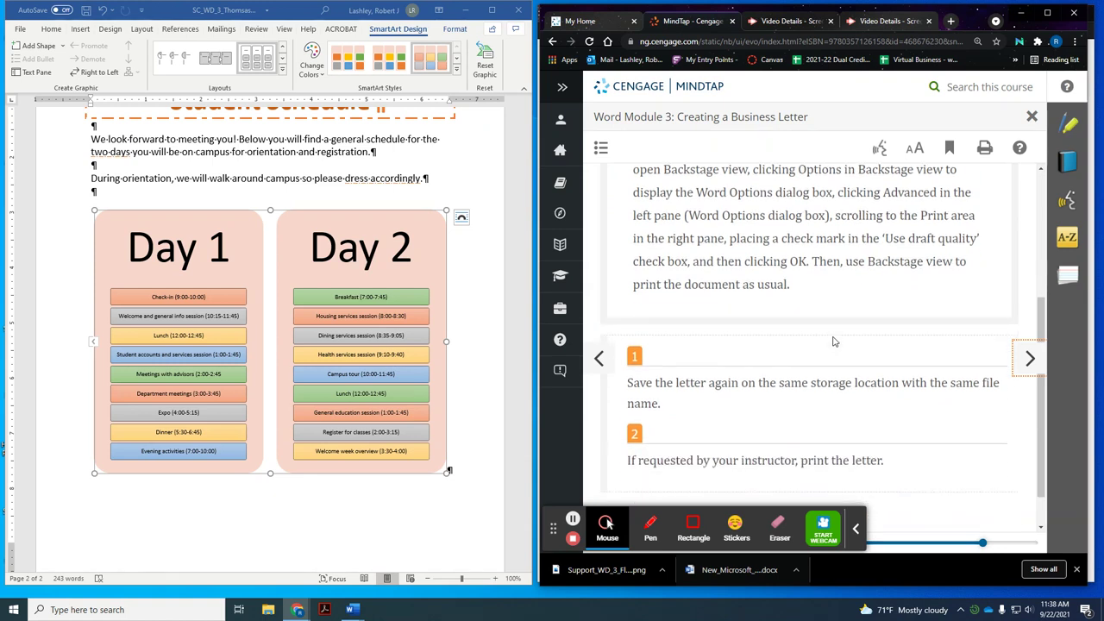
pyautogui.click(87, 11)
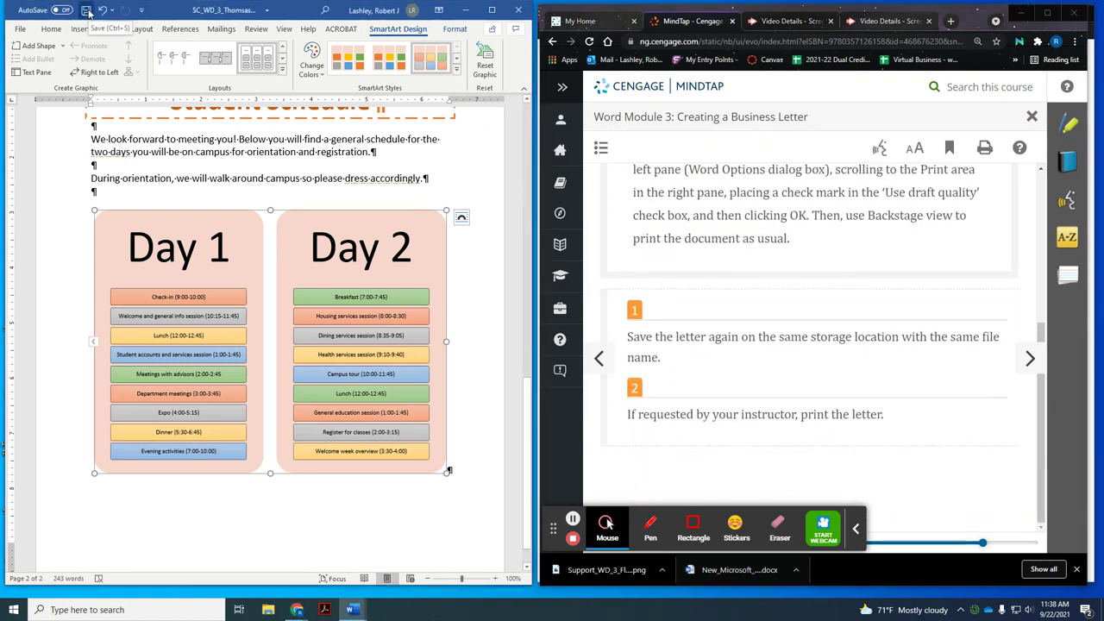
pyautogui.click(87, 11)
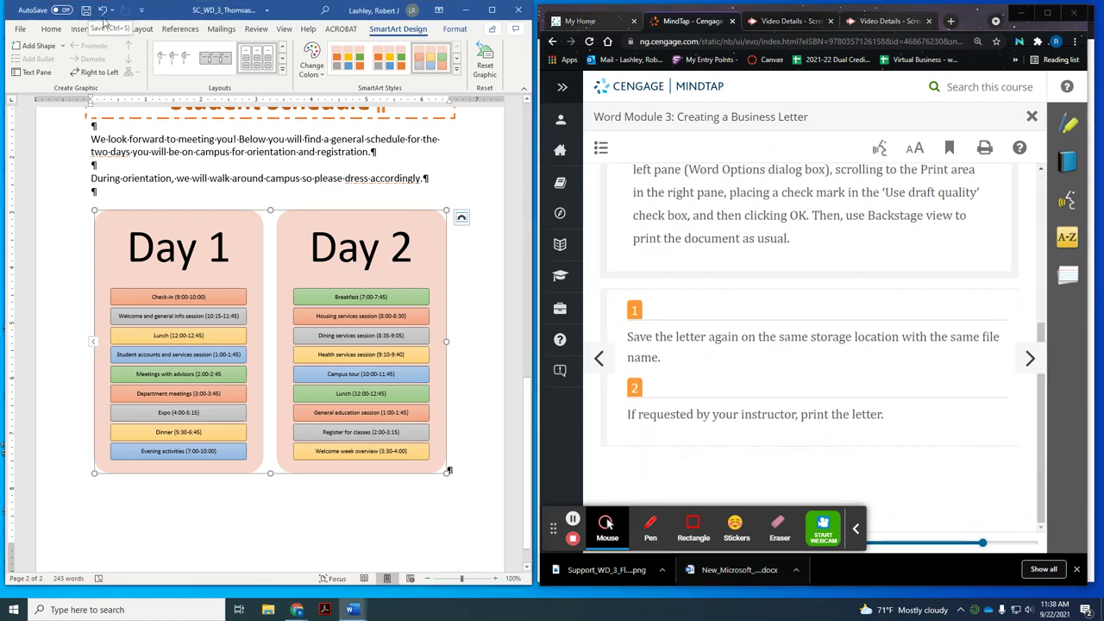
# Check both pages of the letter in the print preview and return to the document
pyautogui.click(12, 31)
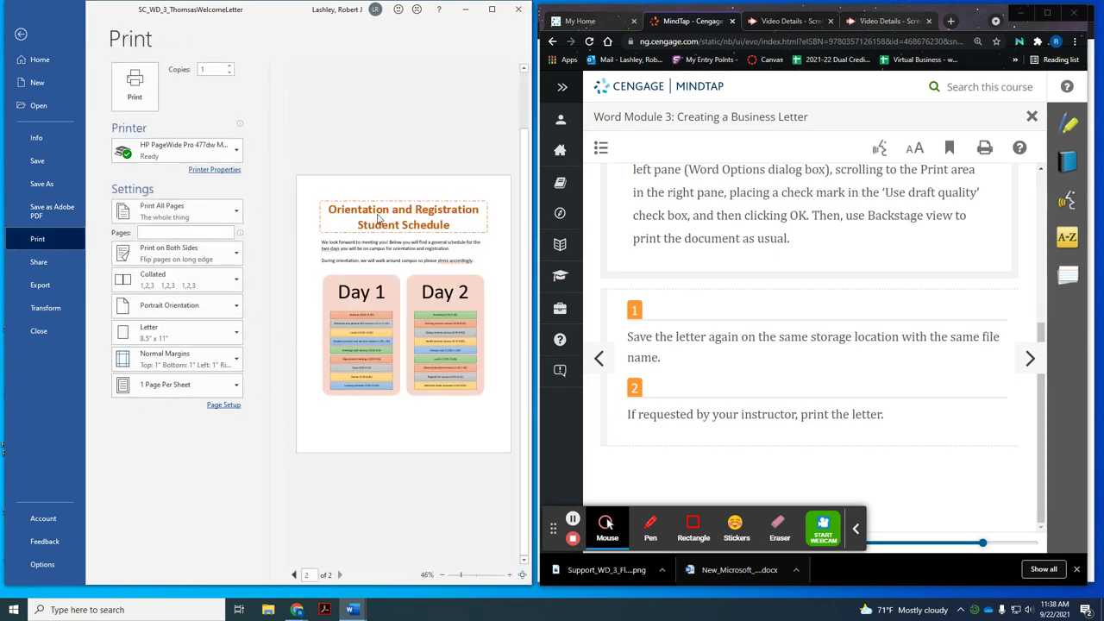
pyautogui.scroll(2, 360, 307)
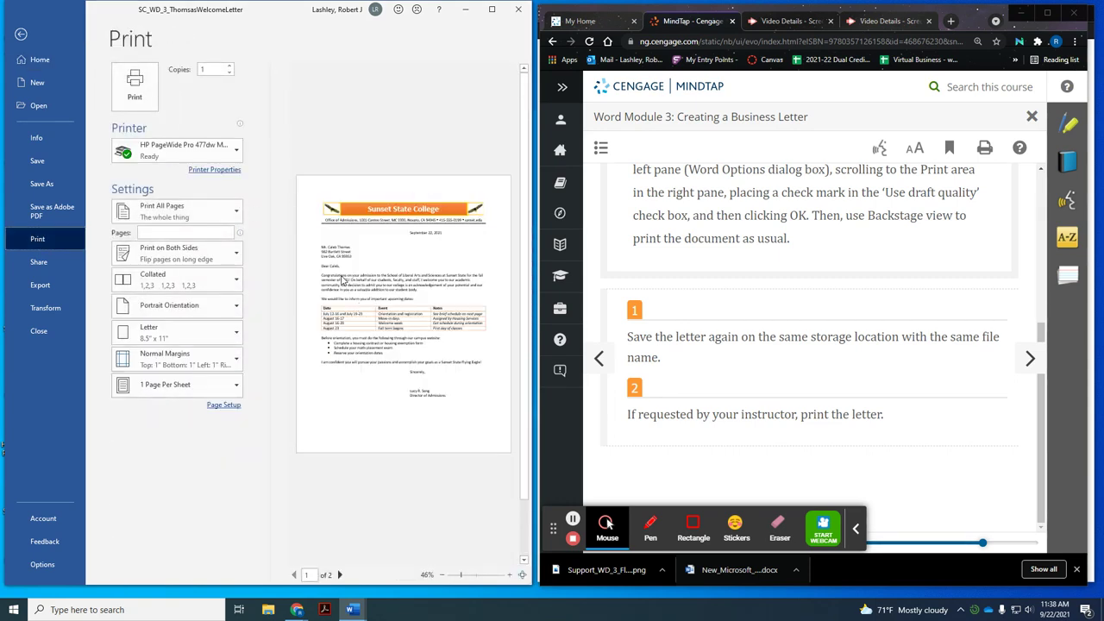
pyautogui.scroll(-2, 342, 280)
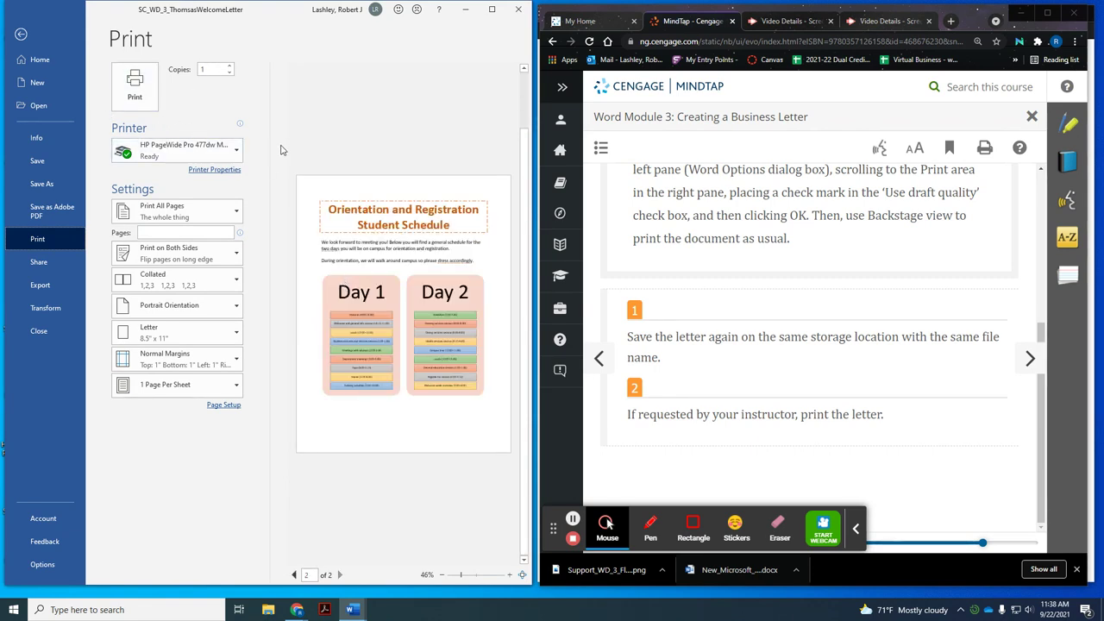
pyautogui.click(22, 34)
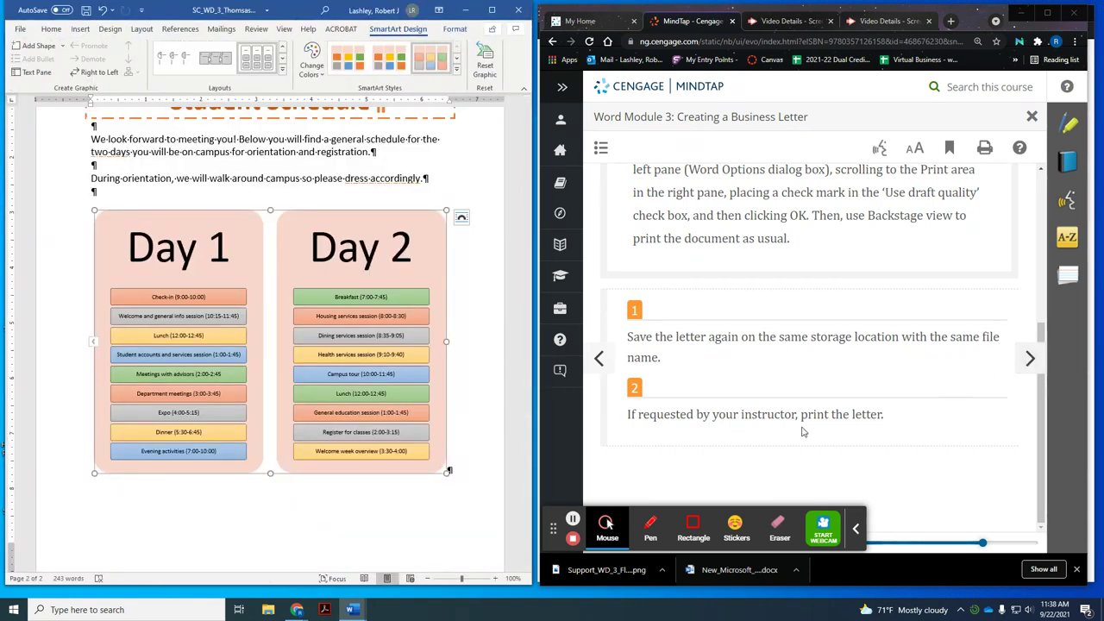
# Advance the textbook to section WD 3-4r, Enhancing a Document's Accessibility, and read the four accessibility checker steps
pyautogui.click(1026, 362)
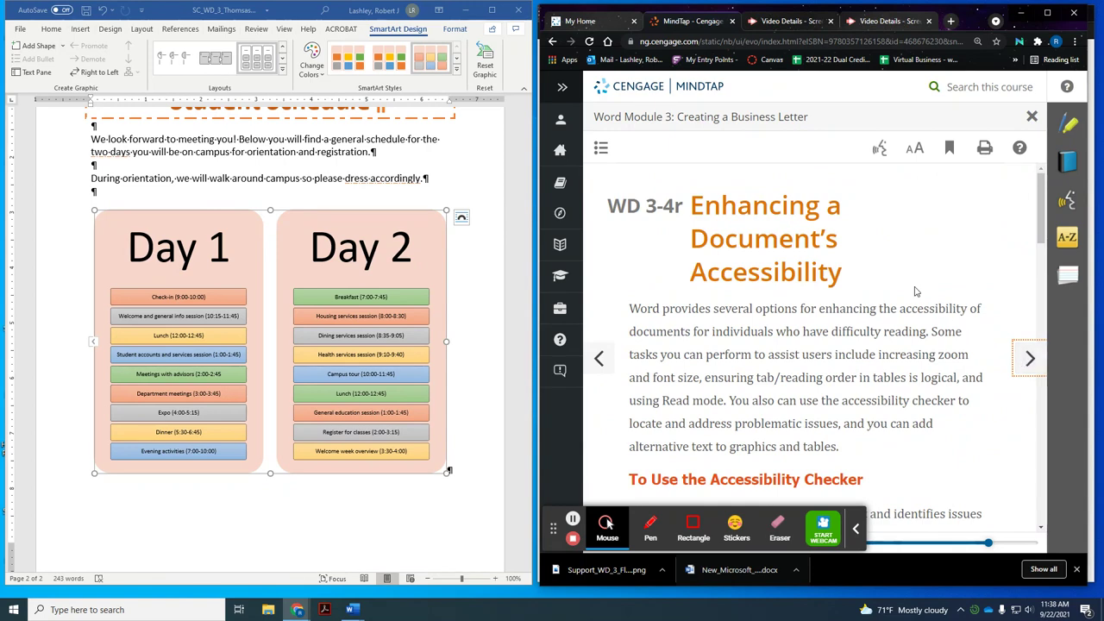
pyautogui.scroll(-1, 916, 293)
pyautogui.scroll(-2, 915, 294)
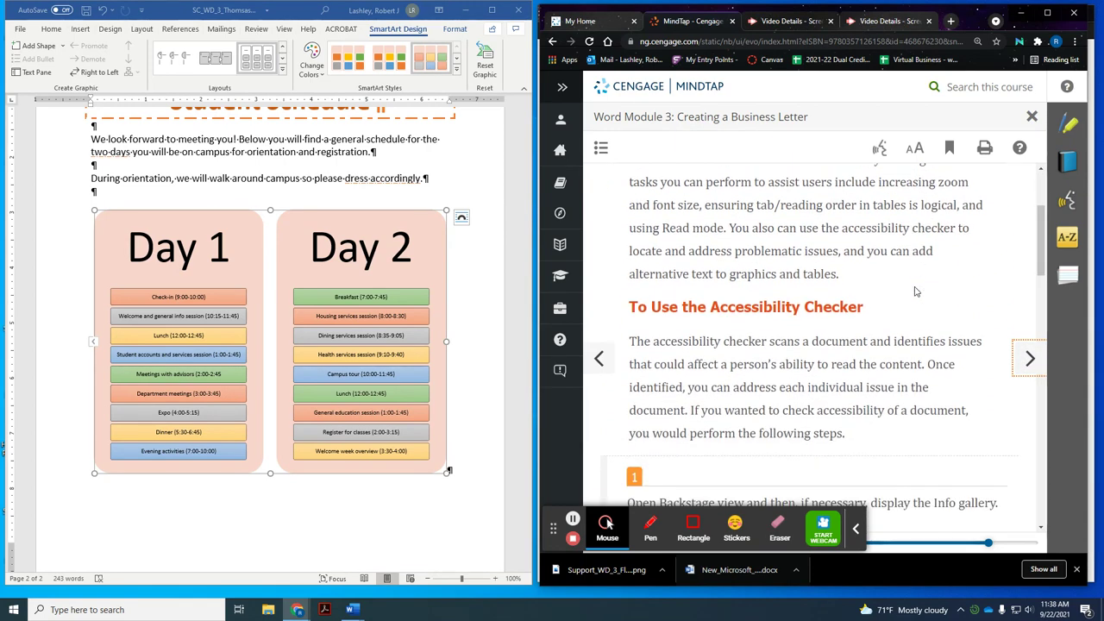
pyautogui.scroll(-4, 916, 292)
pyautogui.scroll(-1, 916, 292)
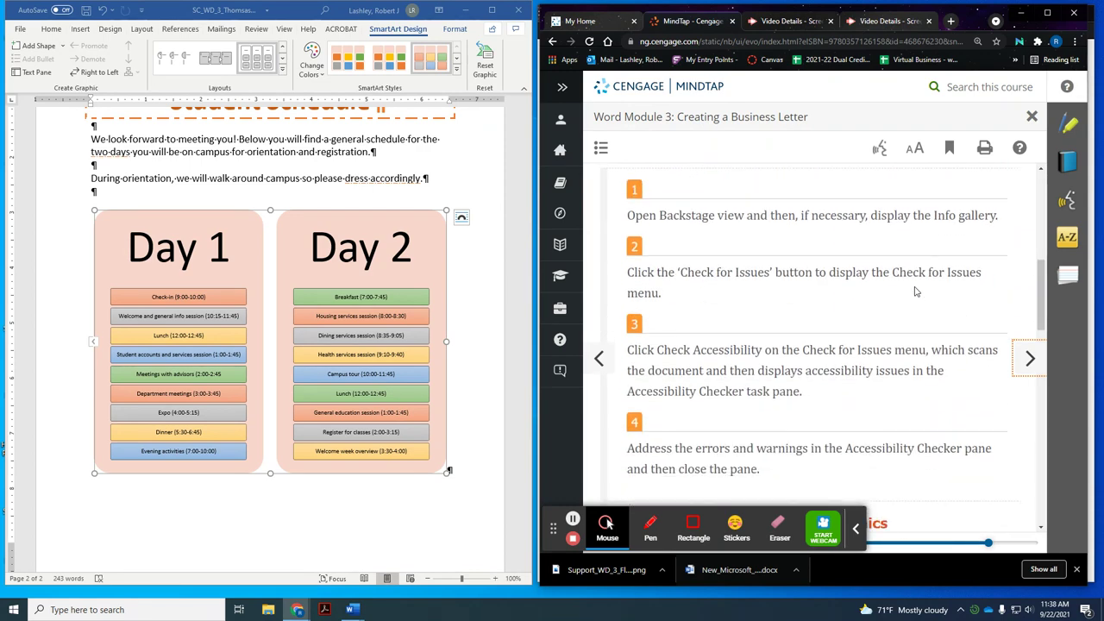
pyautogui.click(20, 33)
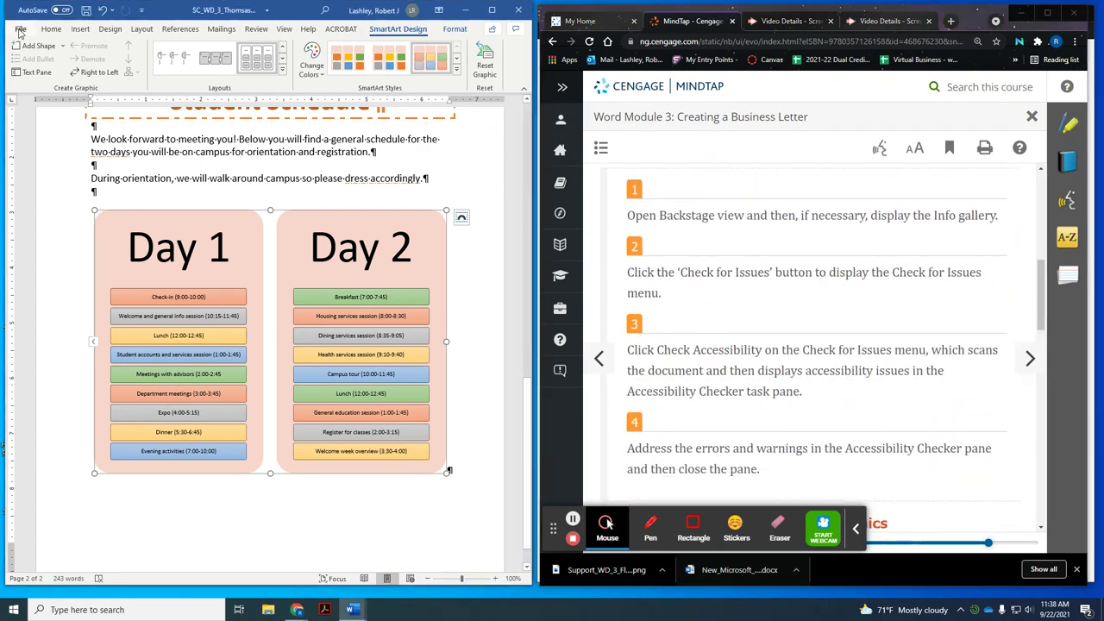
pyautogui.click(19, 33)
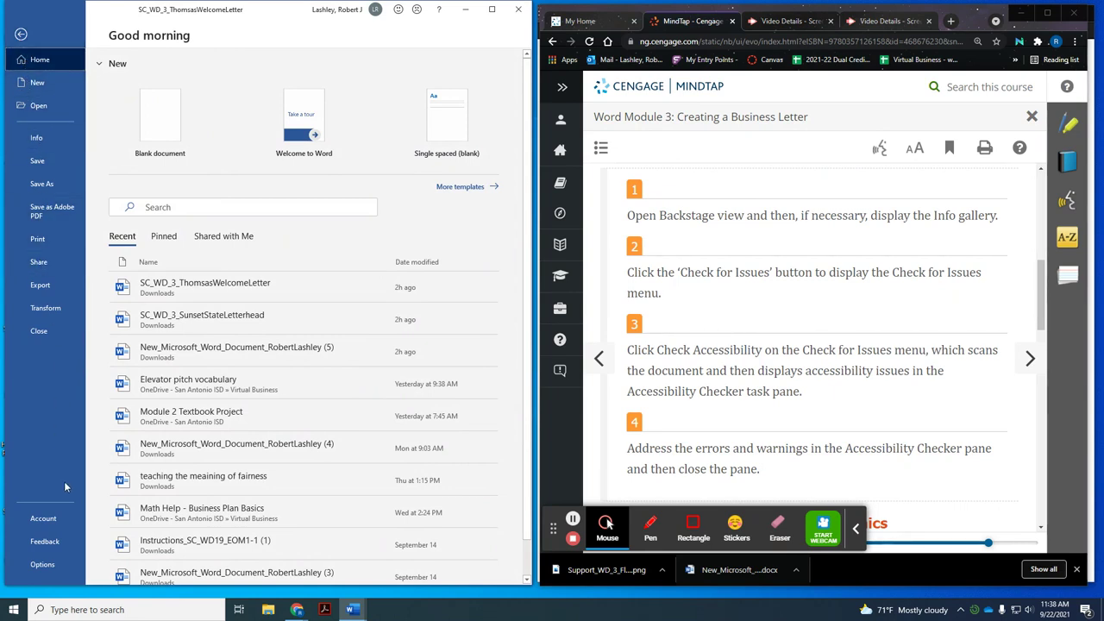
pyautogui.click(45, 564)
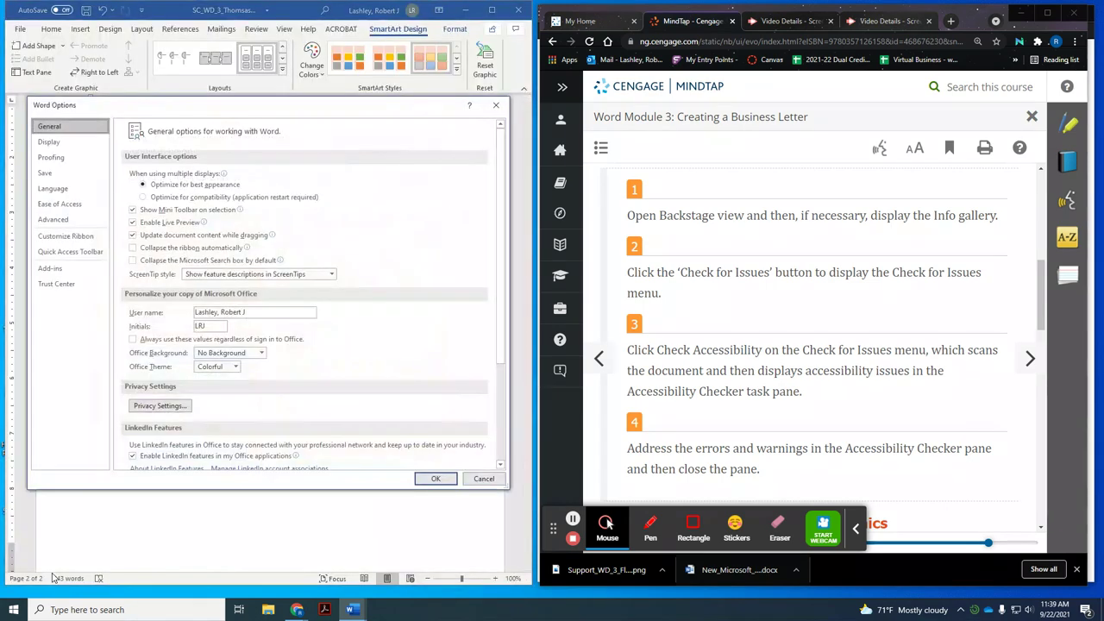
pyautogui.click(484, 480)
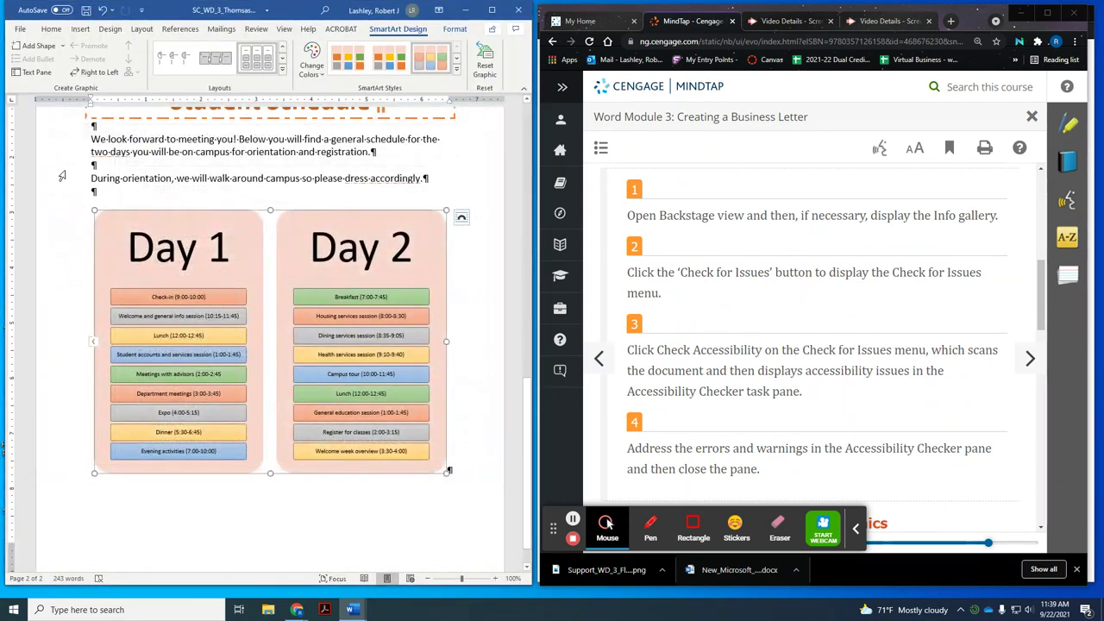
# Run Check Accessibility on the letter from the document's Info page to list its accessibility issues
pyautogui.click(16, 29)
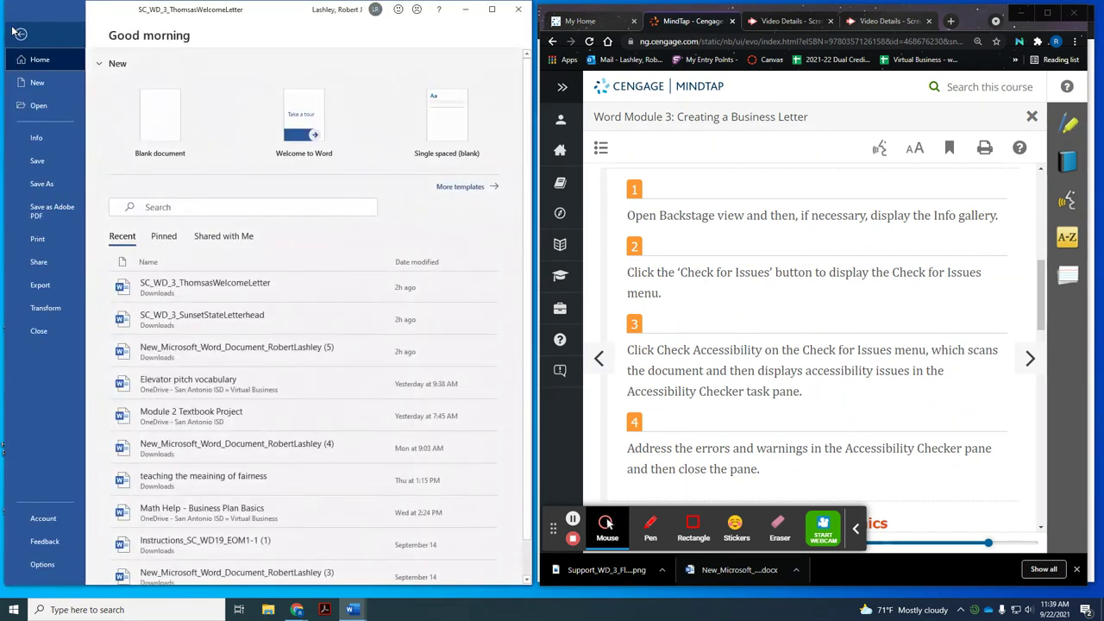
pyautogui.click(37, 137)
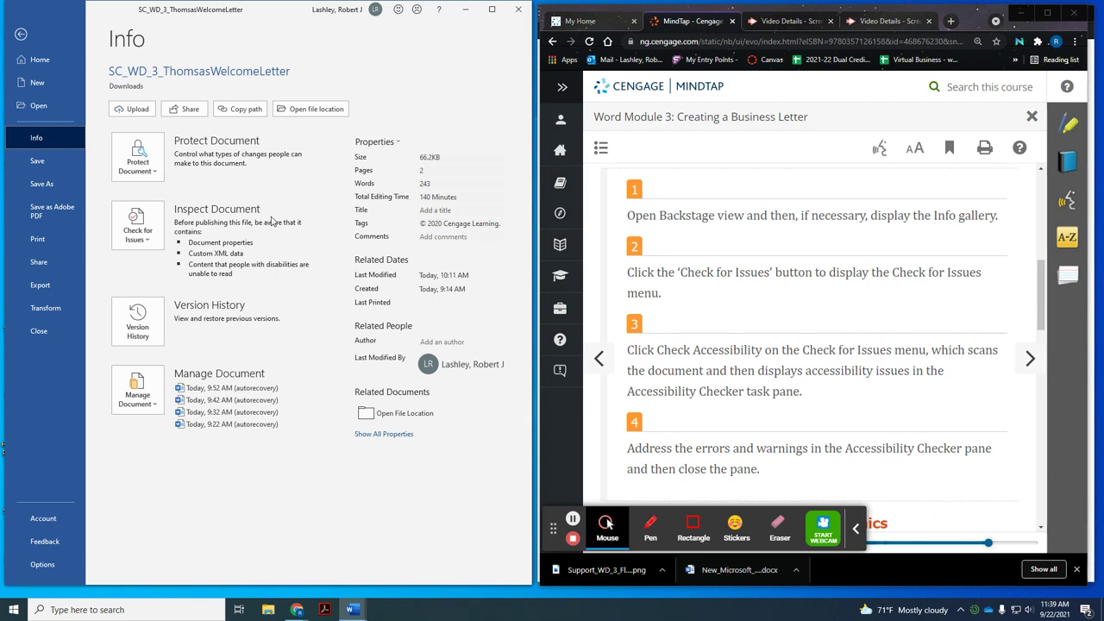
pyautogui.click(138, 231)
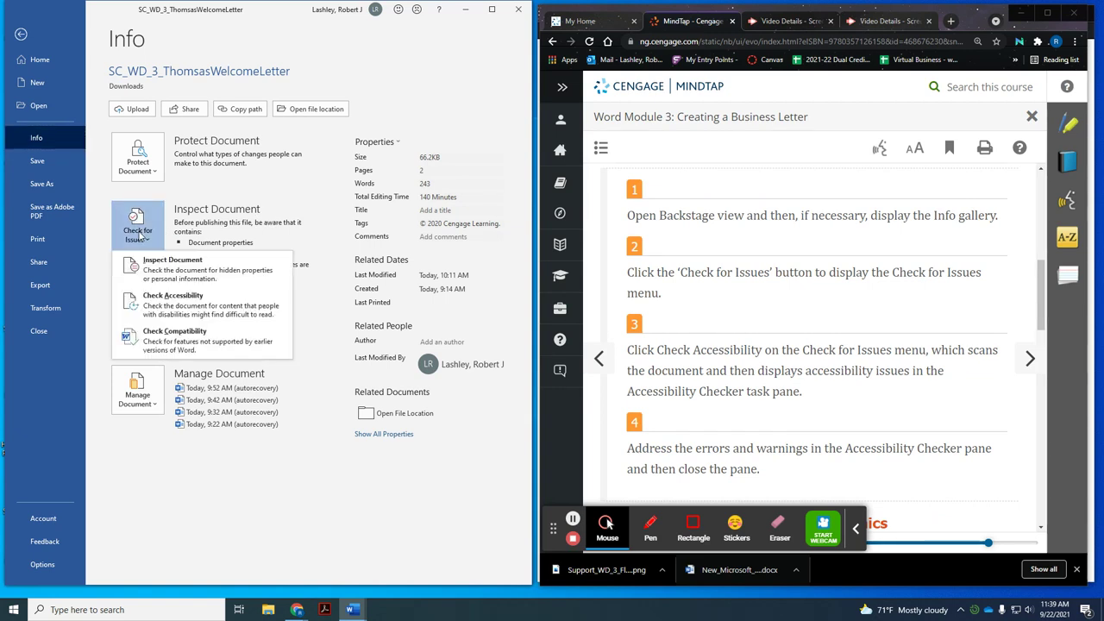
pyautogui.click(199, 313)
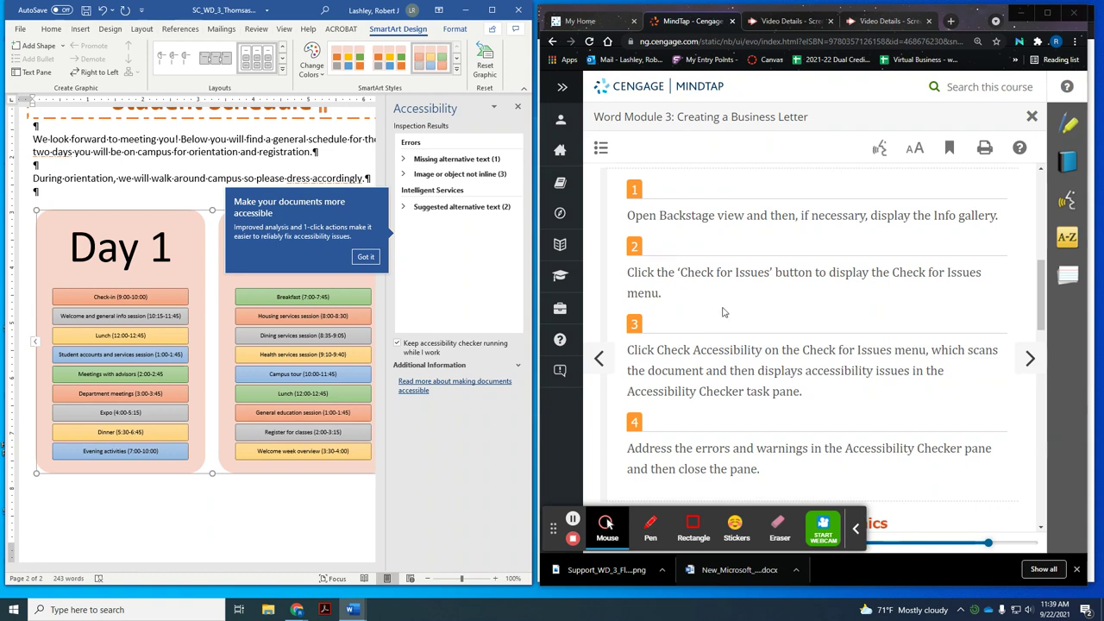
# Read the textbook's accessibility checker step 4 and the introduction to adding alternative text to graphics
pyautogui.scroll(-1, 793, 338)
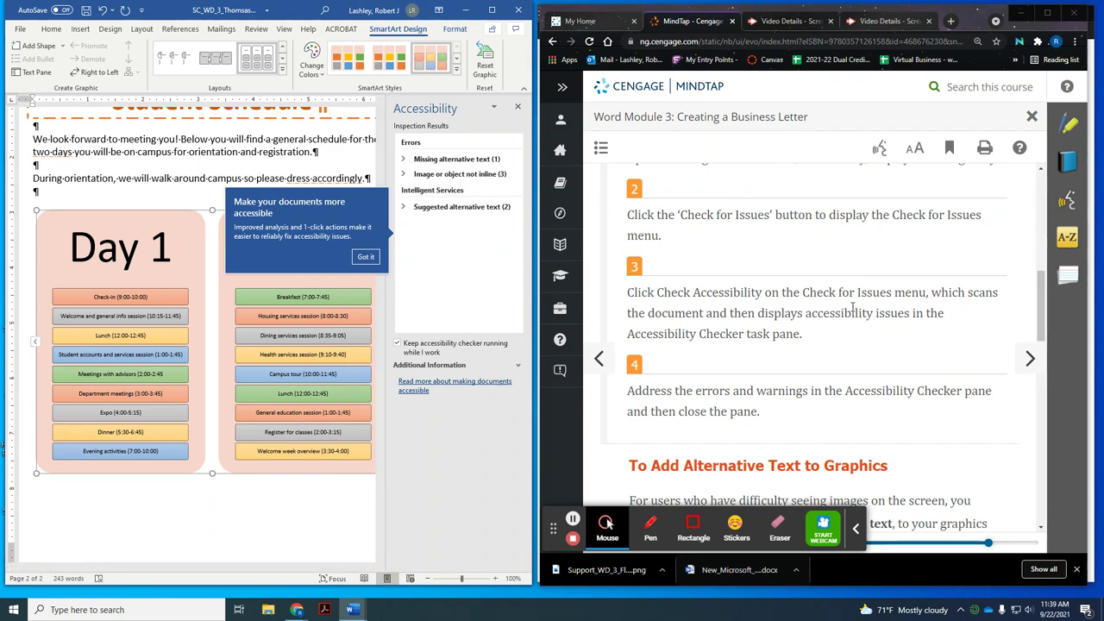
pyautogui.scroll(-2, 853, 309)
pyautogui.scroll(-5, 861, 312)
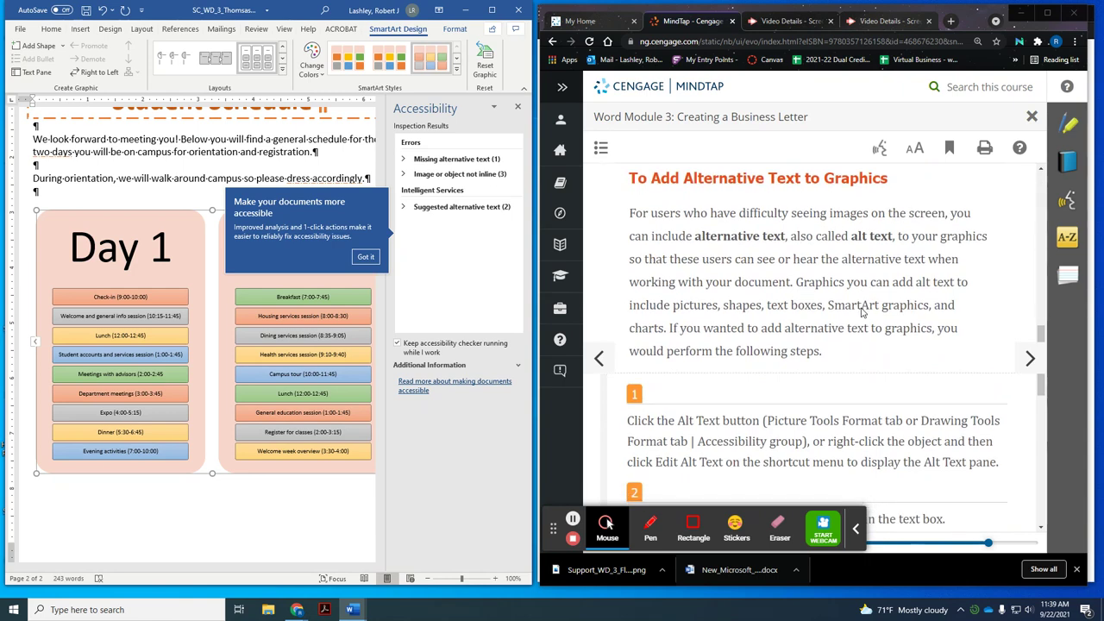
# Expand the missing alternative text error in the accessibility results and select its flagged item, Diagram 5
pyautogui.scroll(-1, 861, 312)
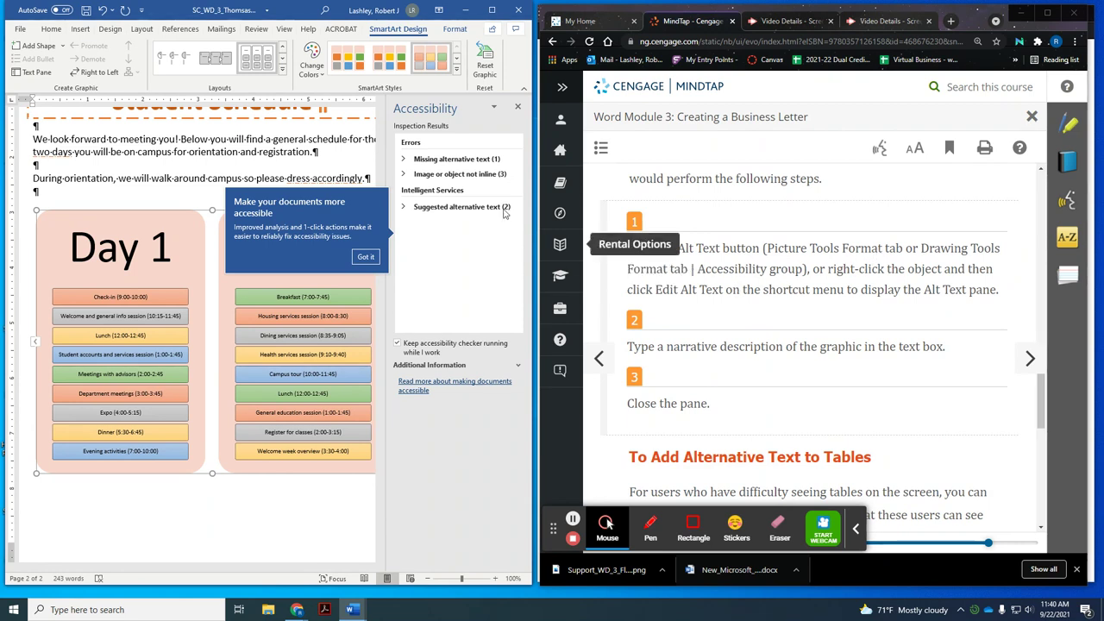
pyautogui.click(466, 159)
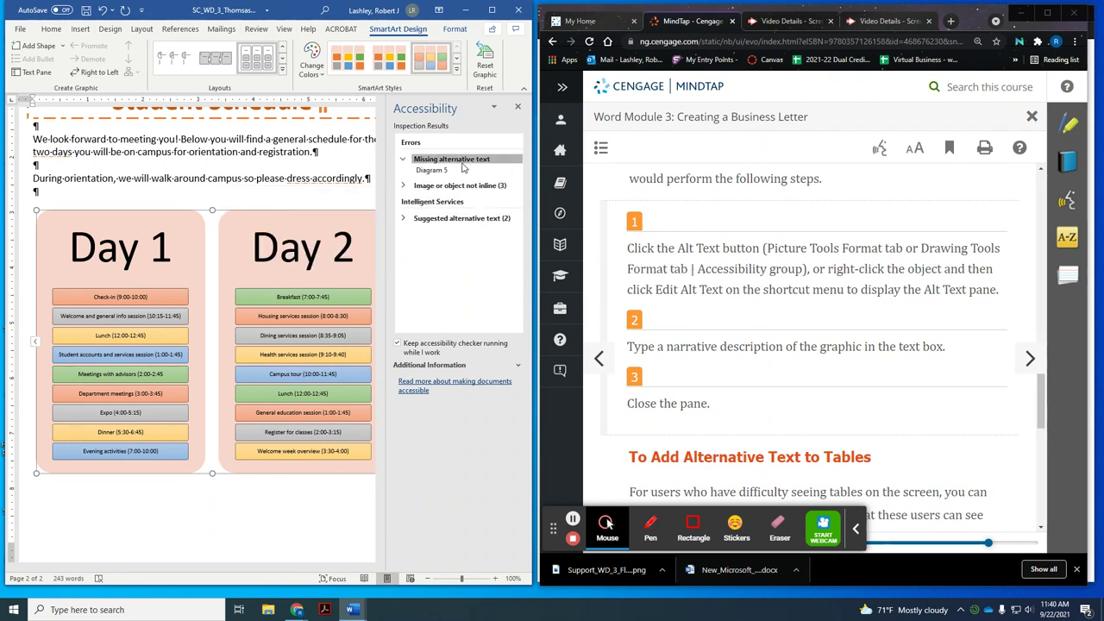
pyautogui.click(433, 171)
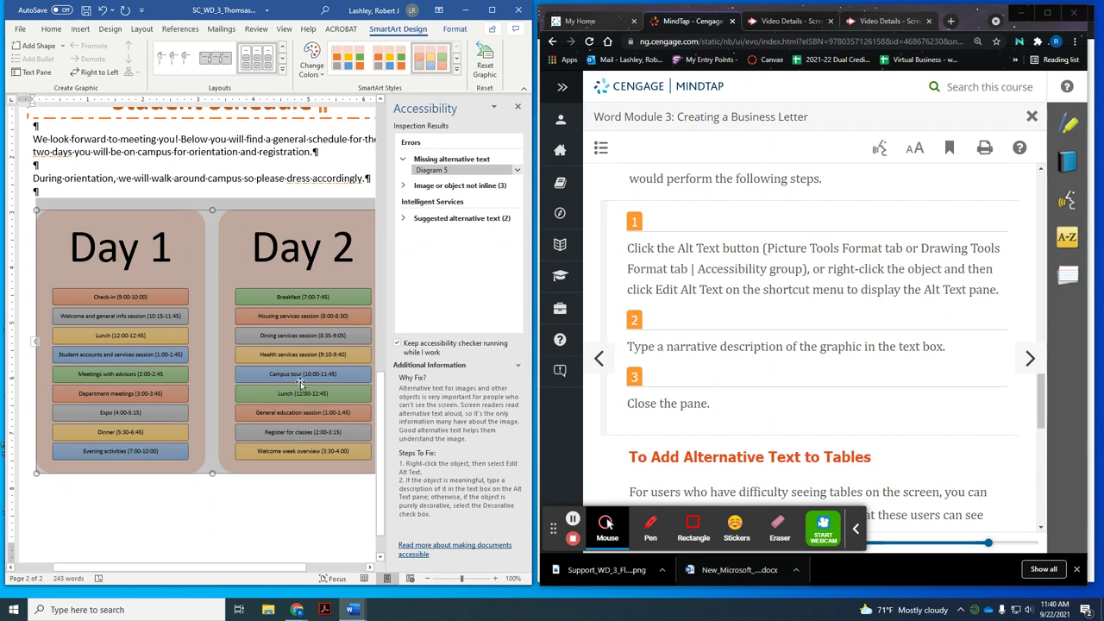
# Add the alternative text "Day 1 and 2 schedules" to the SmartArt schedule graphic and close the alt text editor
pyautogui.rightClick(299, 278)
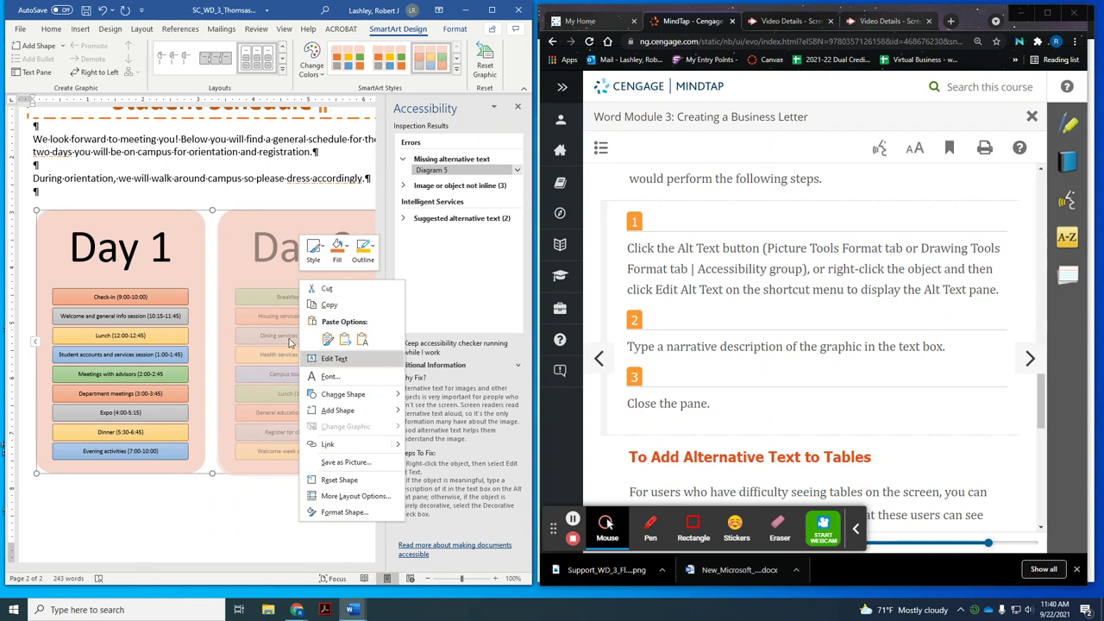
pyautogui.click(224, 250)
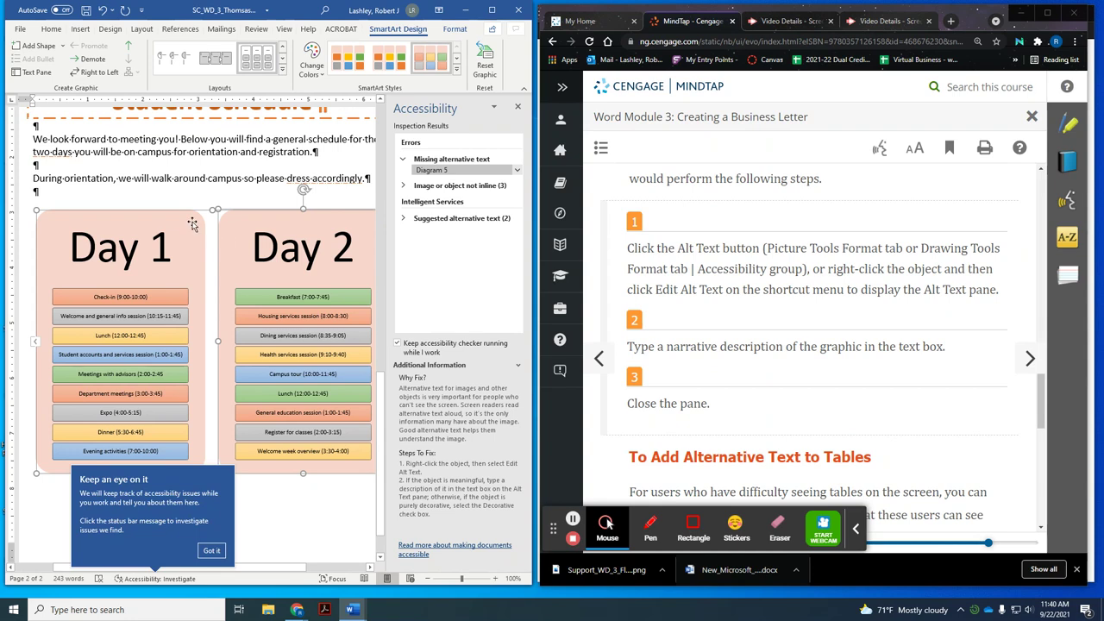
pyautogui.click(207, 217)
pyautogui.rightClick(207, 217)
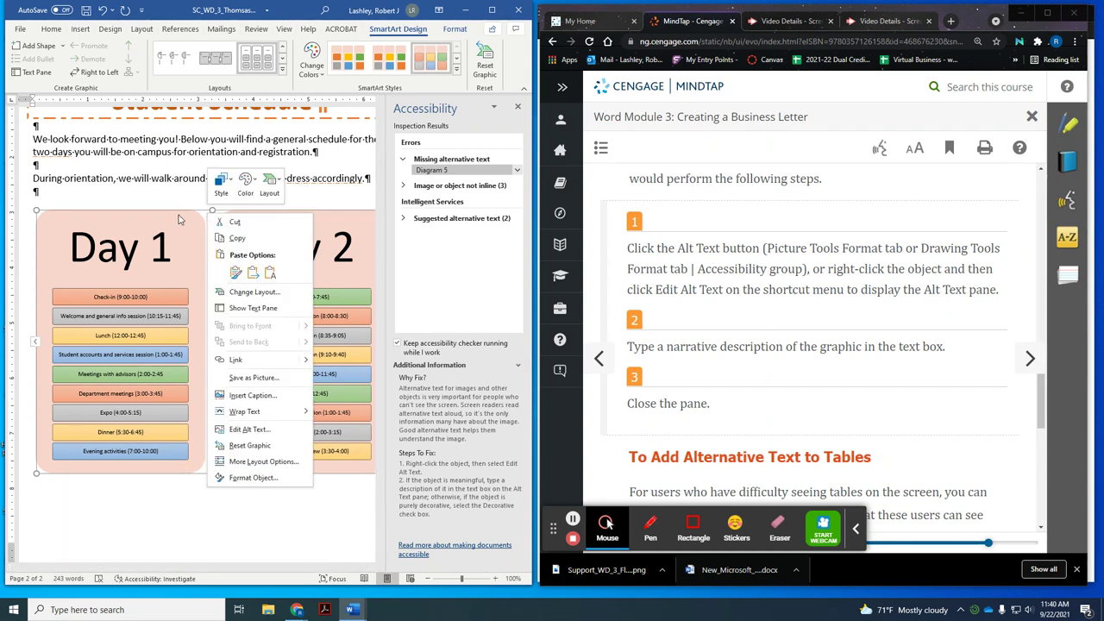
pyautogui.click(254, 430)
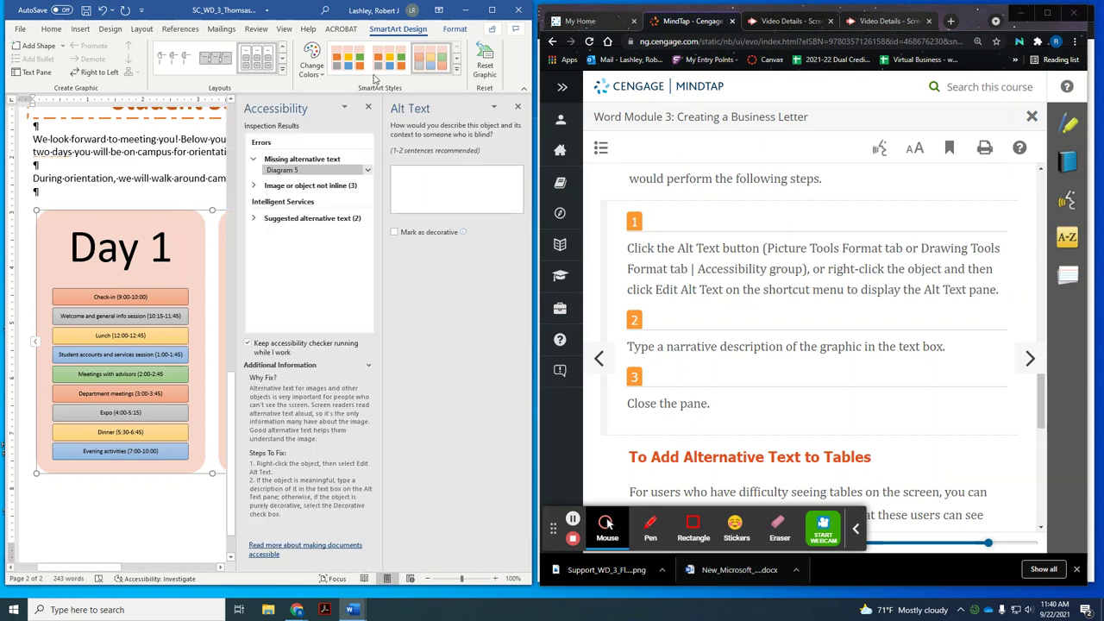
pyautogui.click(441, 183)
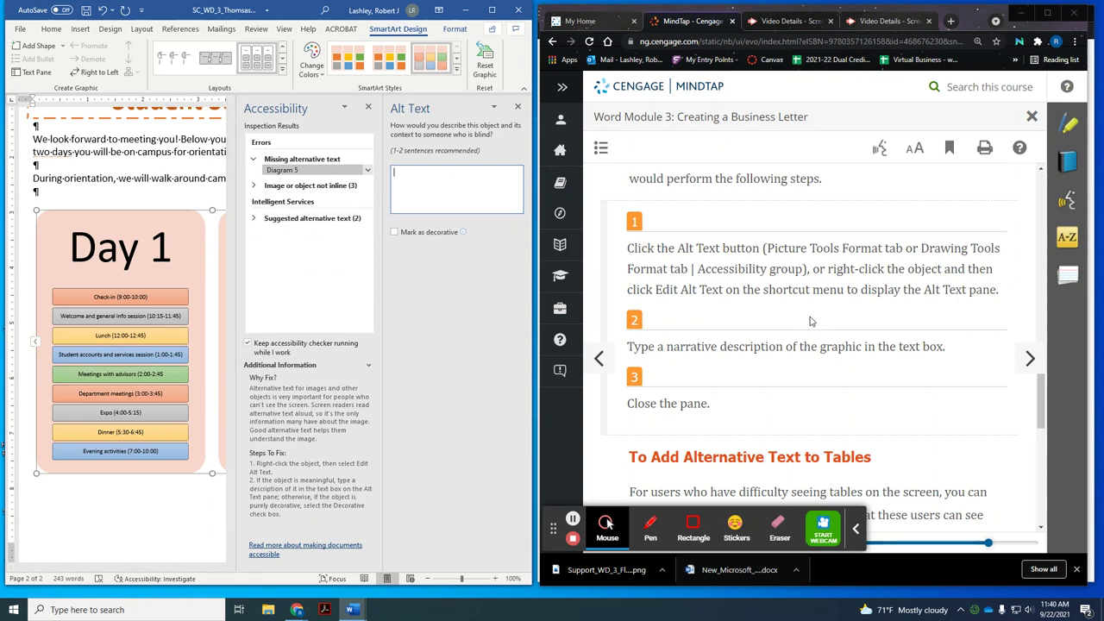
pyautogui.write('Day 1 and 2 s')
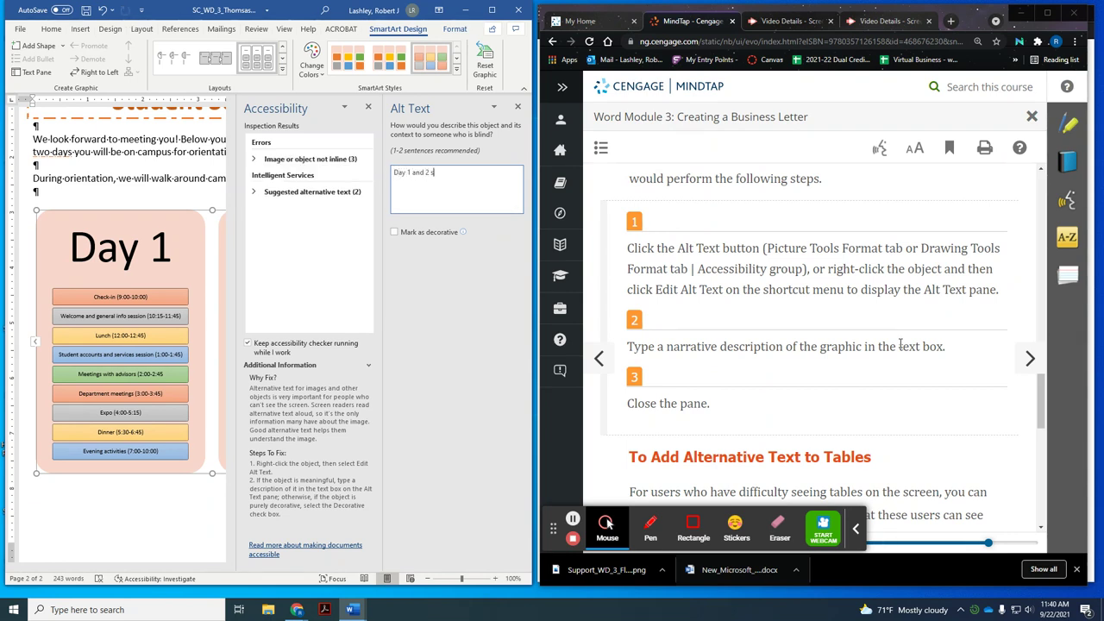
pyautogui.write('chedules')
pyautogui.click(517, 106)
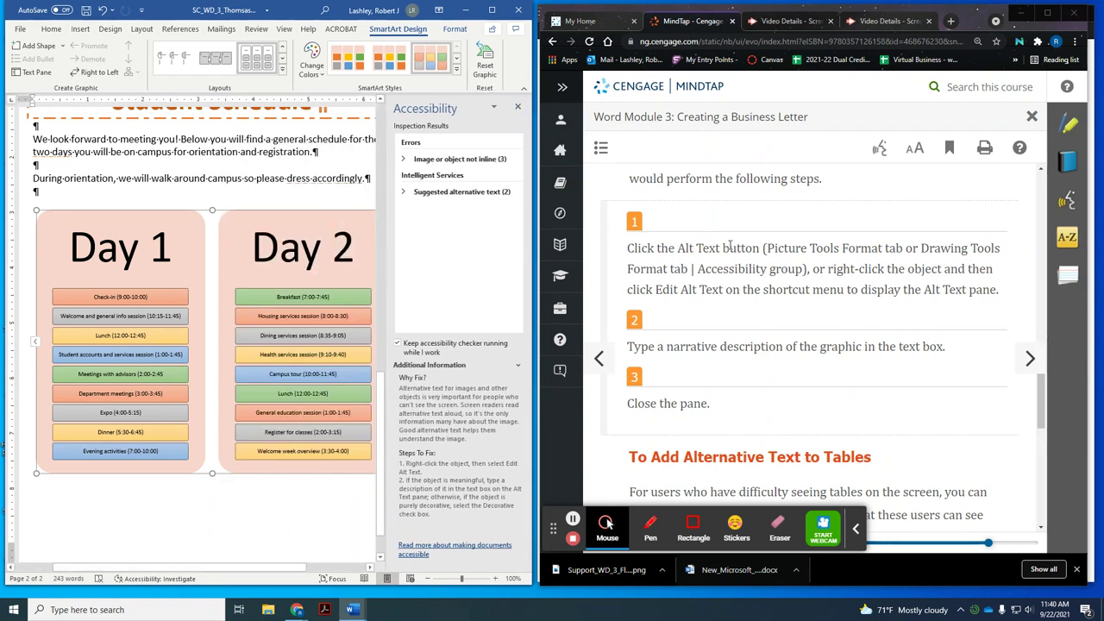
# Following the textbook's table alt text steps, give the letter's dates table the alternative text description "Dates and times of events"
pyautogui.scroll(-4, 914, 288)
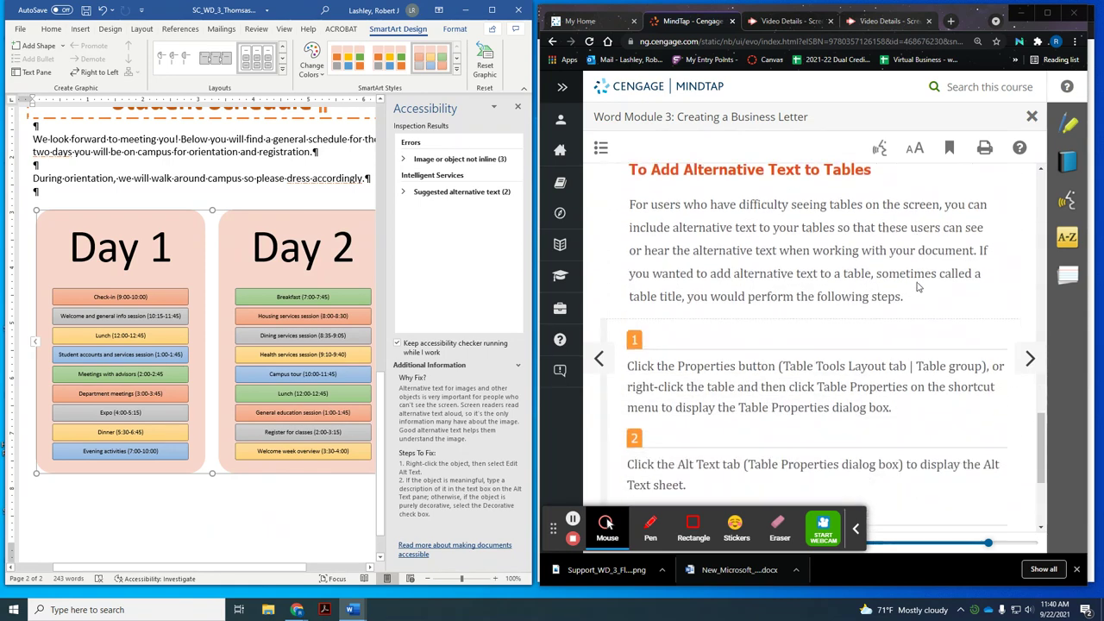
pyautogui.scroll(-1, 918, 288)
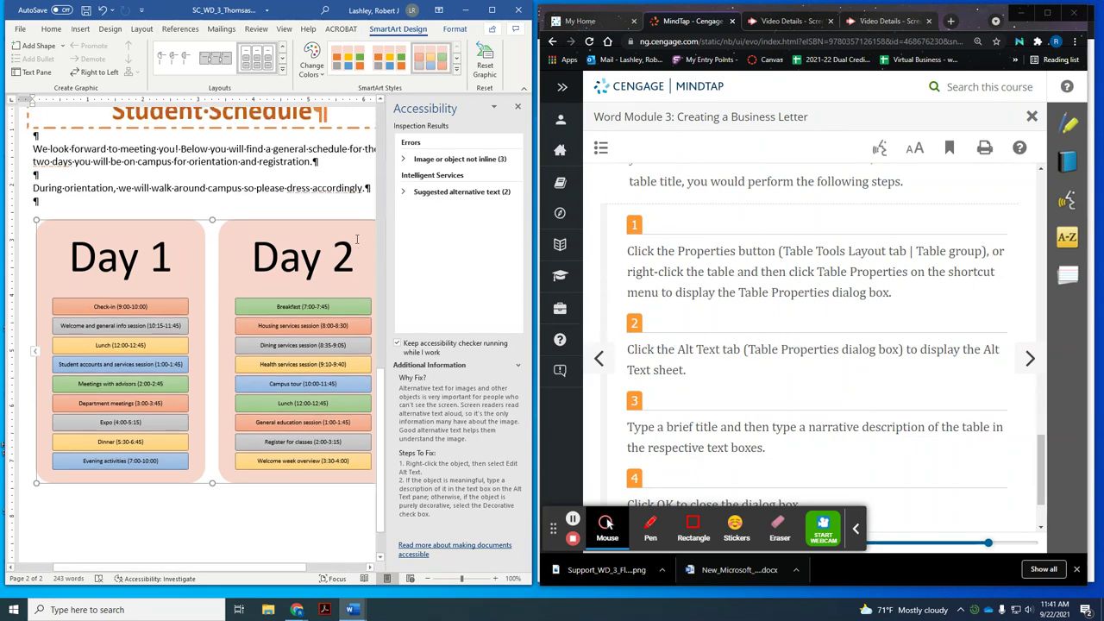
pyautogui.scroll(2, 160, 199)
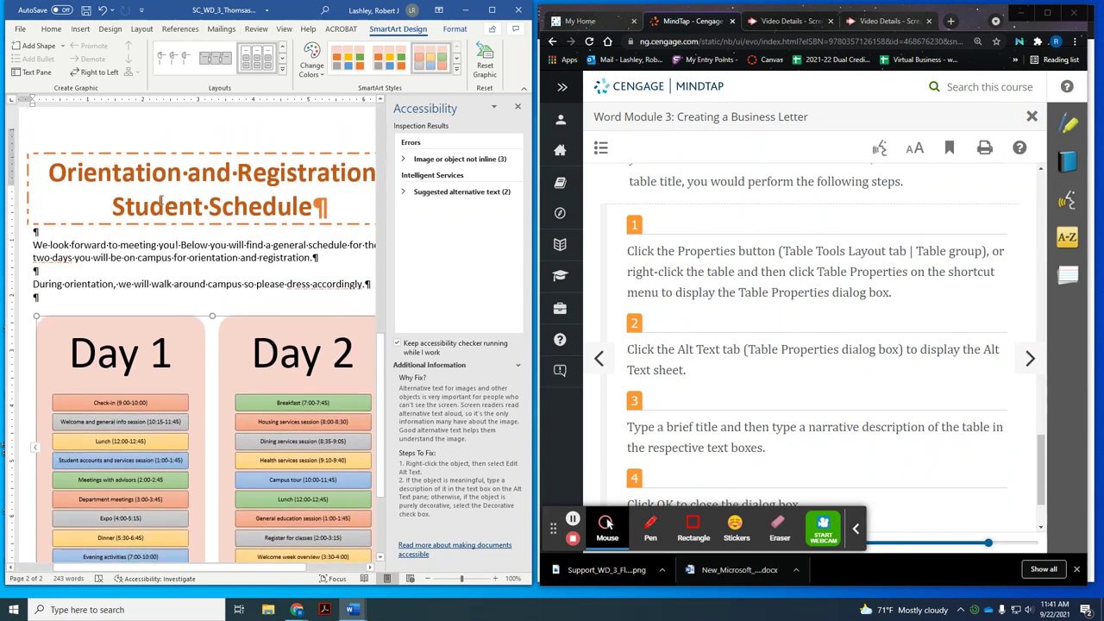
pyautogui.scroll(10, 160, 199)
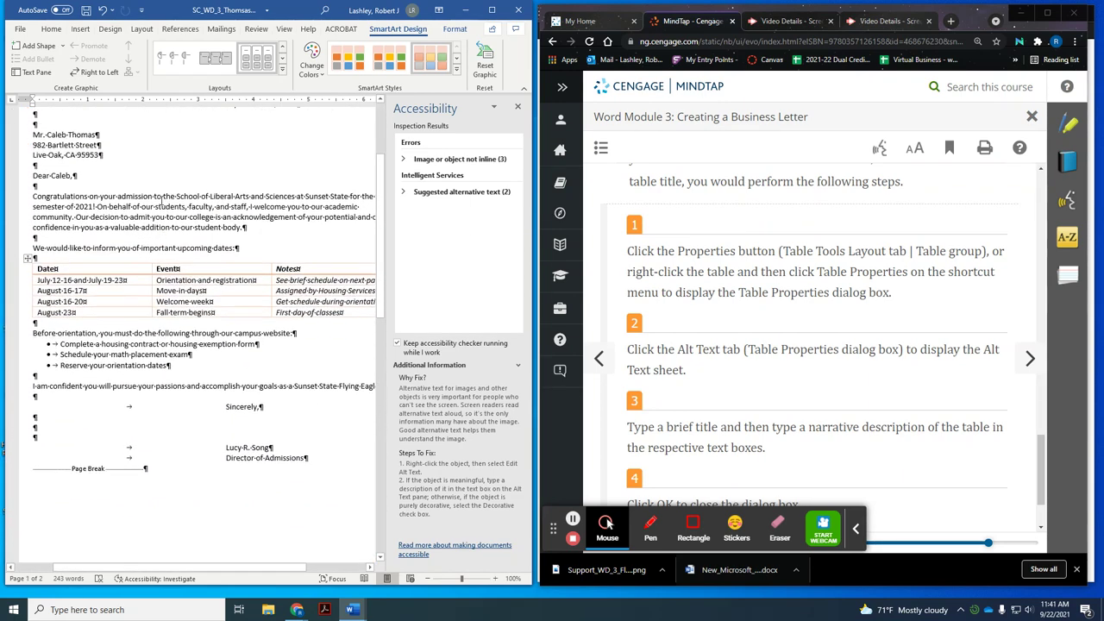
pyautogui.click(29, 270)
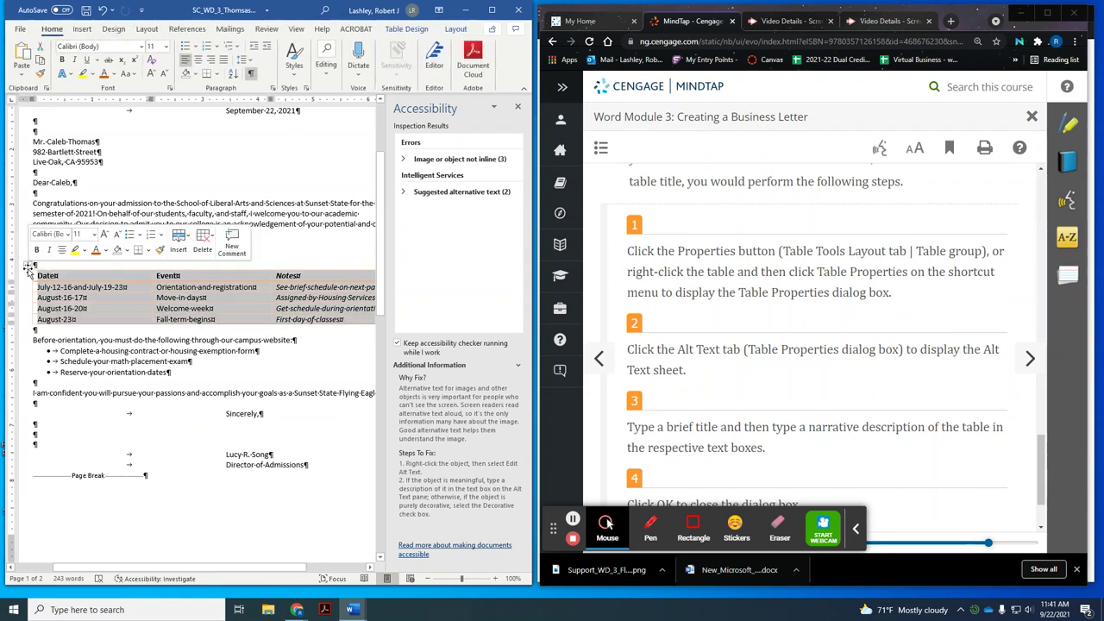
pyautogui.rightClick(29, 270)
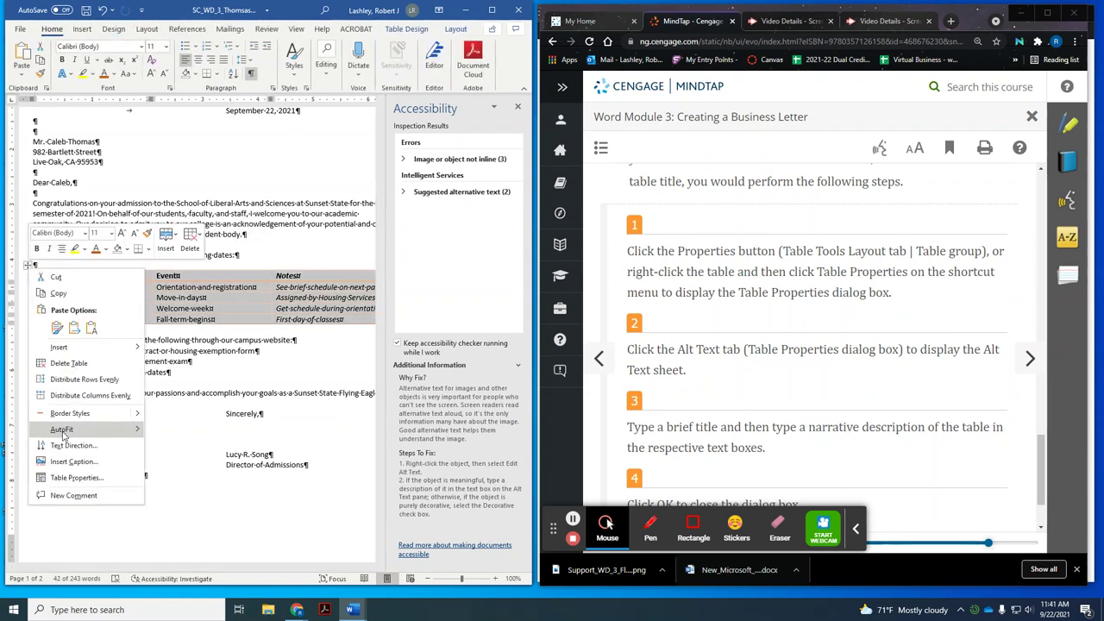
pyautogui.click(73, 477)
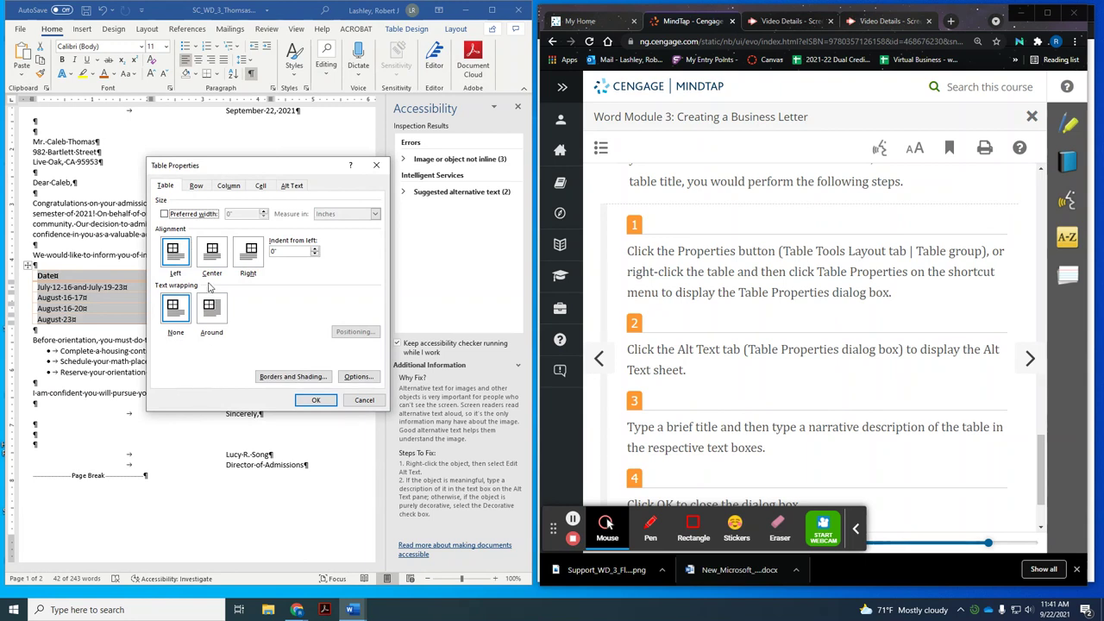
pyautogui.click(285, 187)
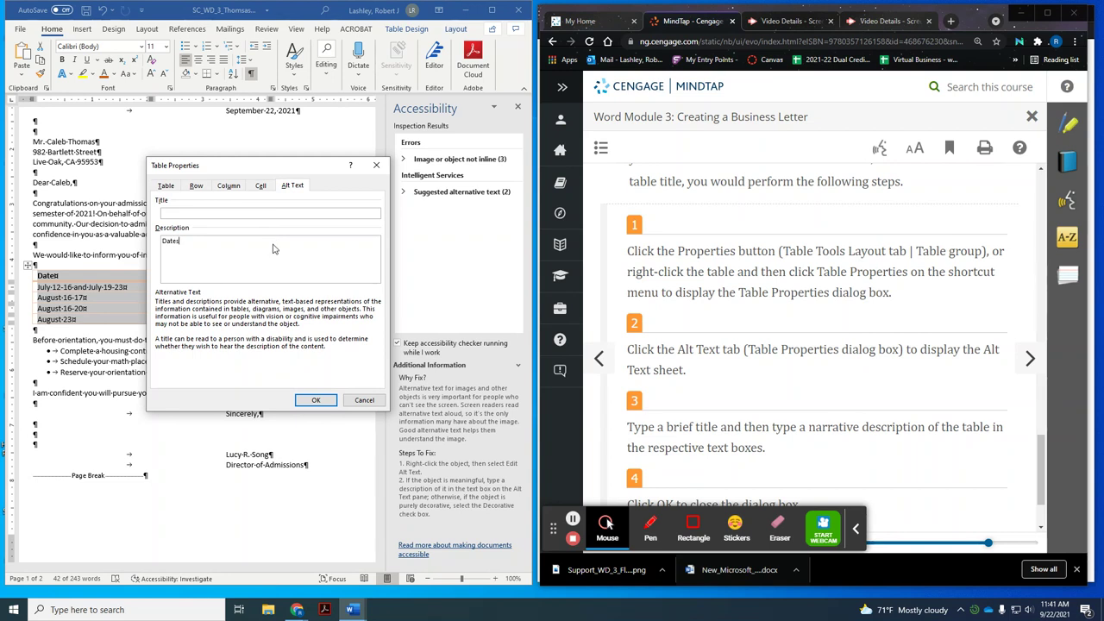
pyautogui.click(272, 249)
pyautogui.write('Dates and times of events')
pyautogui.click(319, 399)
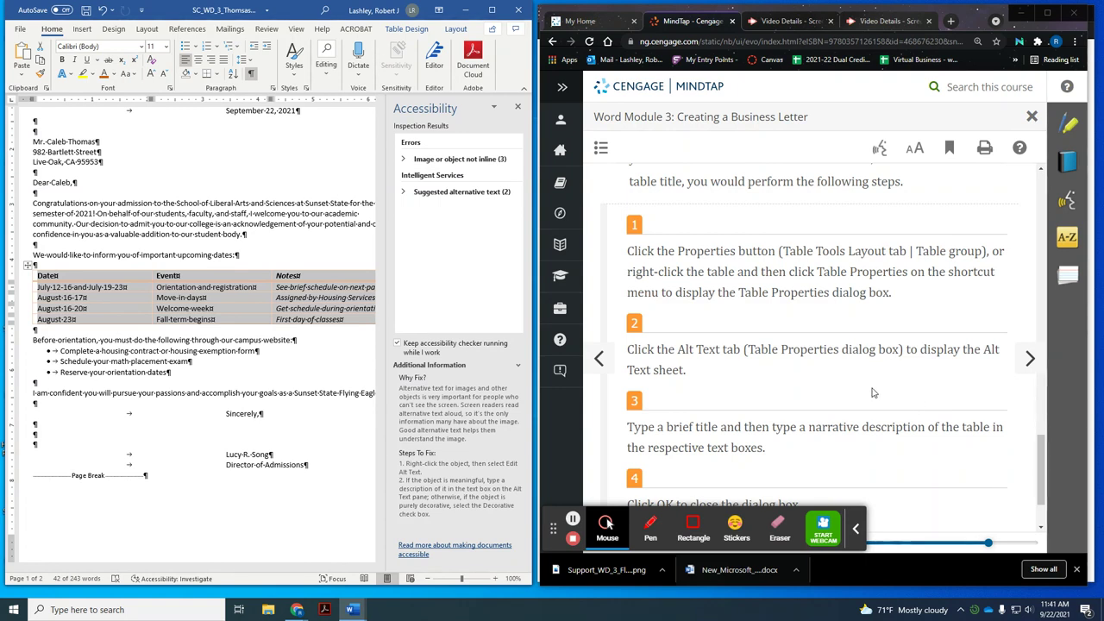
# Advance the textbook to section WD 3-5a, To Address and Print an Envelope, and read step 1 with Figure 3-79
pyautogui.scroll(-2, 871, 390)
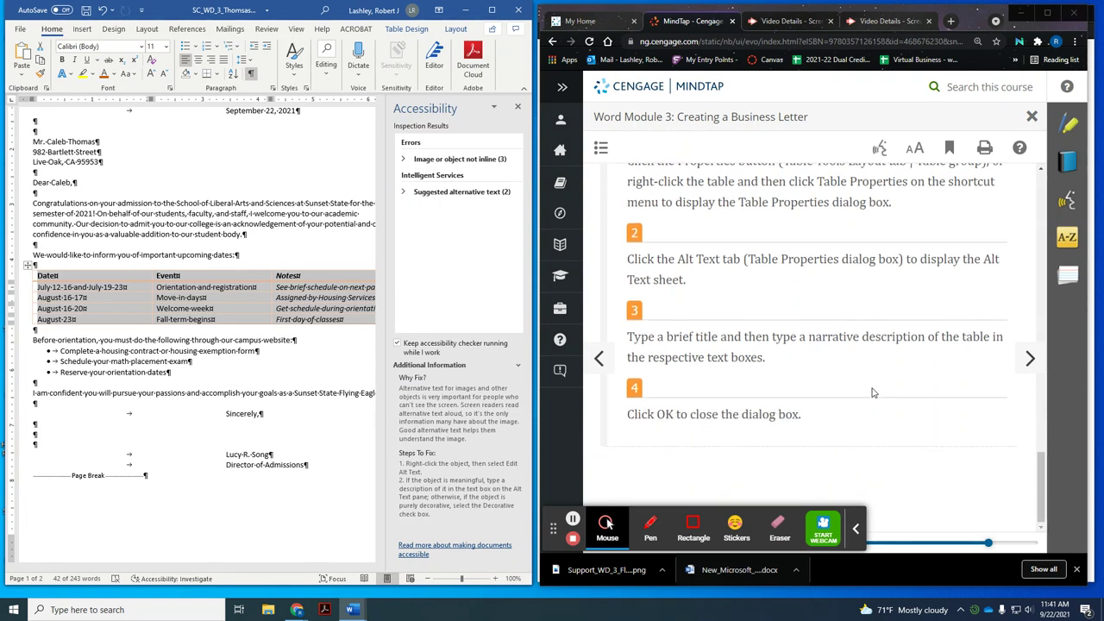
pyautogui.click(1026, 360)
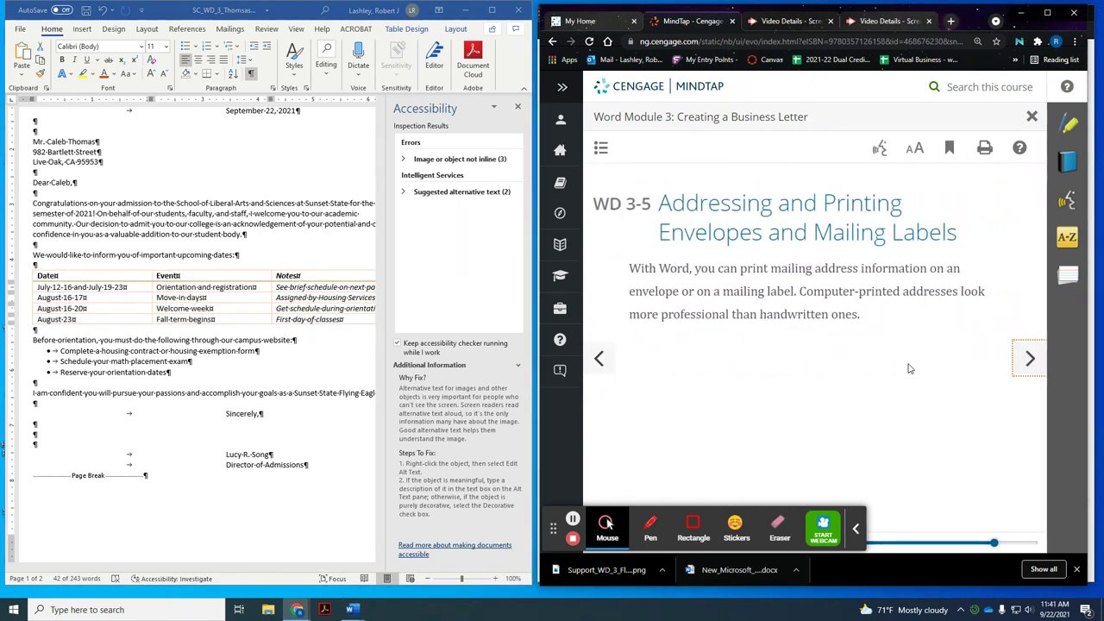
pyautogui.click(528, 107)
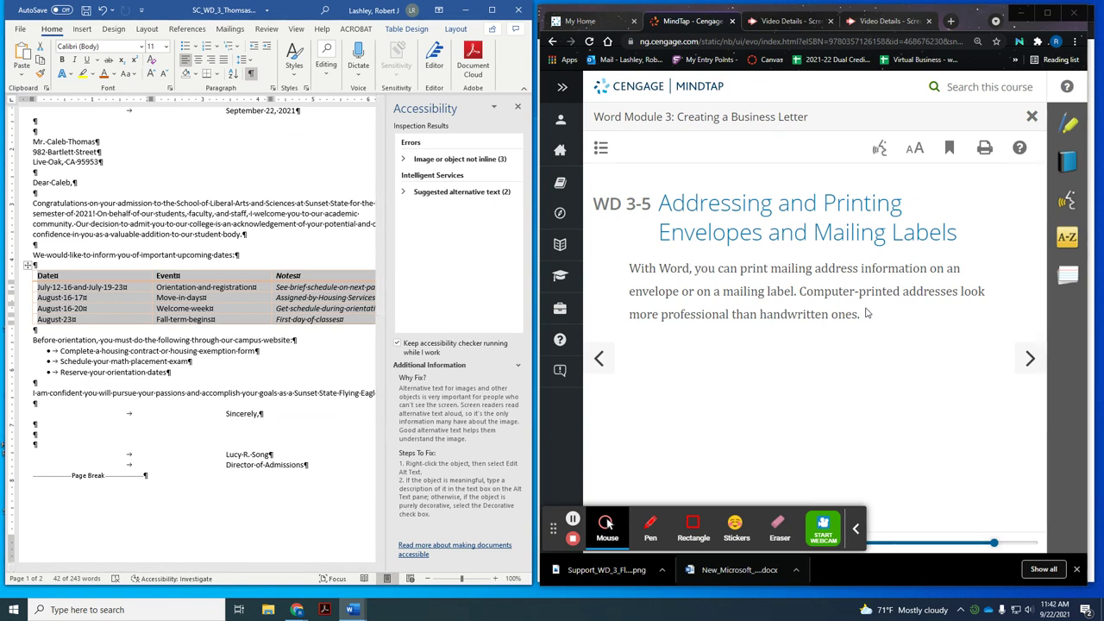
pyautogui.click(1030, 359)
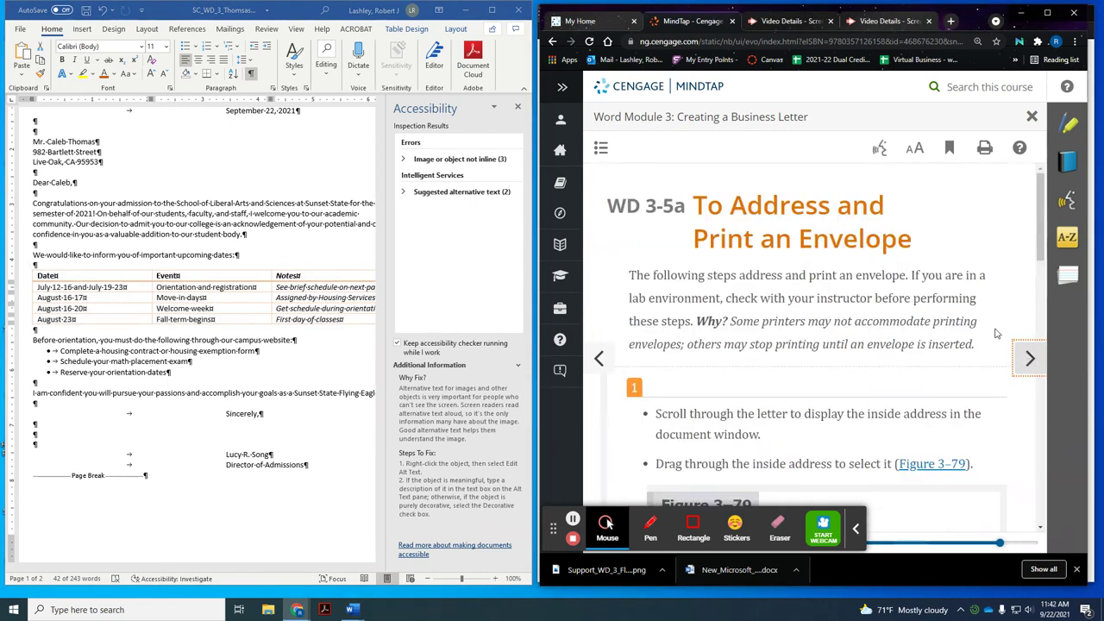
pyautogui.scroll(-2, 945, 297)
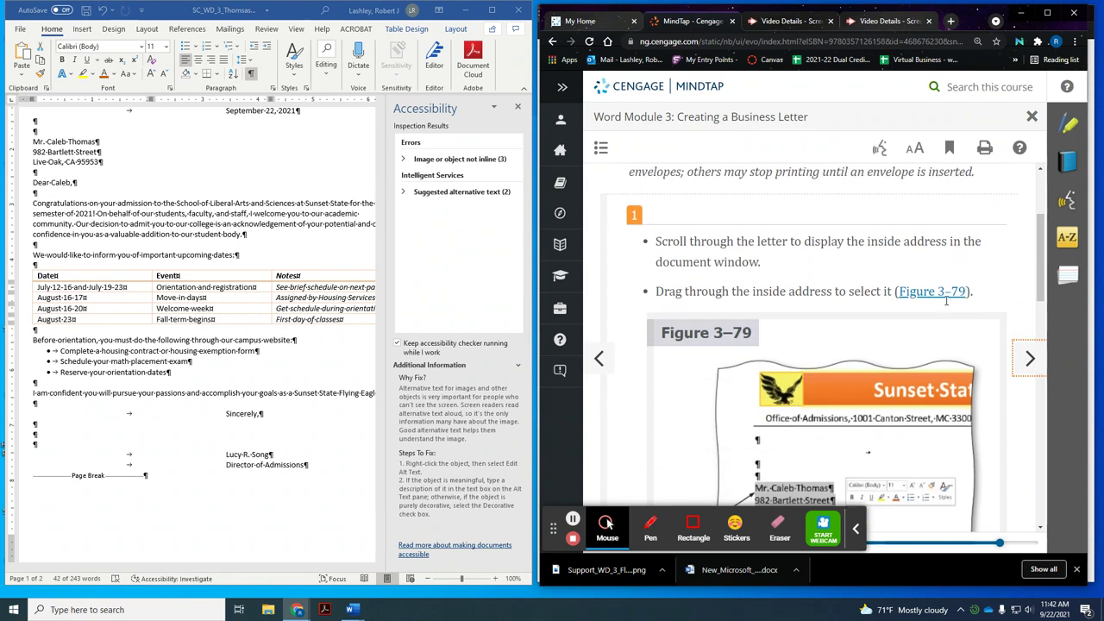
pyautogui.scroll(-1, 947, 305)
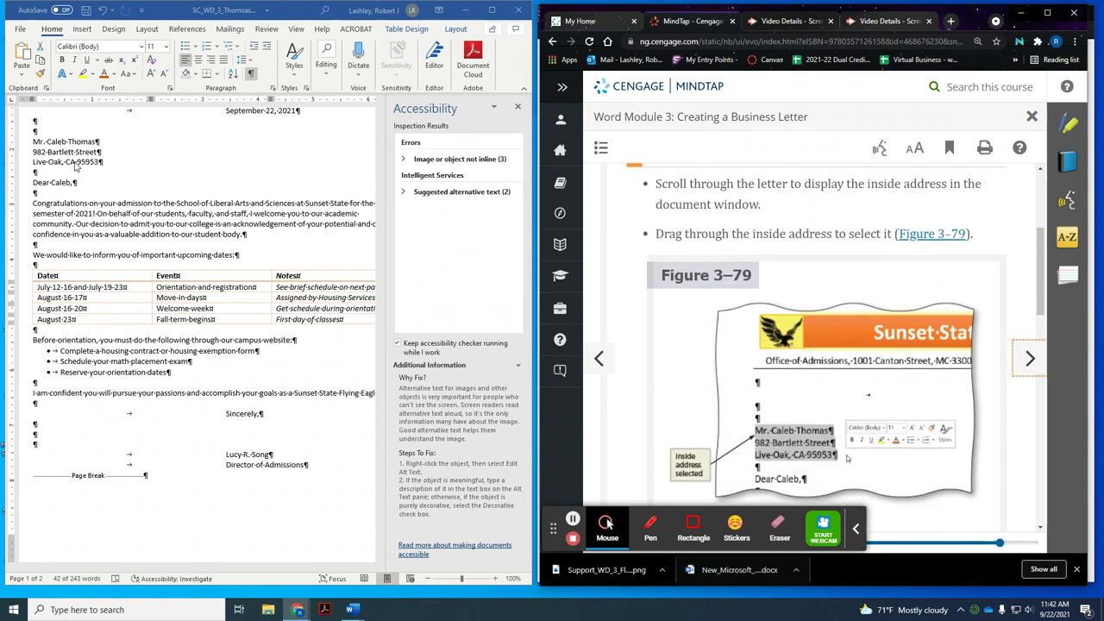
# Open the envelope setup with the letter's inside address as the delivery address and accept the Size 10 envelope option
pyautogui.click(36, 142)
pyautogui.moveTo(34, 142); pyautogui.dragTo(92, 170)
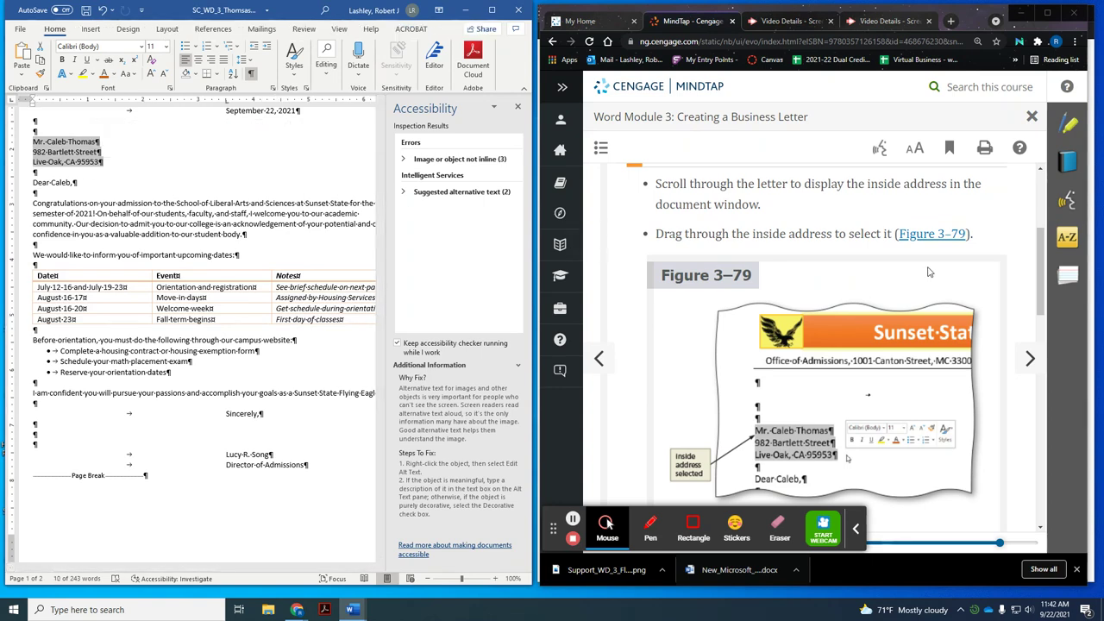
pyautogui.scroll(-5, 927, 270)
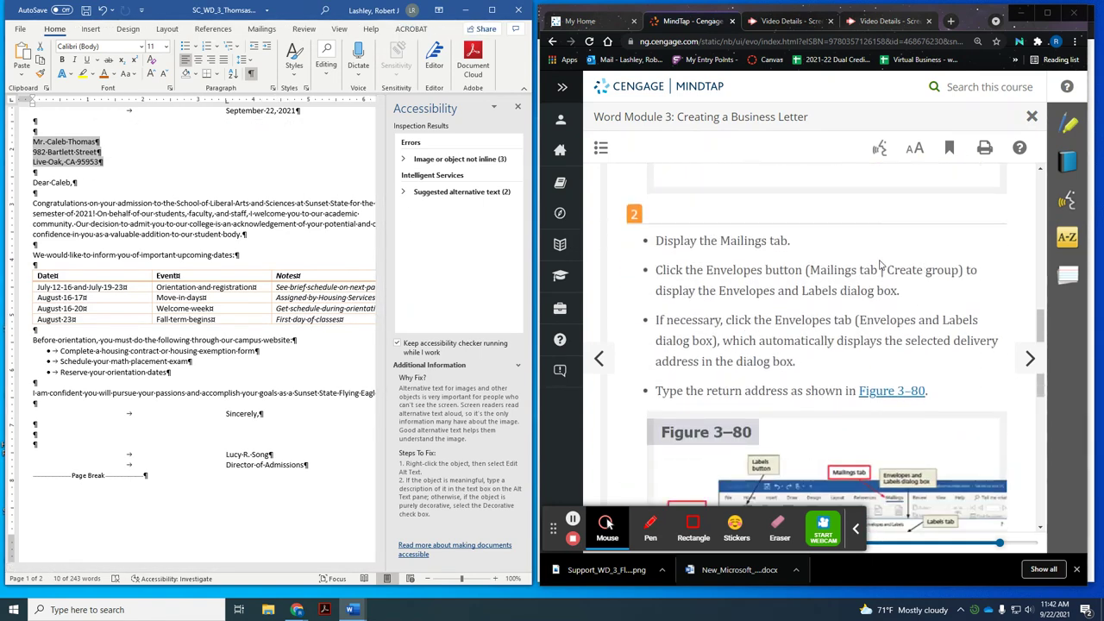
pyautogui.click(260, 29)
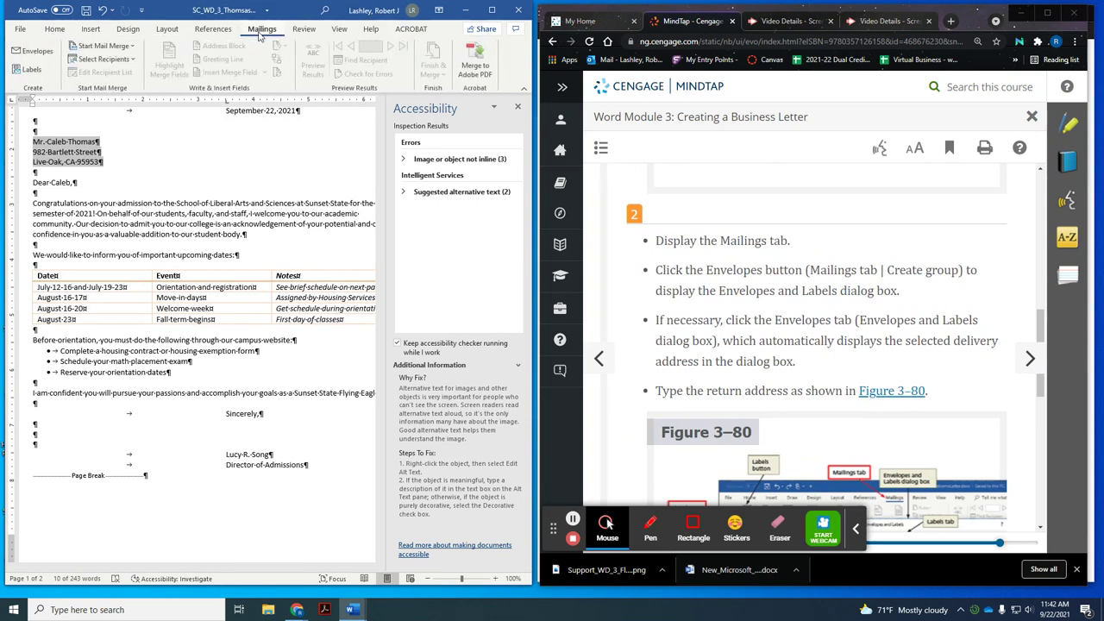
pyautogui.click(32, 51)
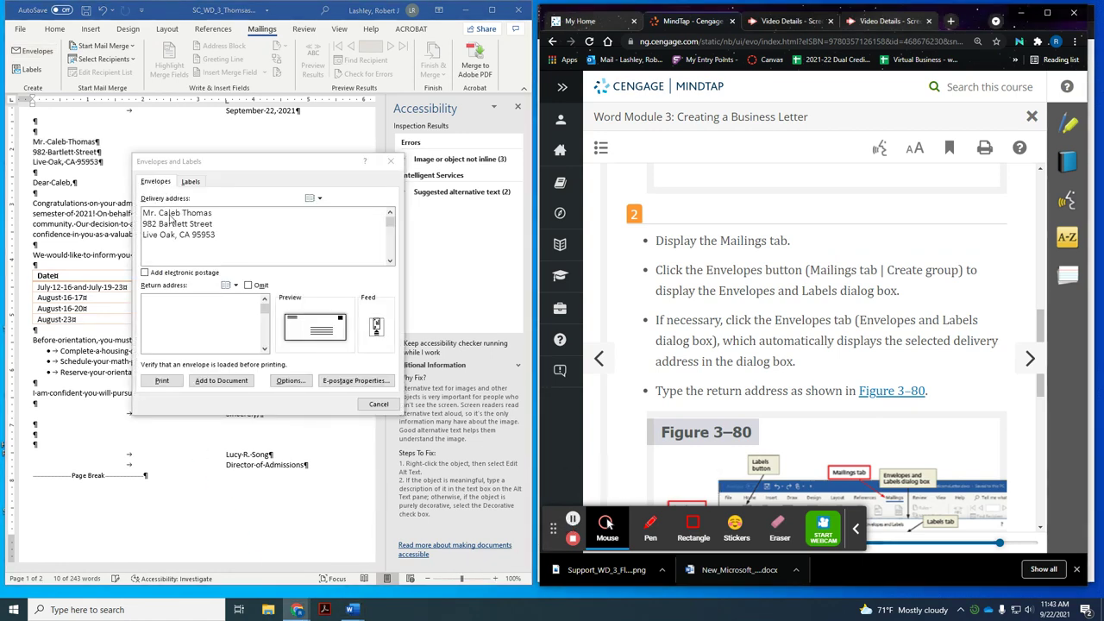
pyautogui.click(330, 326)
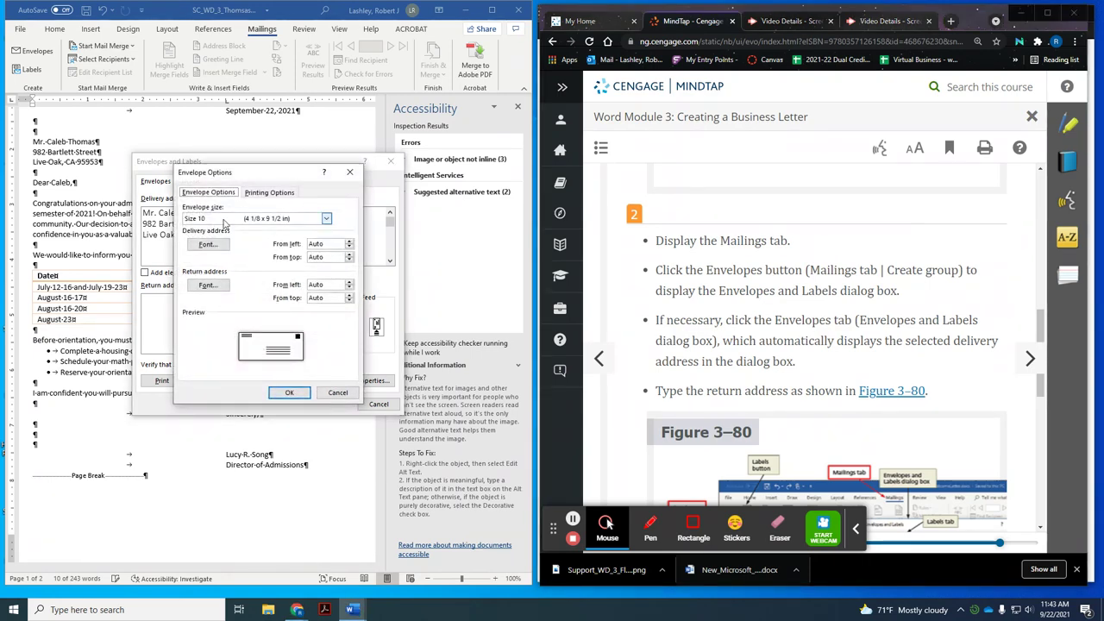
pyautogui.click(293, 393)
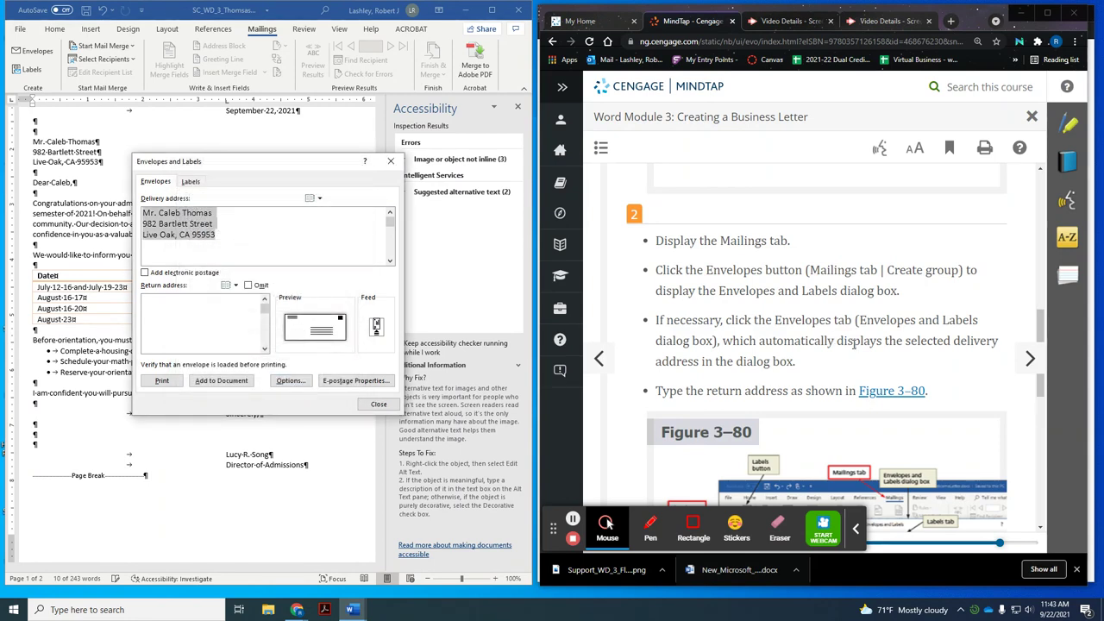
# Read the textbook's Figure 3-80 and step 3 on printing the envelope, and close the envelope setup without printing
pyautogui.scroll(-1, 855, 343)
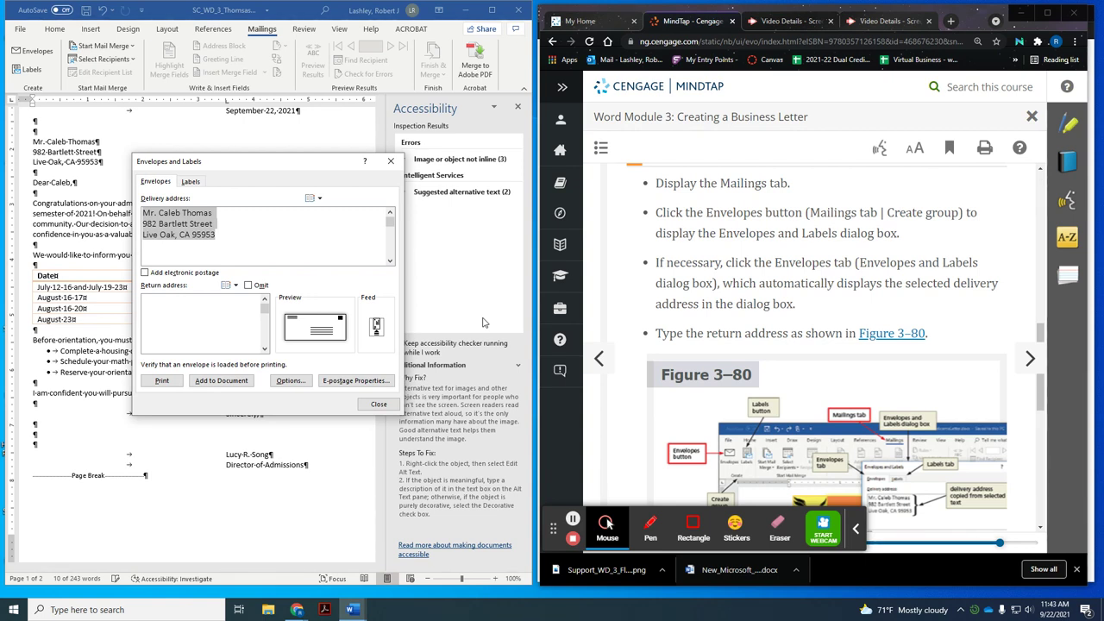
pyautogui.scroll(-2, 845, 311)
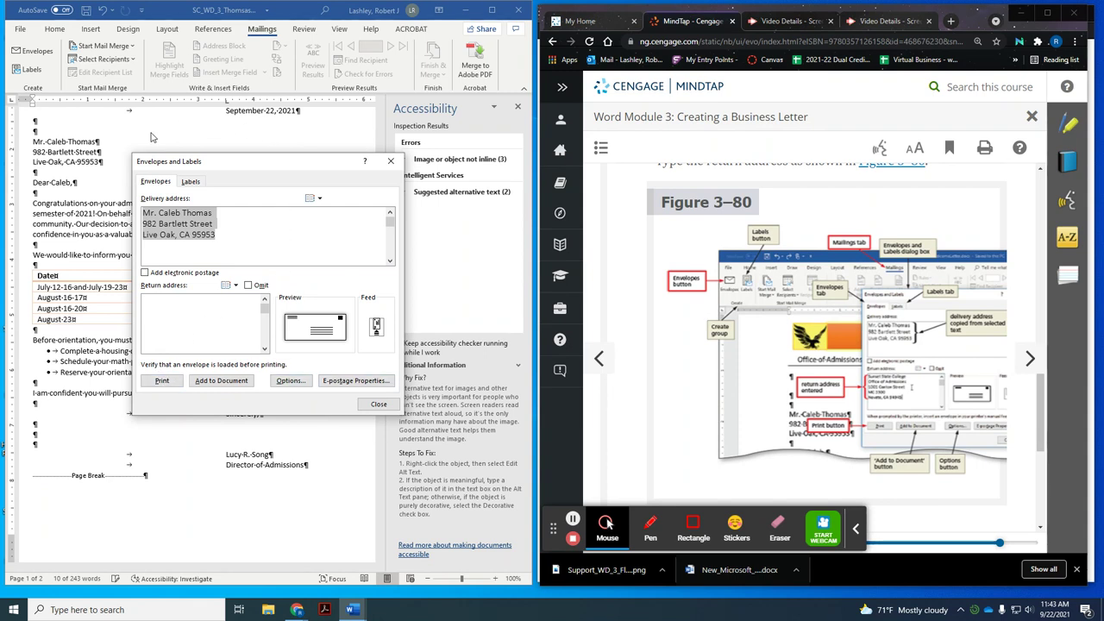
pyautogui.scroll(-1, 911, 337)
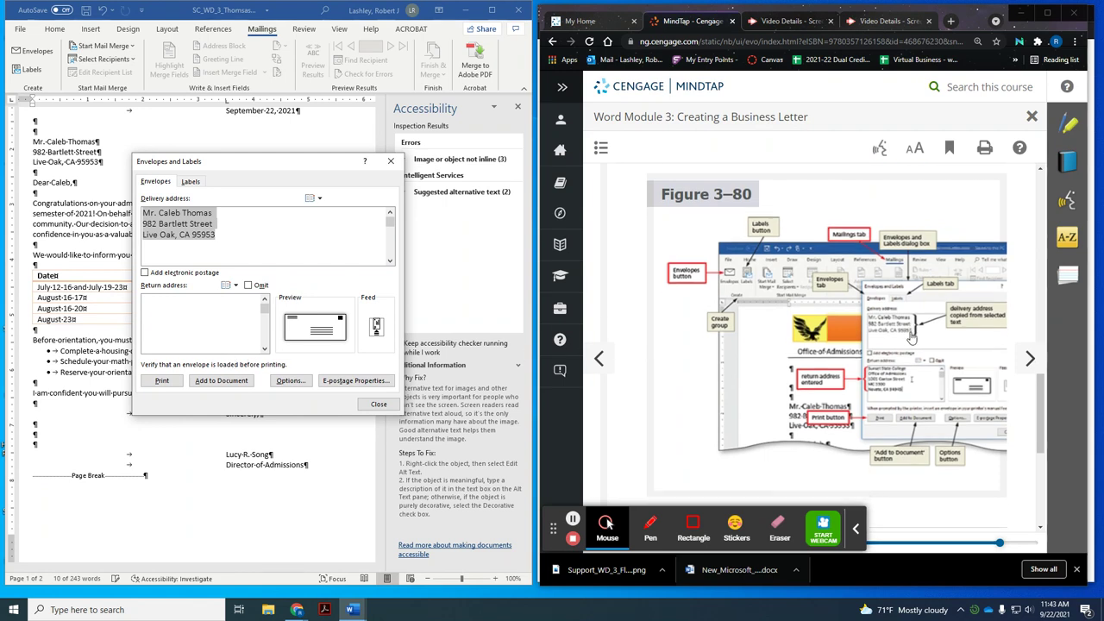
pyautogui.scroll(-3, 912, 338)
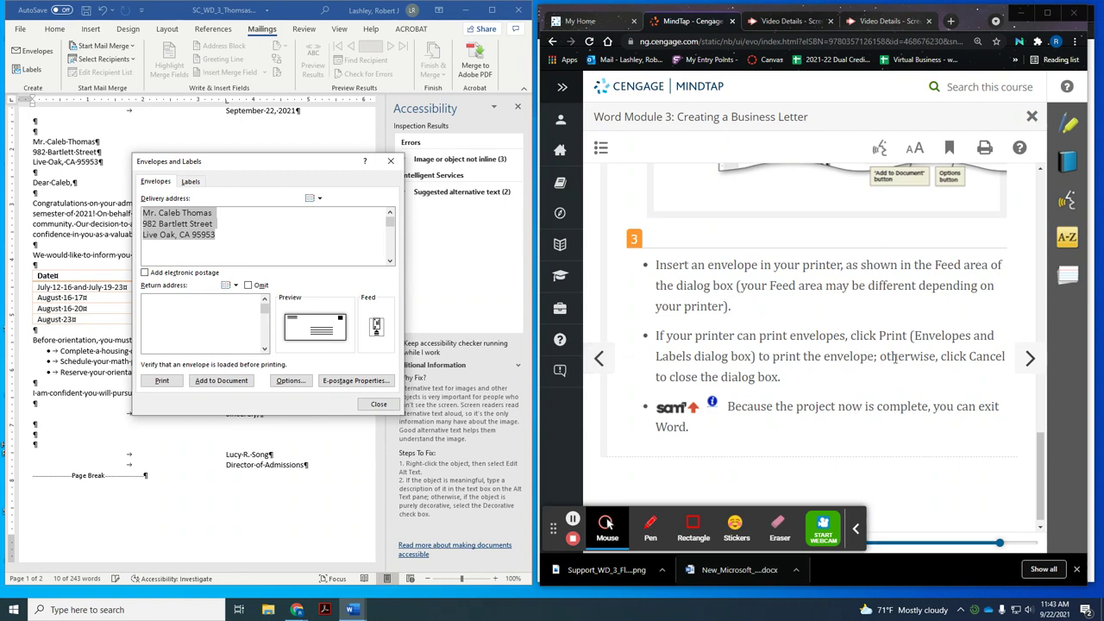
pyautogui.click(377, 406)
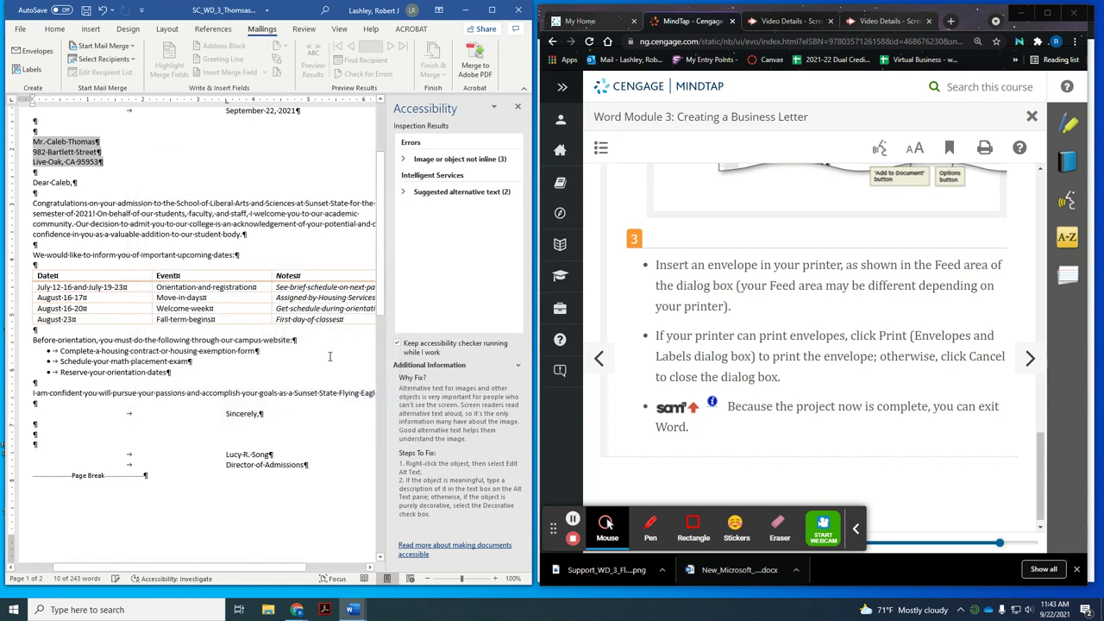
pyautogui.scroll(-1, 894, 357)
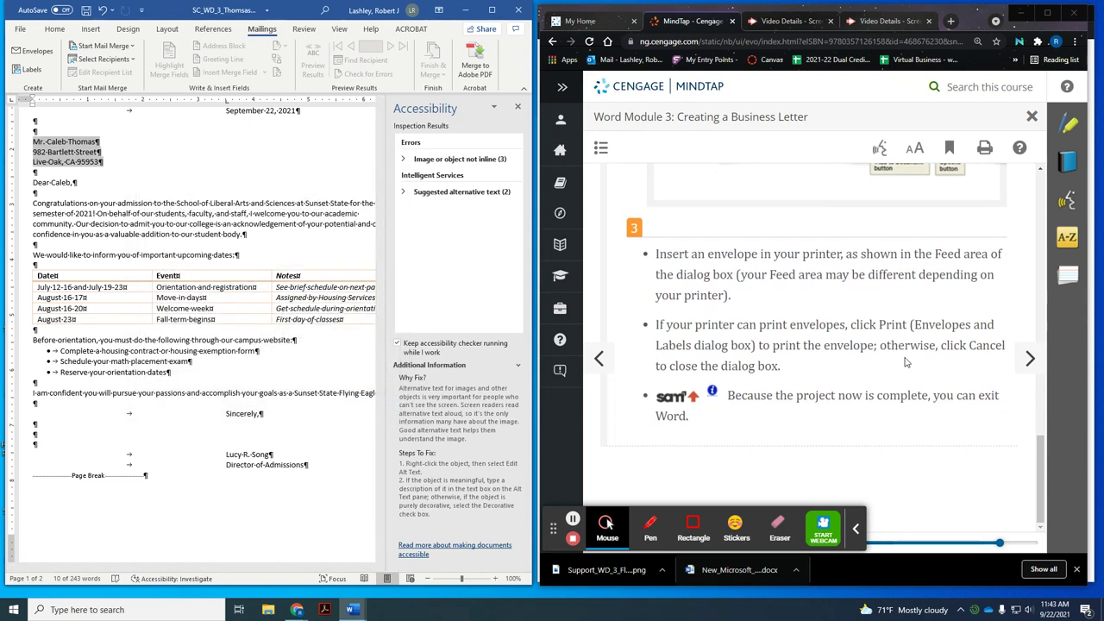